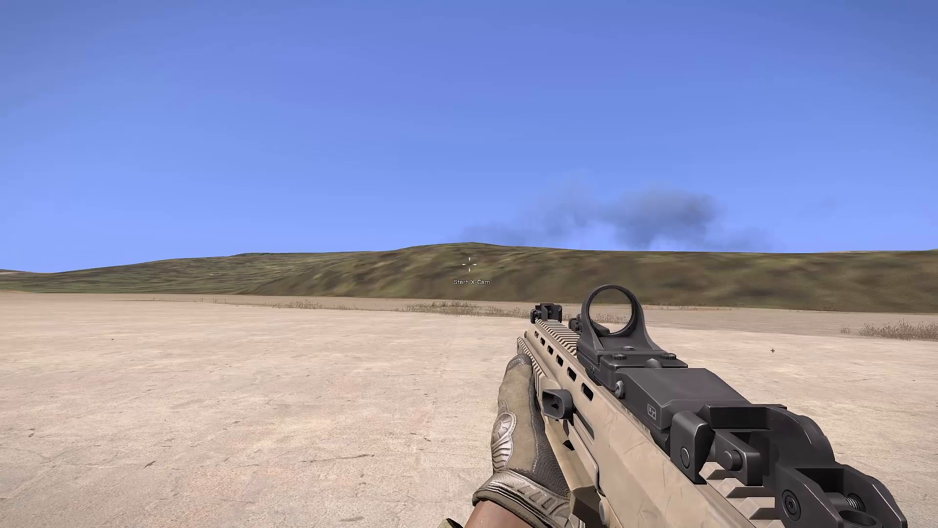
Step: Start the X-Cam editor, switch to object mode and load the saved project Tutorial_17
middle_click(469, 264)
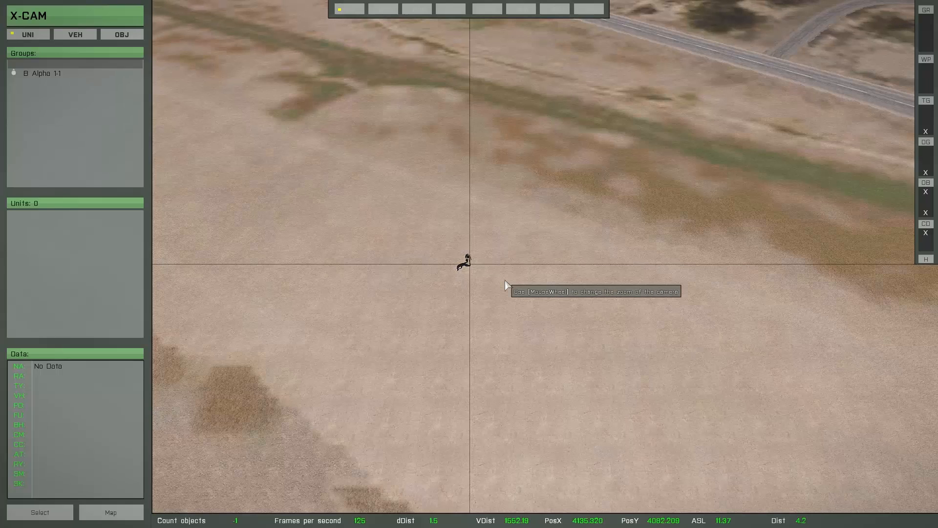
click(121, 34)
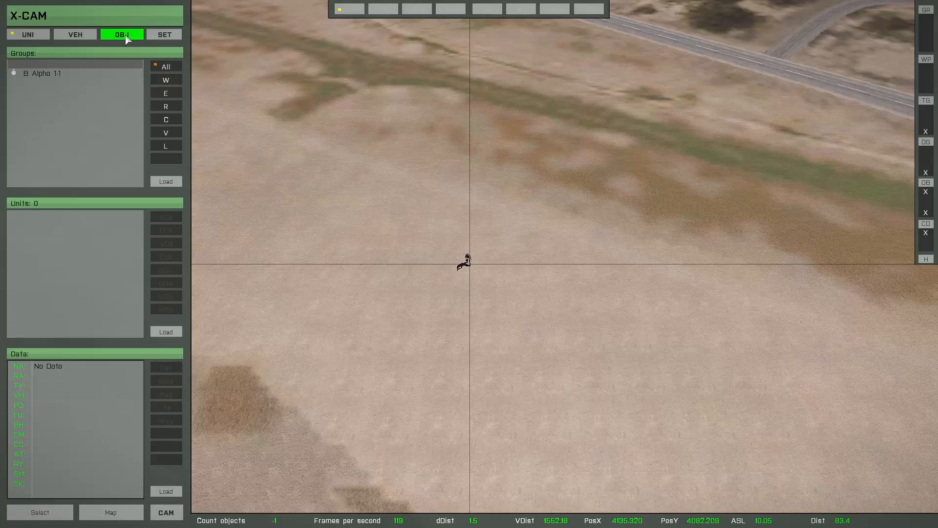
click(57, 518)
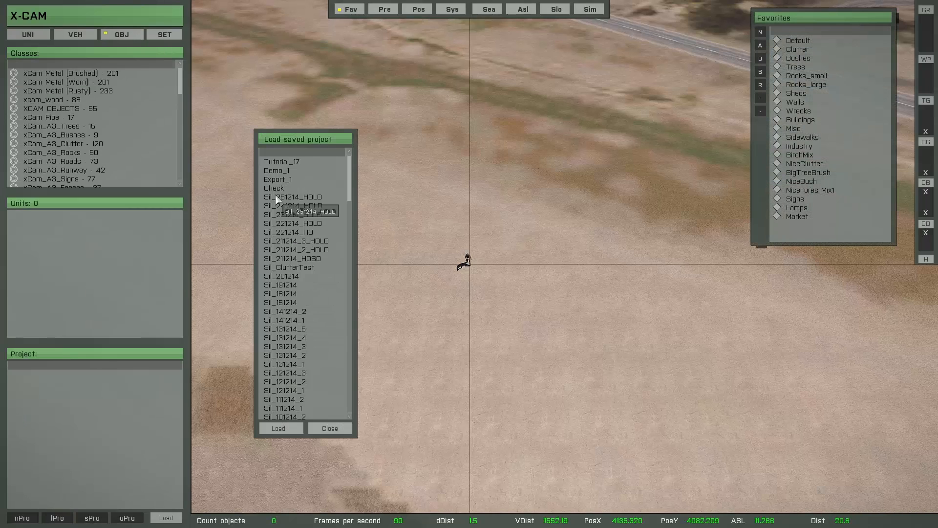
click(282, 162)
click(280, 428)
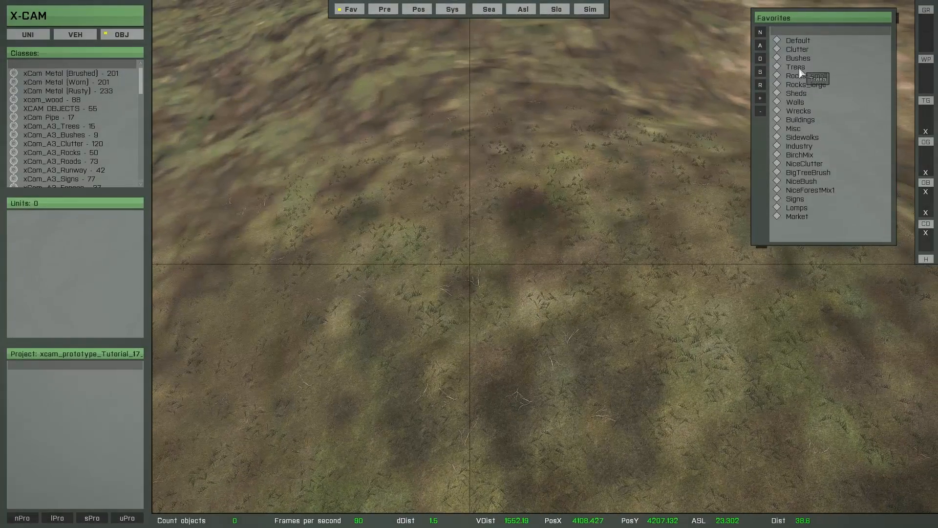
Step: Pick the spruce xcam_t_picea3f from the Trees favorites as the object to place
click(799, 69)
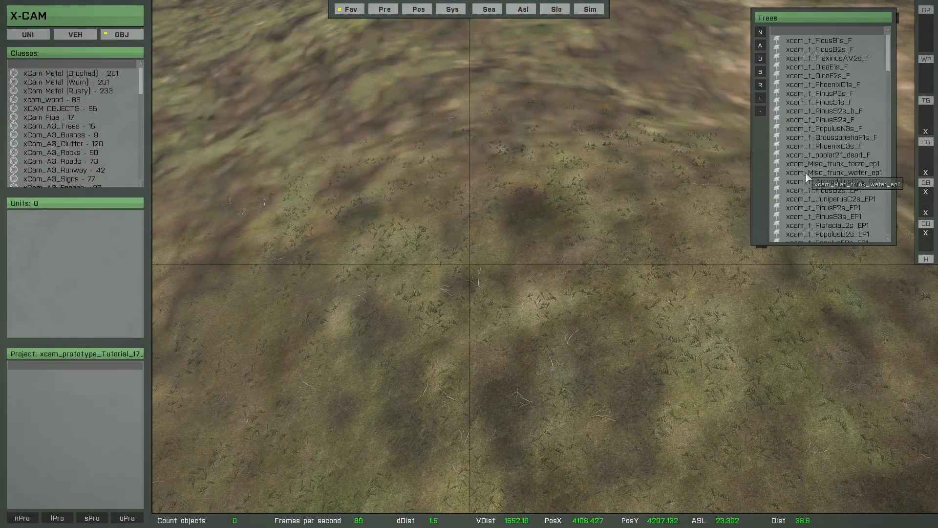
click(805, 175)
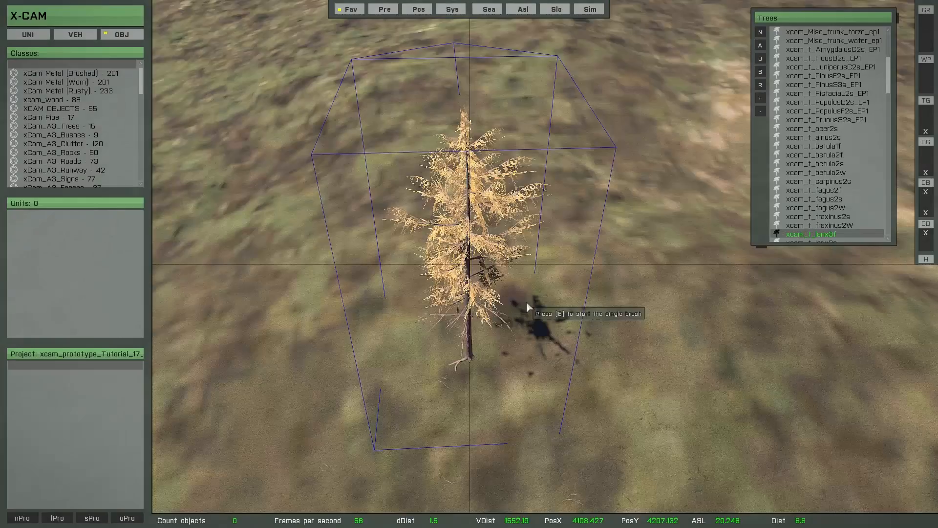
key(Down)
key(Down)
key(Down)
key(Down)
key(Down)
key(Down)
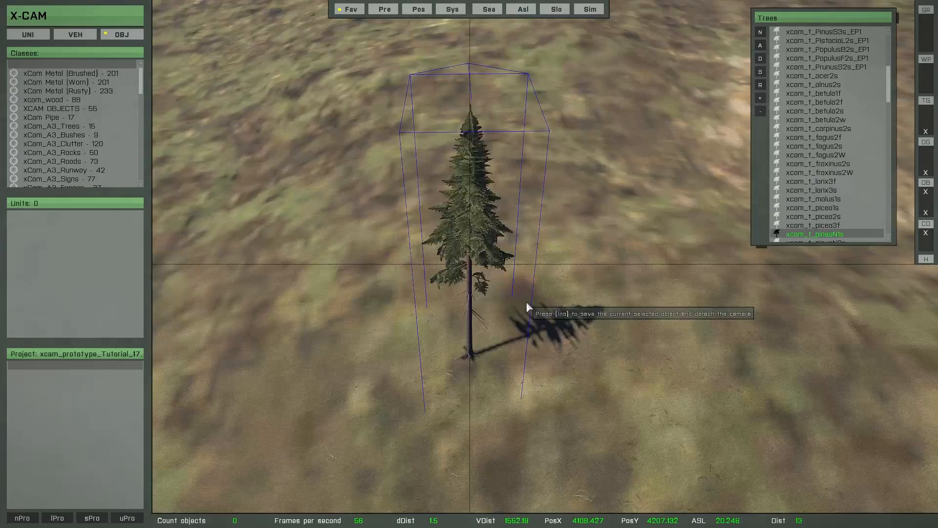
key(Up)
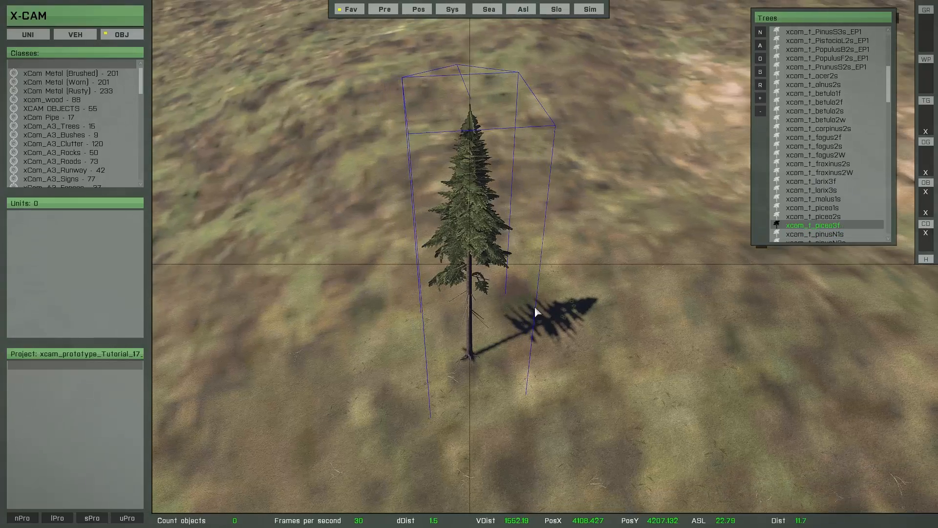
Step: Brush a cluster of spruces onto the slope beside the sandy ground with a 10 m brush range and 5 m minimum object distance
key(o)
mouse_move(511, 312)
right_down()
mouse_move(490, 279)
mouse_move(489, 193)
mouse_move(506, 218)
right_up()
ctrl+scroll(470, 216, up, 1)
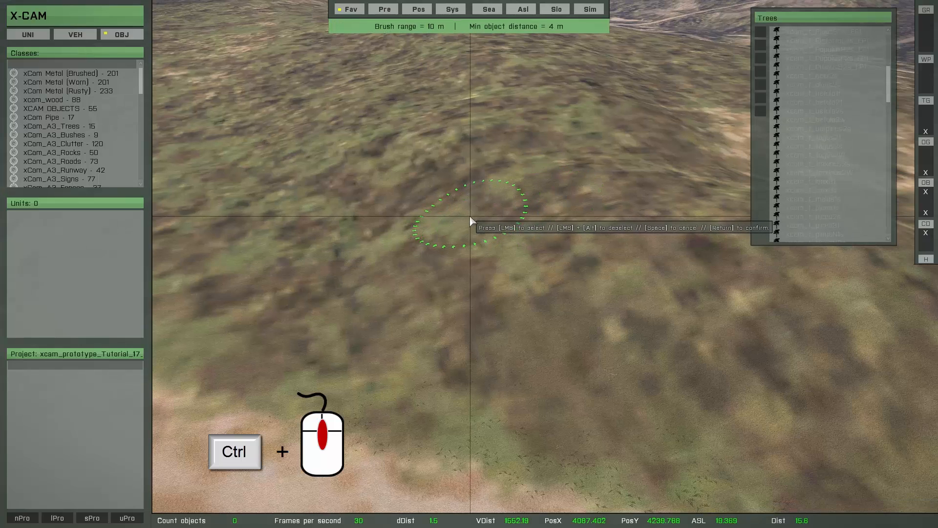
ctrl+scroll(470, 221, up, 3)
ctrl+scroll(470, 216, up, 1)
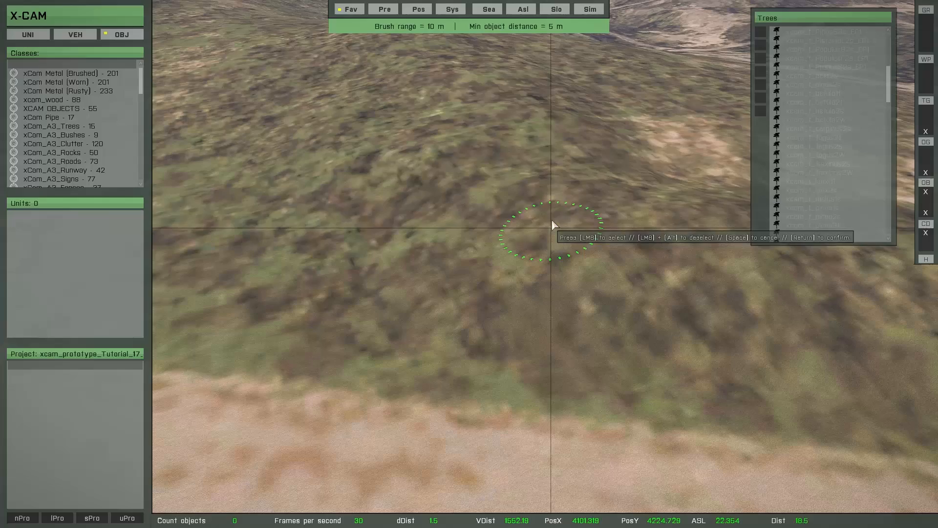
mouse_move(552, 225)
mouse_down()
mouse_move(549, 191)
mouse_move(435, 180)
mouse_move(482, 210)
mouse_move(373, 244)
mouse_move(491, 272)
mouse_move(571, 259)
mouse_move(470, 321)
mouse_move(651, 256)
mouse_move(536, 336)
mouse_move(616, 389)
mouse_move(580, 362)
mouse_up()
key(Return)
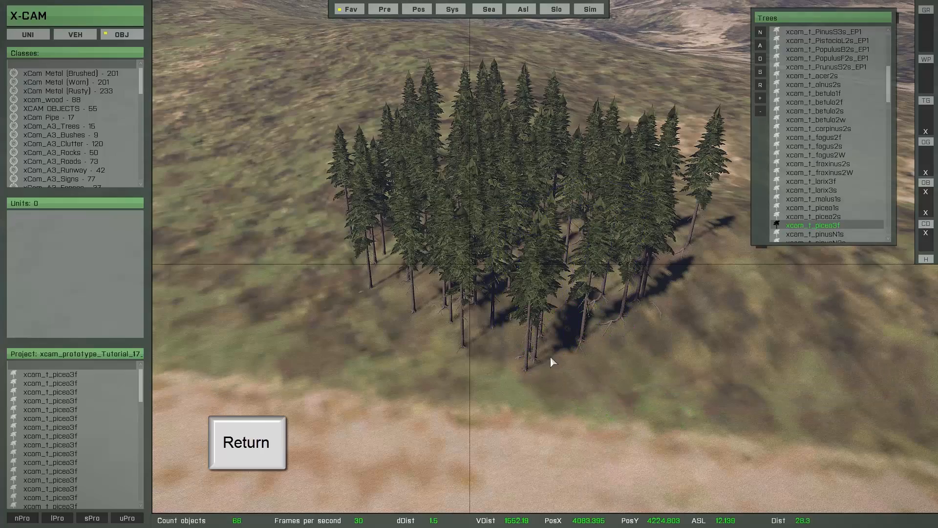
Step: Select the whole spruce cluster as a group and place a copy of it on the slope behind the original
key(q)
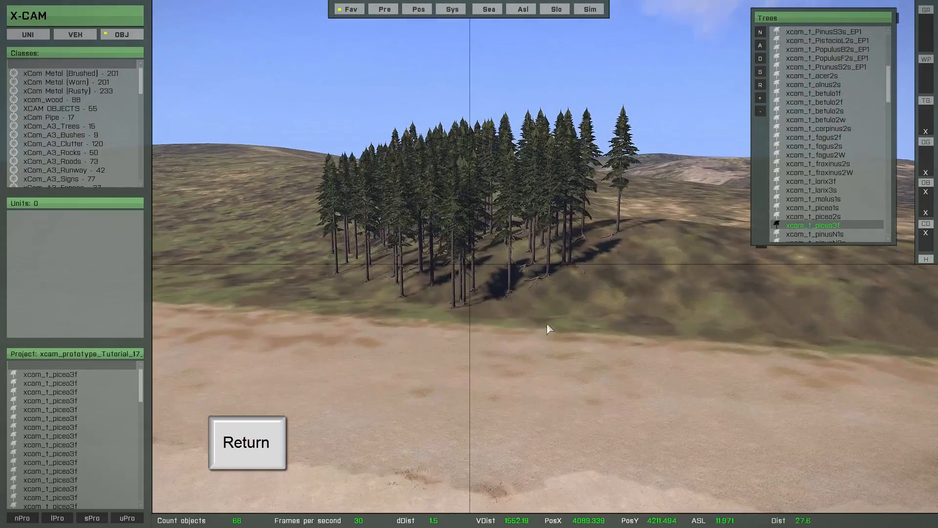
key(q)
right_drag(481, 306, 495, 369)
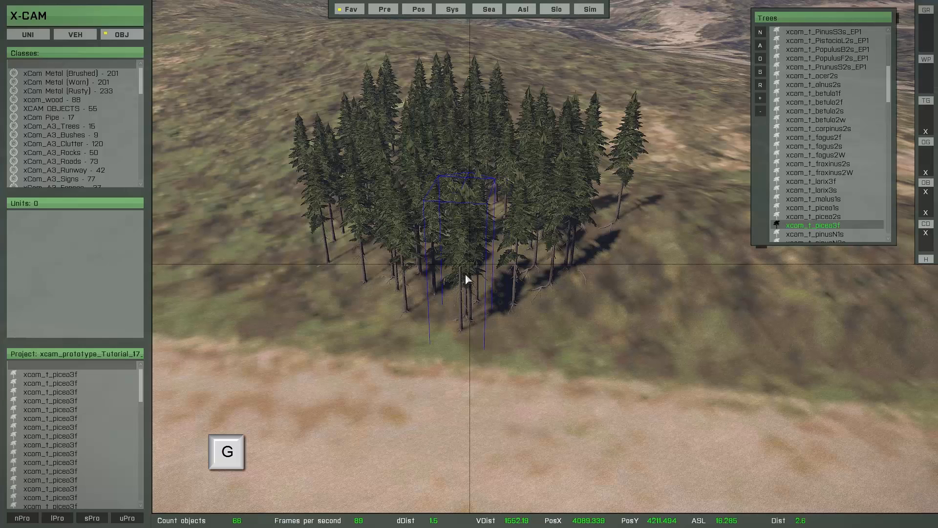
key(g)
key(s)
key(c)
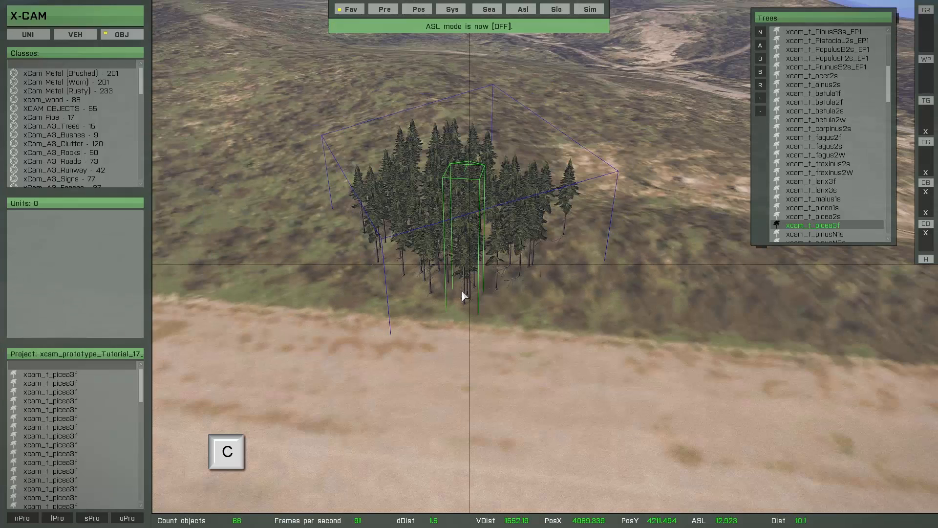
drag(494, 310, 370, 177)
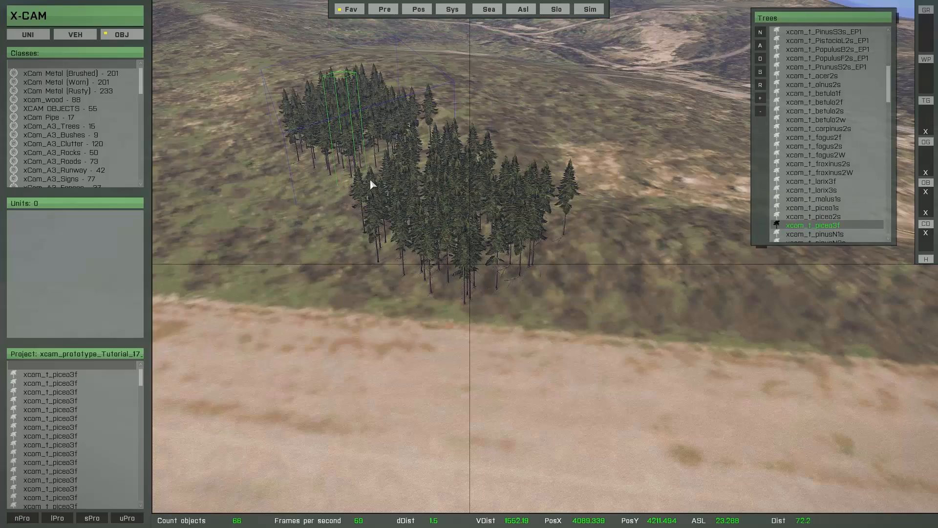
Step: Copy the selected tree group again and place the copy nearer the sandy ground, beside the original cluster
key(c)
key(a)
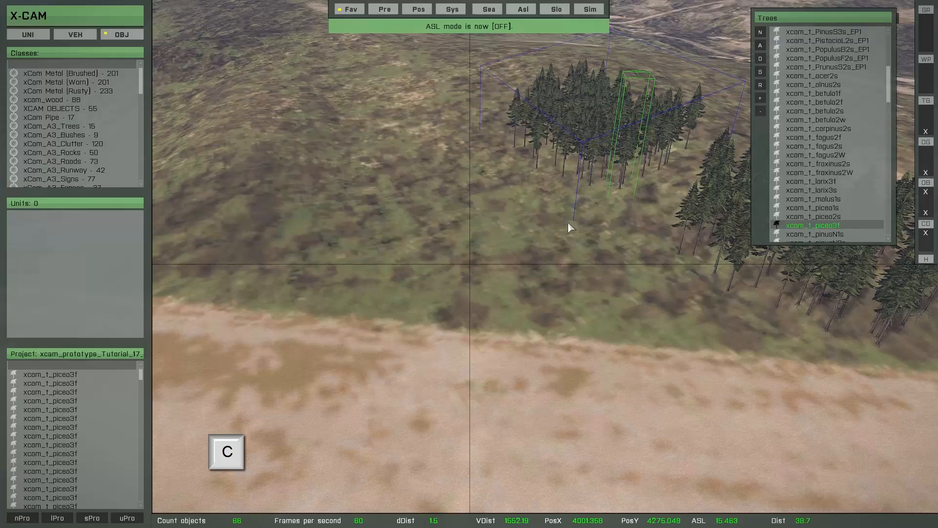
drag(569, 224, 410, 326)
Step: Place a third copy of the tree group farther back on the slope and clear the selection
key(c)
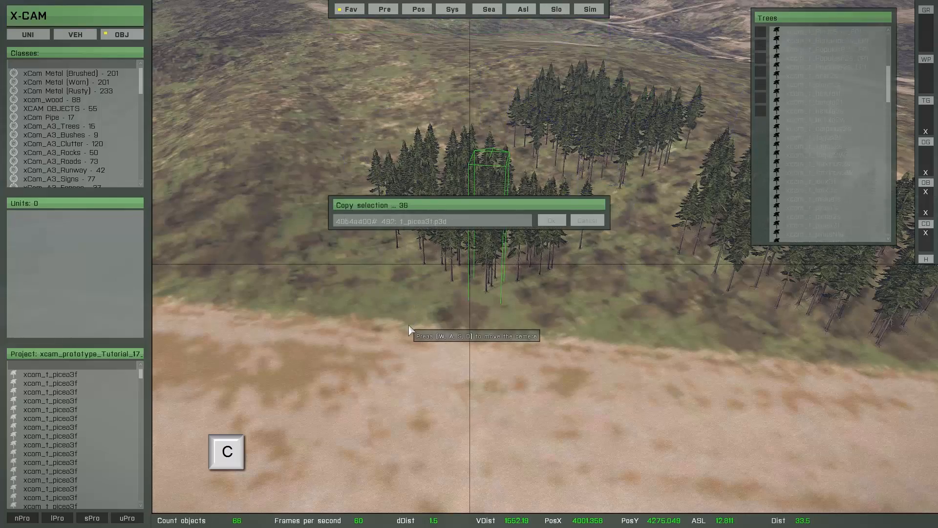
key(a)
drag(578, 289, 376, 163)
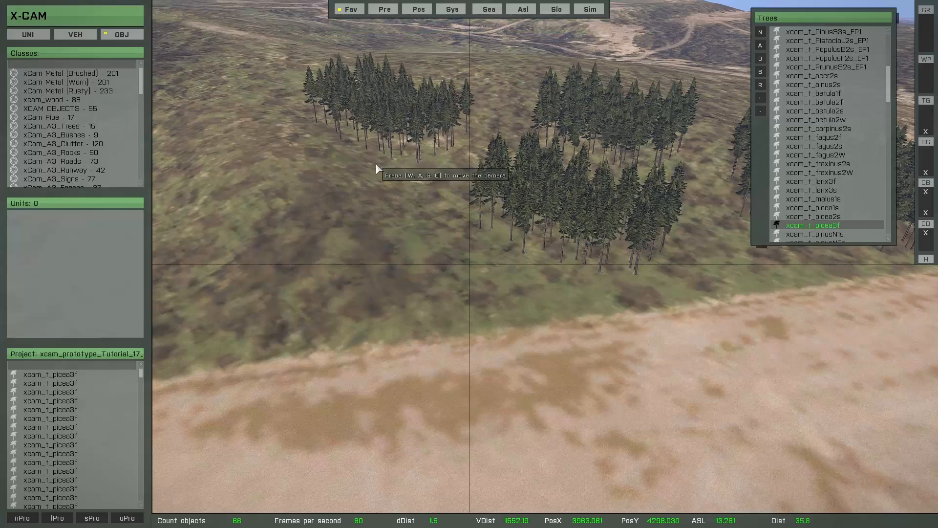
key(d)
right_drag(412, 222, 376, 249)
click(370, 215)
key(w)
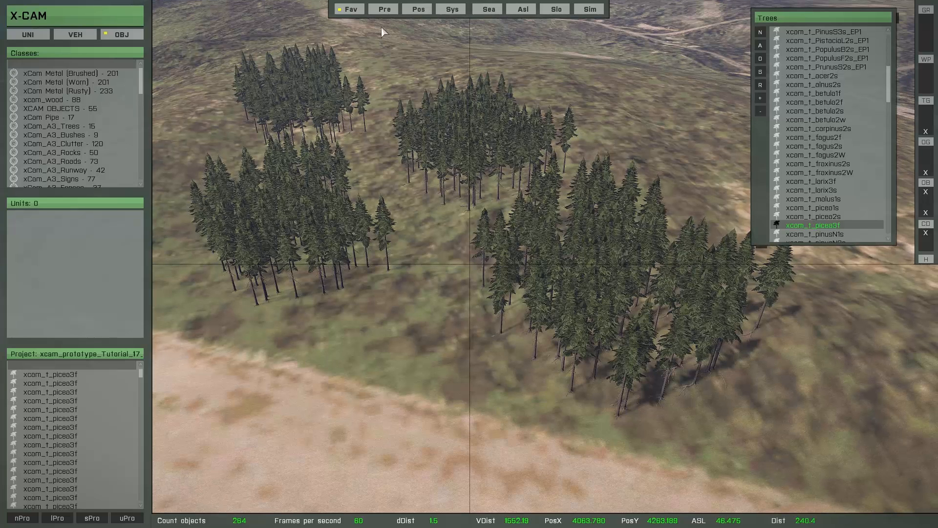
Step: Show the prefabs list and select the middle tree group behind the original cluster
click(385, 9)
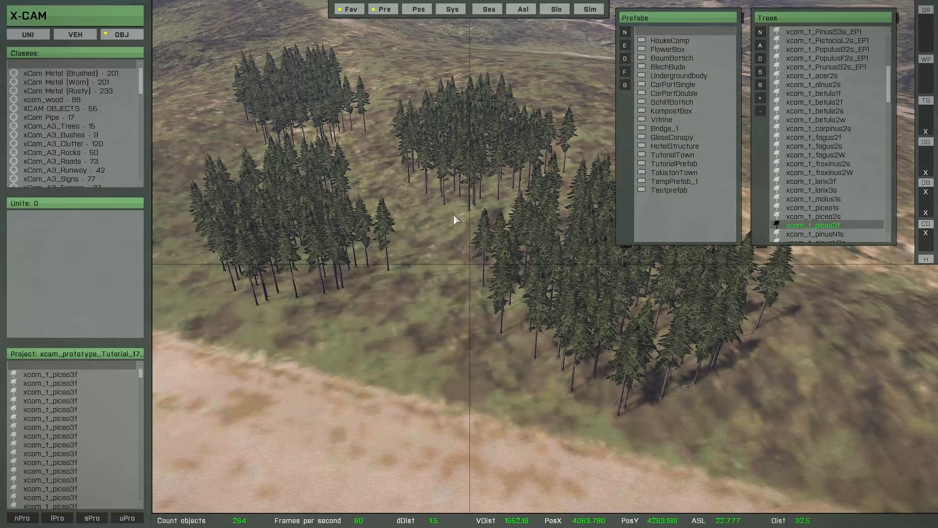
right_drag(453, 212, 484, 259)
key(w)
key(d)
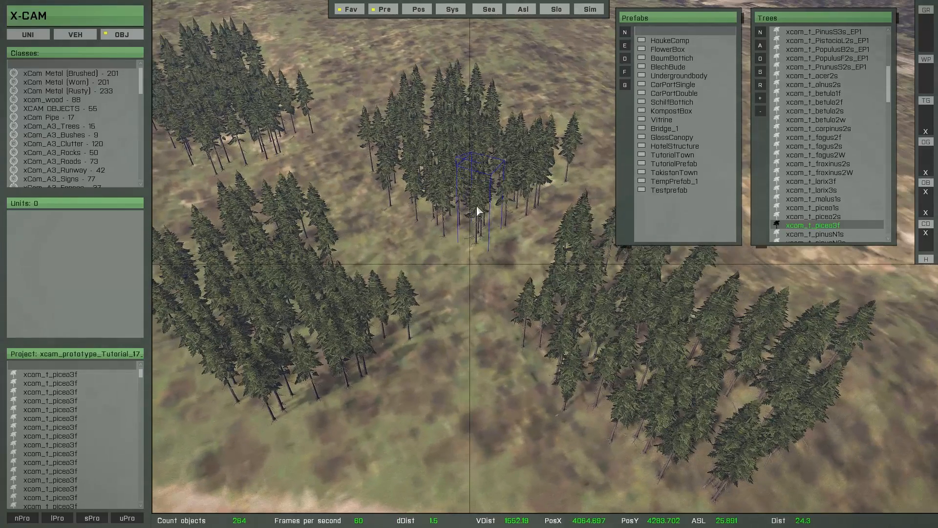
key(g)
right_drag(485, 258, 477, 258)
key(d)
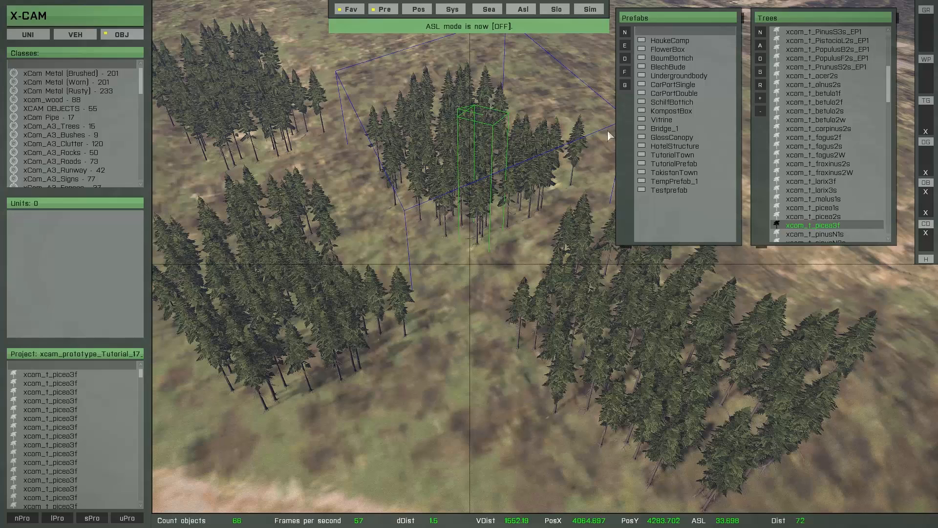
Step: Apply the Set random scaling filter with the range 0.8 to 1.3 to the selected tree group, then deselect it
click(625, 73)
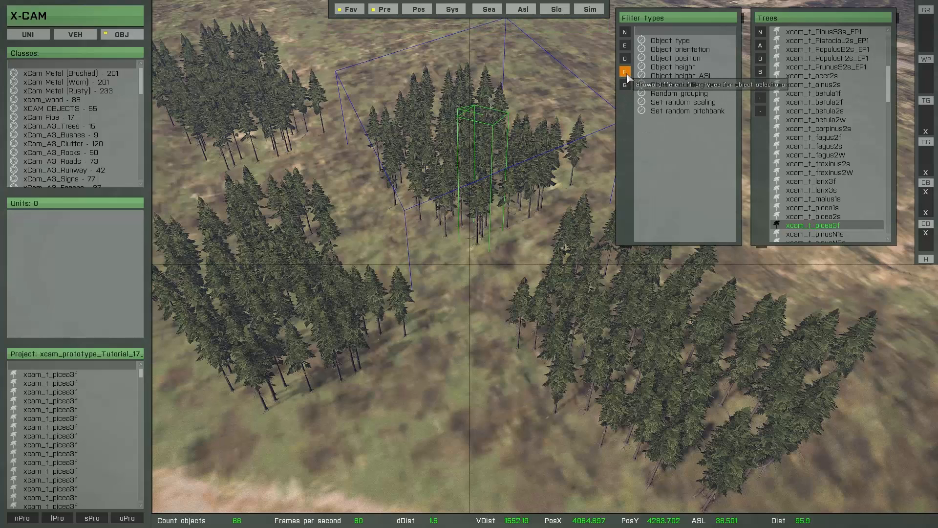
click(679, 103)
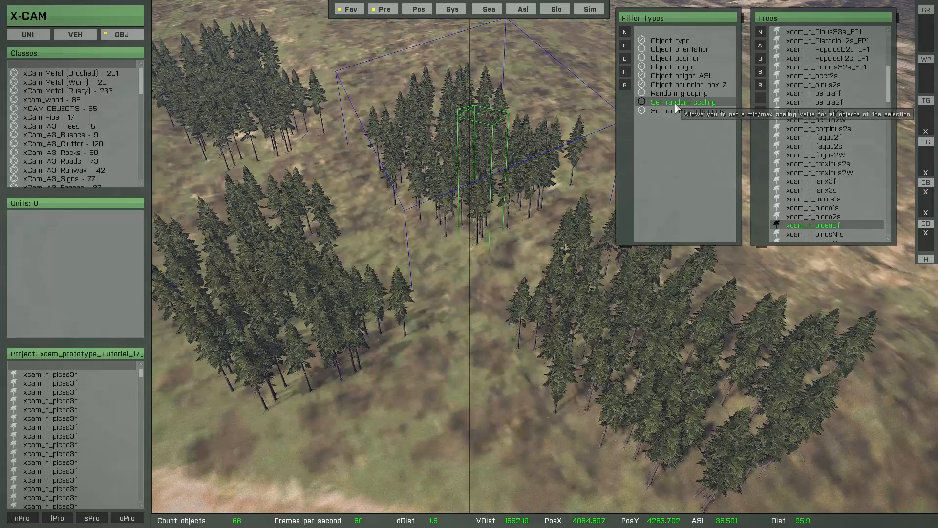
double_click(676, 103)
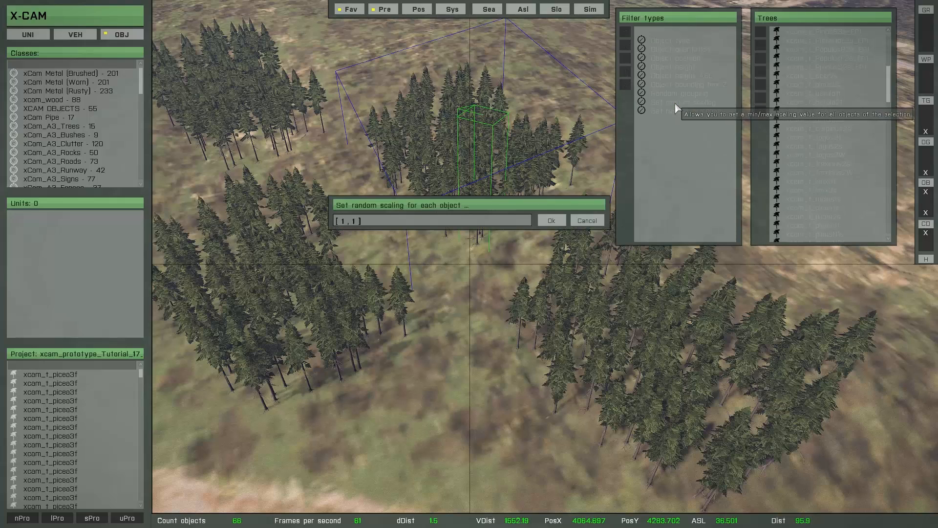
drag(509, 207, 490, 318)
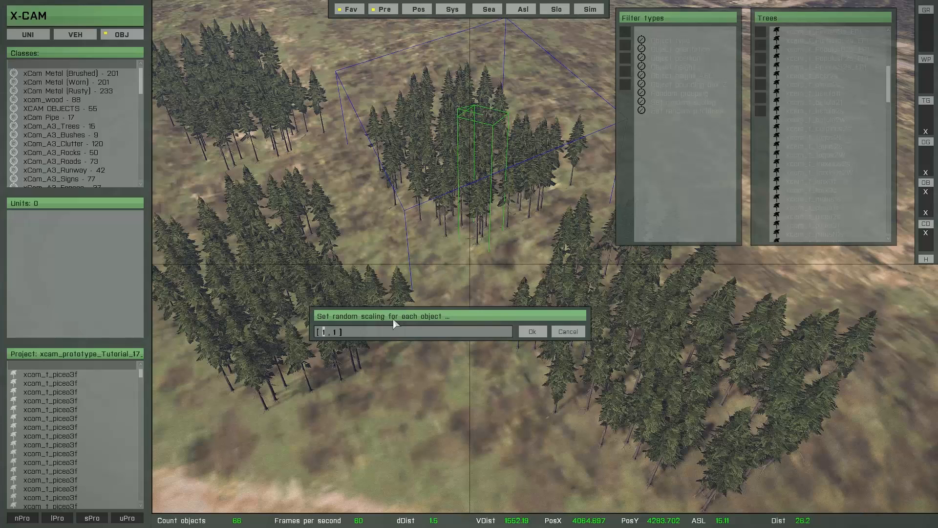
key(Delete)
text(0.8)
key(Right)
key(Right)
text(.3)
click(532, 332)
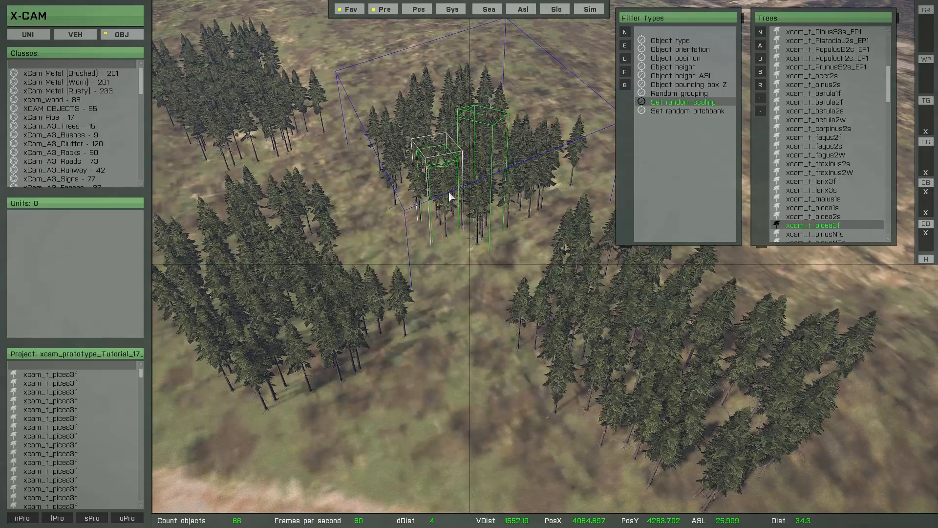
drag(448, 190, 528, 180)
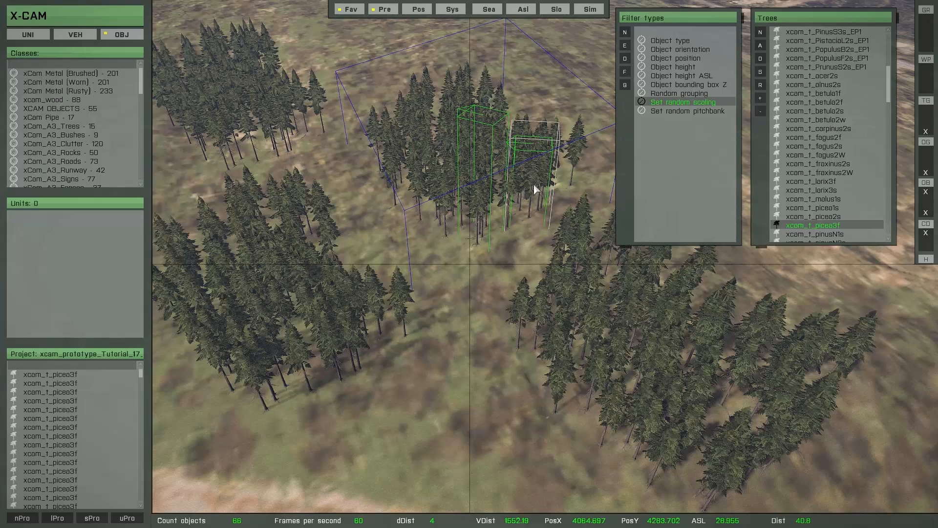
drag(533, 185, 561, 149)
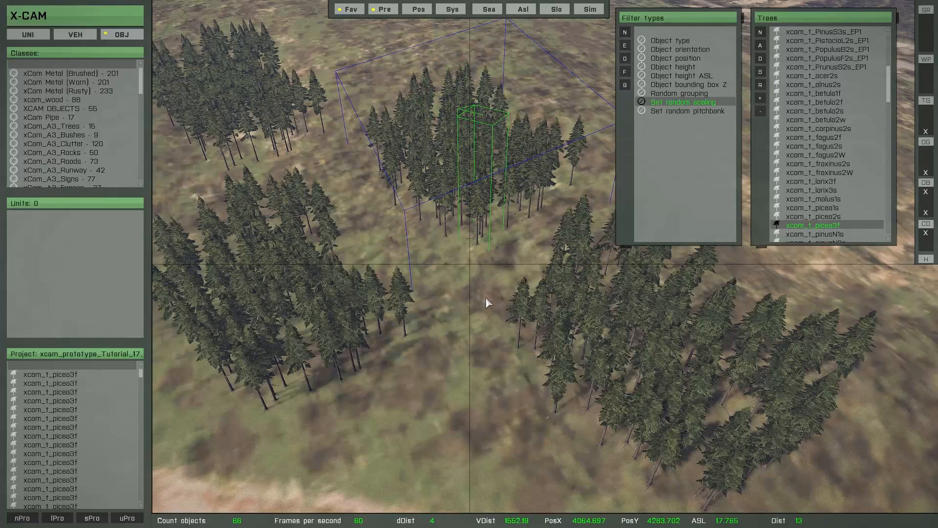
key(space)
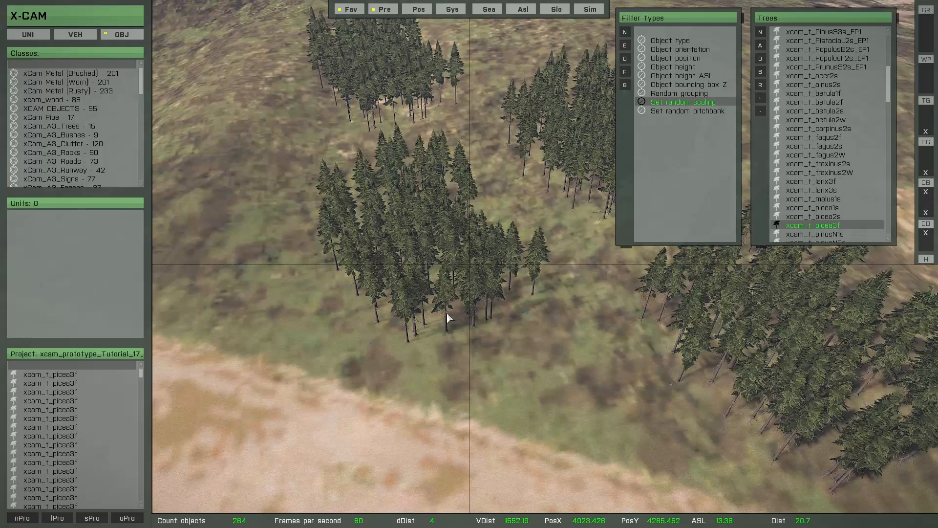
Step: Select the tree group nearest the sandy ground, apply the random scaling filter to its trees and deselect it
key(g)
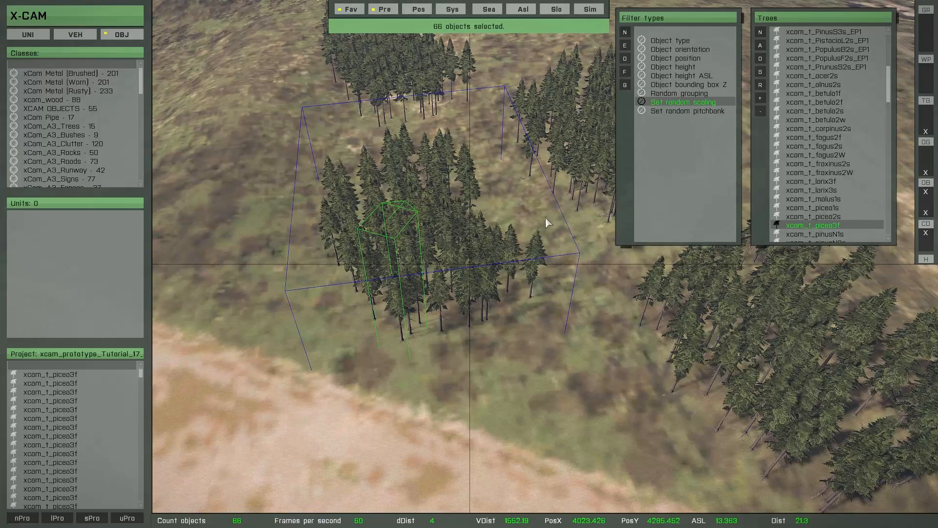
double_click(656, 102)
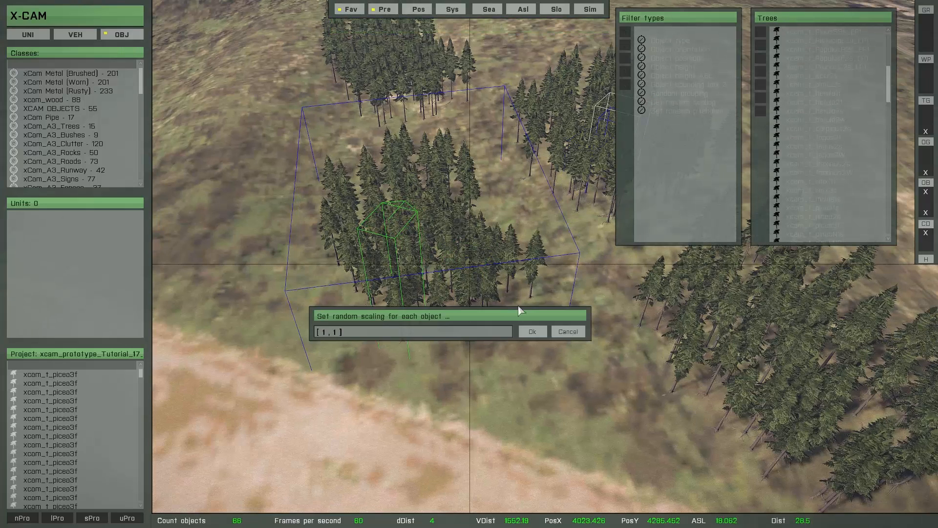
click(325, 335)
click(531, 332)
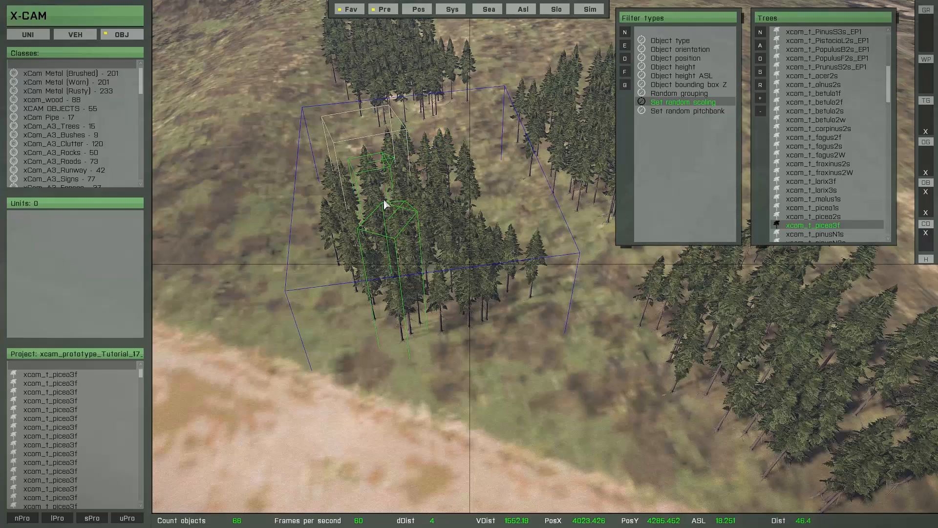
key(space)
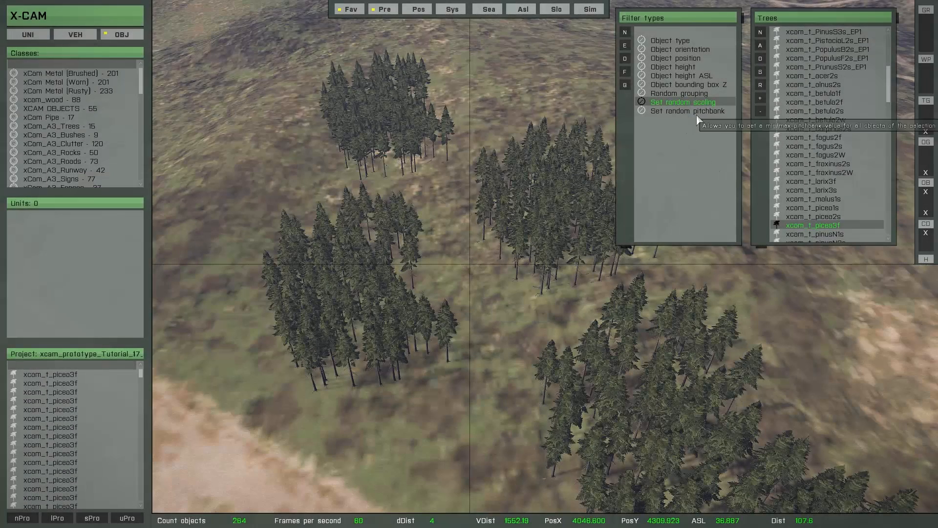
key(w)
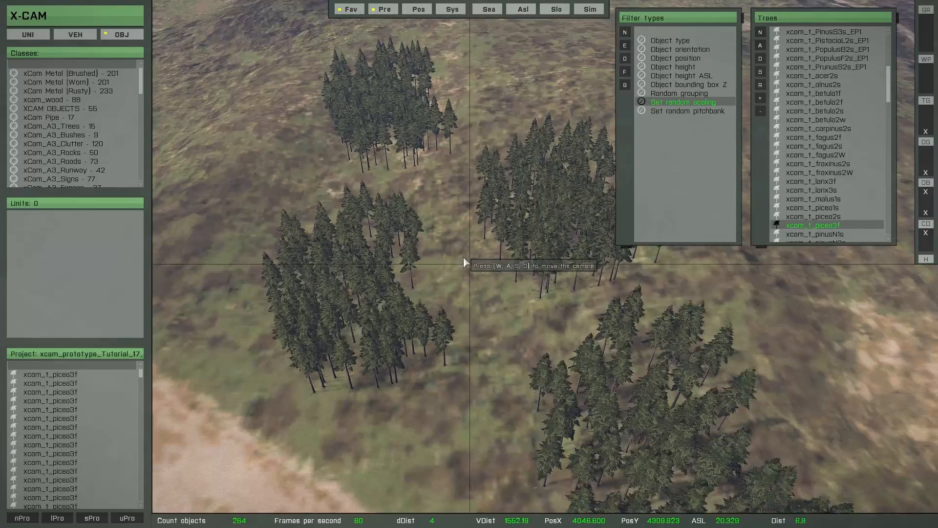
Step: Copy the tree group farthest up the slope, place the copy beyond it and clear the selection
key(a)
key(w)
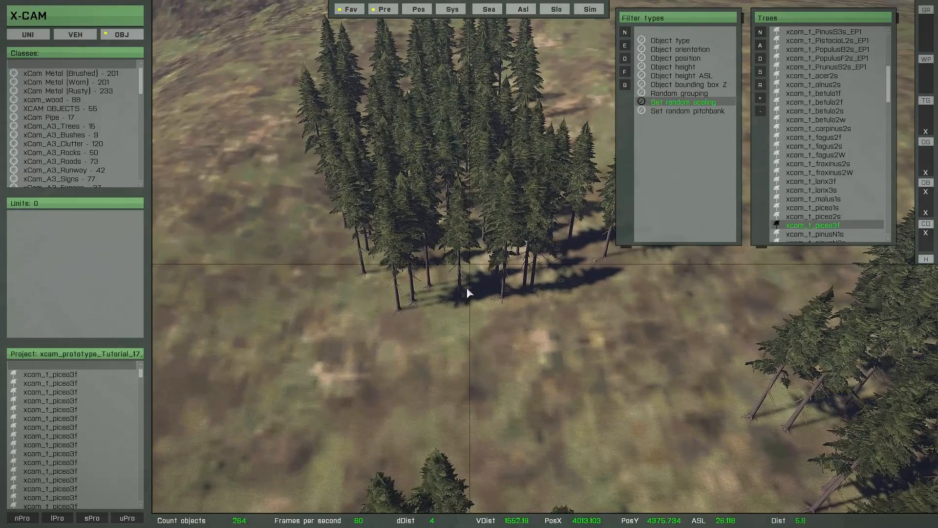
key(g)
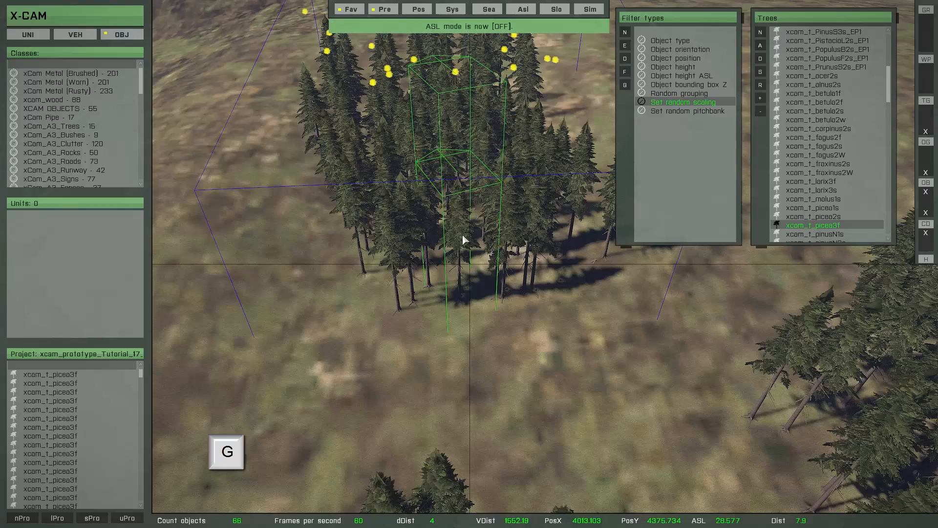
key(s)
key(c)
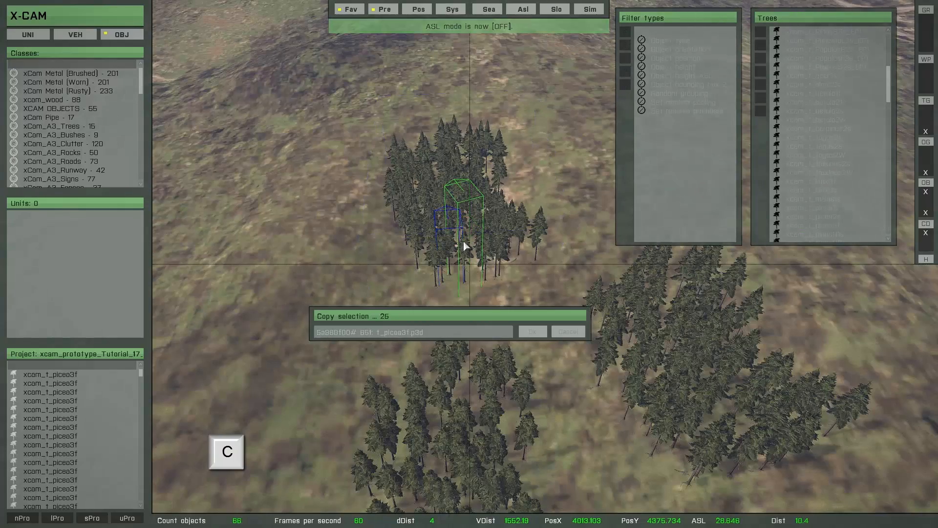
right_drag(464, 239, 525, 260)
drag(485, 252, 519, 147)
click(516, 248)
right_drag(516, 248, 423, 252)
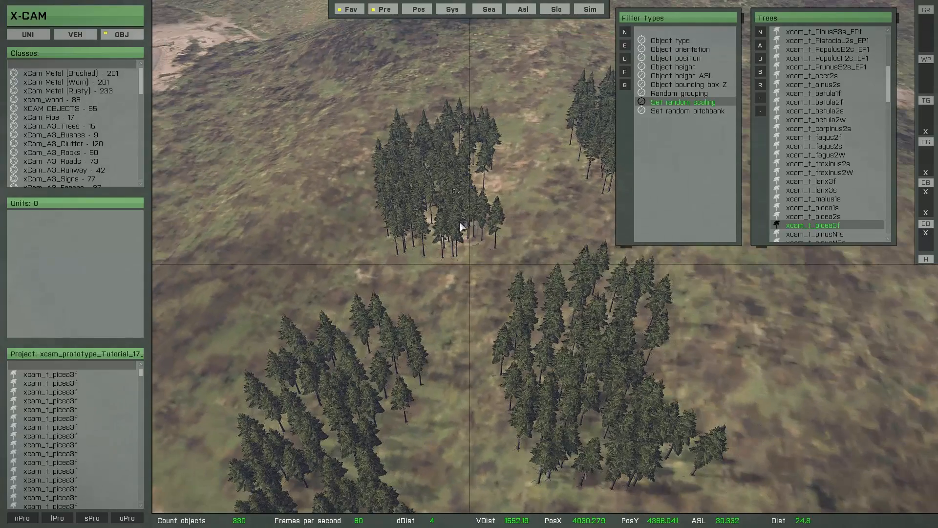
Step: Select the tree group at the back of the slope and apply the Set random pitchbank filter with the values 5, 5
key(g)
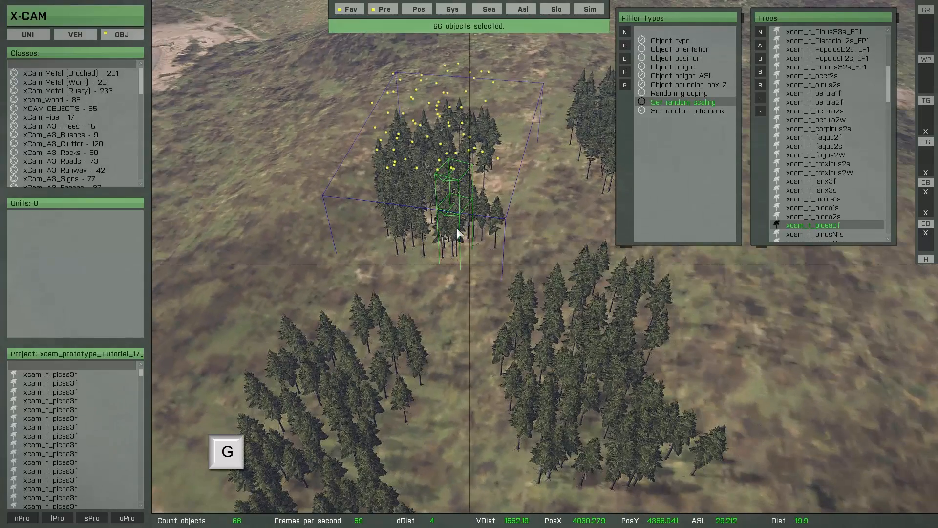
click(667, 111)
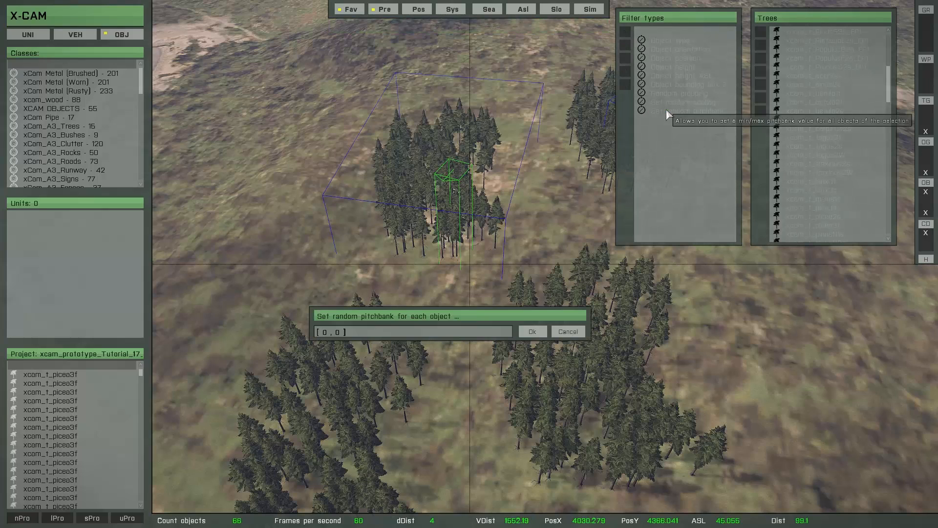
drag(491, 315, 503, 310)
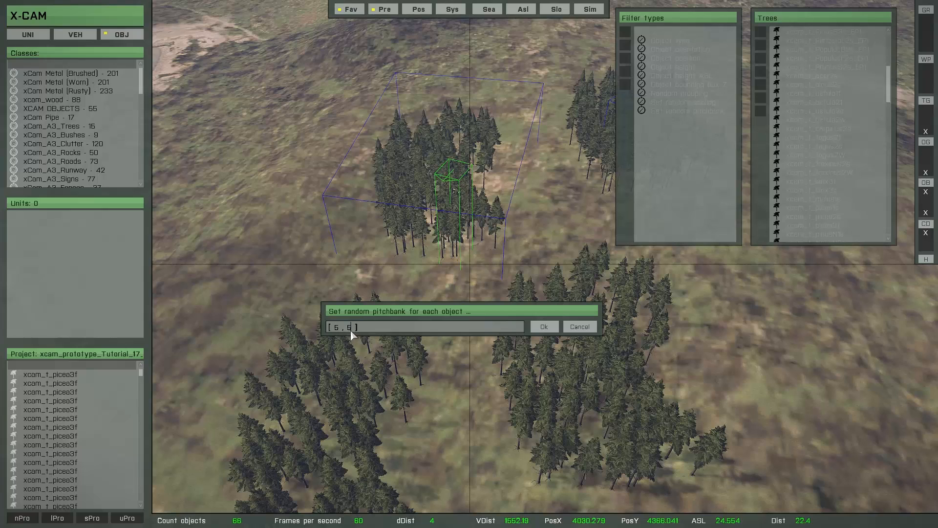
click(542, 327)
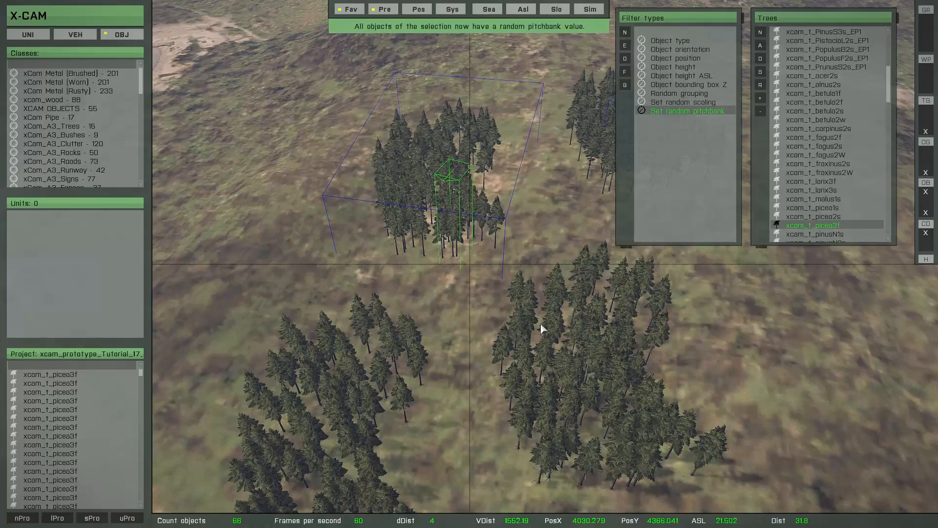
Step: Select the outermost tree group on the hillside and apply the Set random scaling filter with the range 1 to 2
key(w)
right_drag(496, 311, 534, 294)
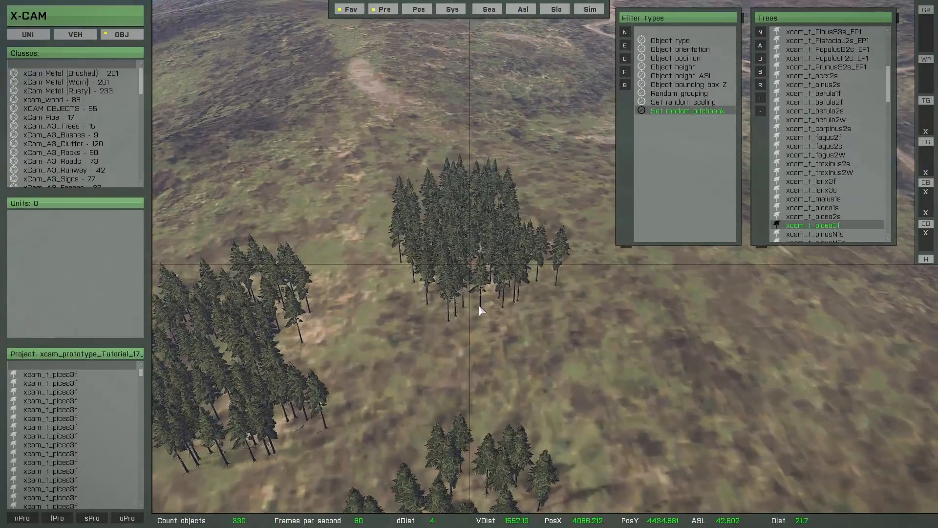
key(s)
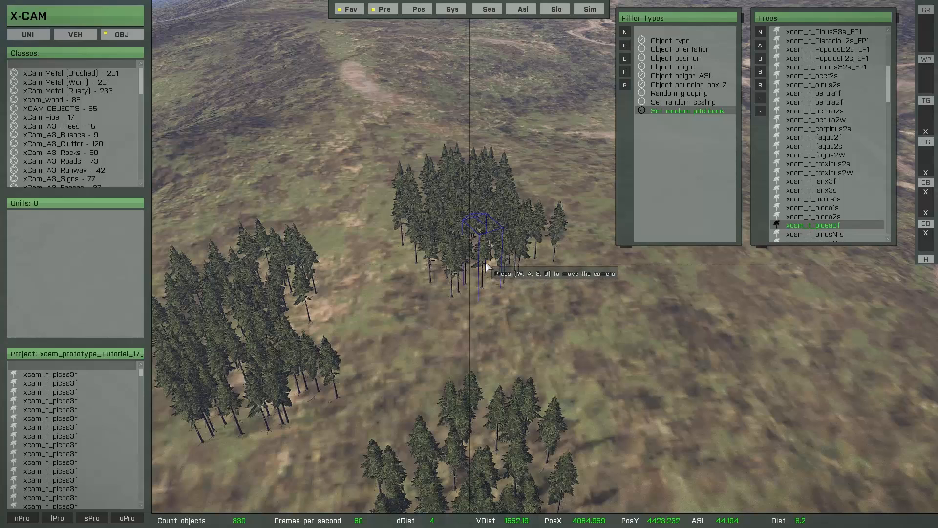
key(g)
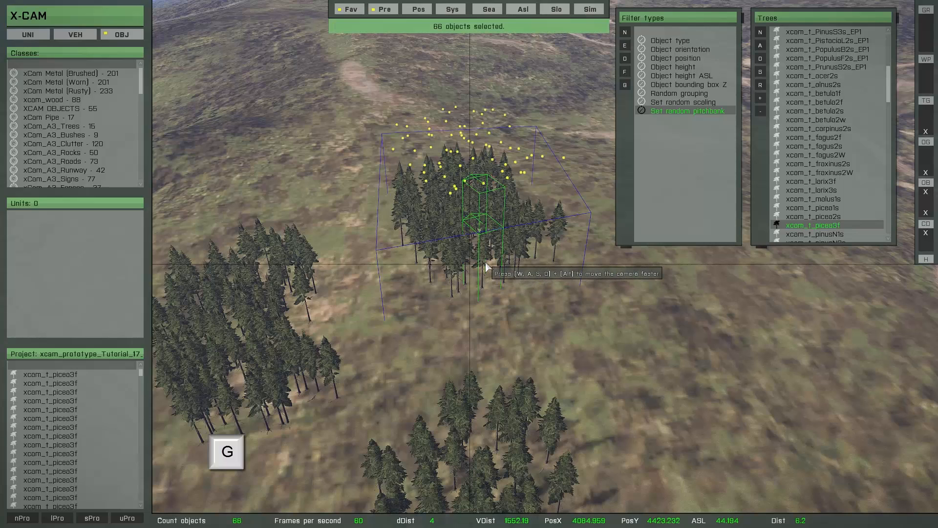
click(665, 102)
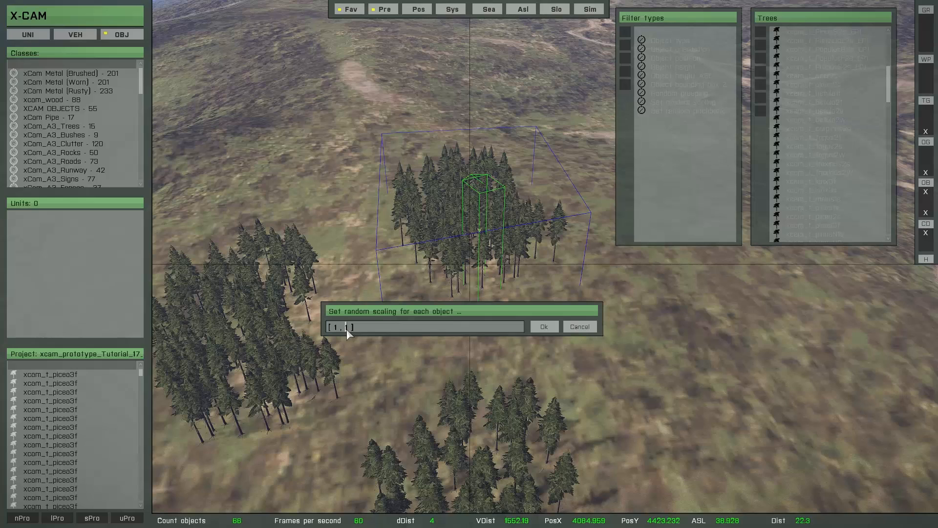
key(BackSpace)
text(2)
click(543, 326)
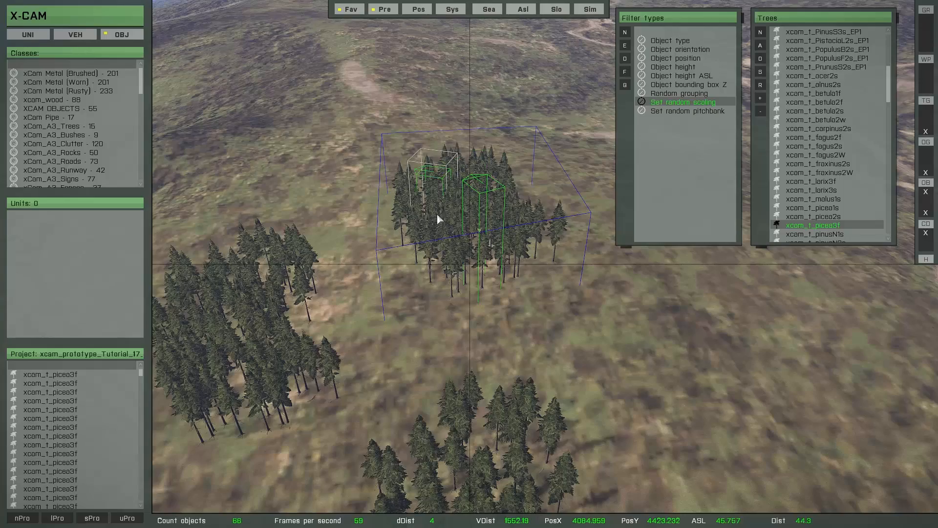
Step: Reset the random scale and pitchbank values of the selected tree group
mouse_move(571, 338)
right_down()
mouse_move(533, 353)
mouse_move(572, 354)
mouse_move(578, 337)
right_up()
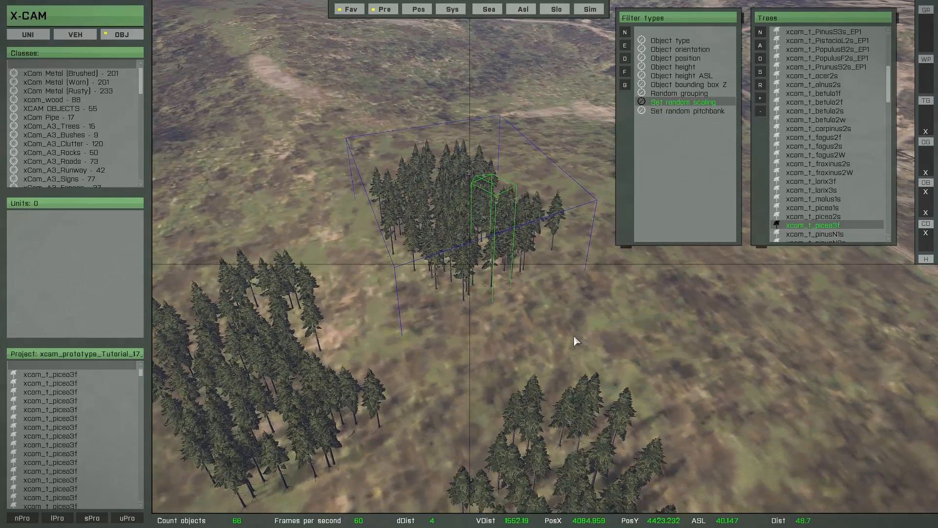
key(0)
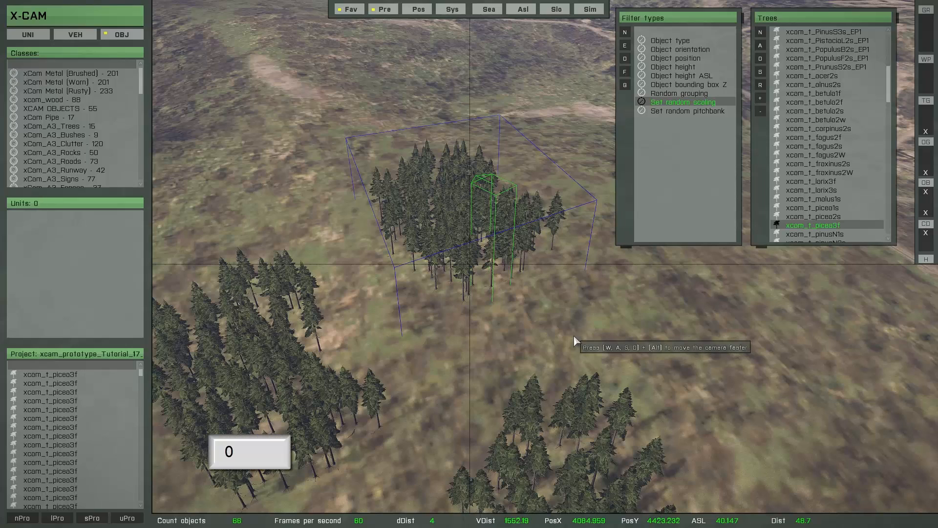
key(0)
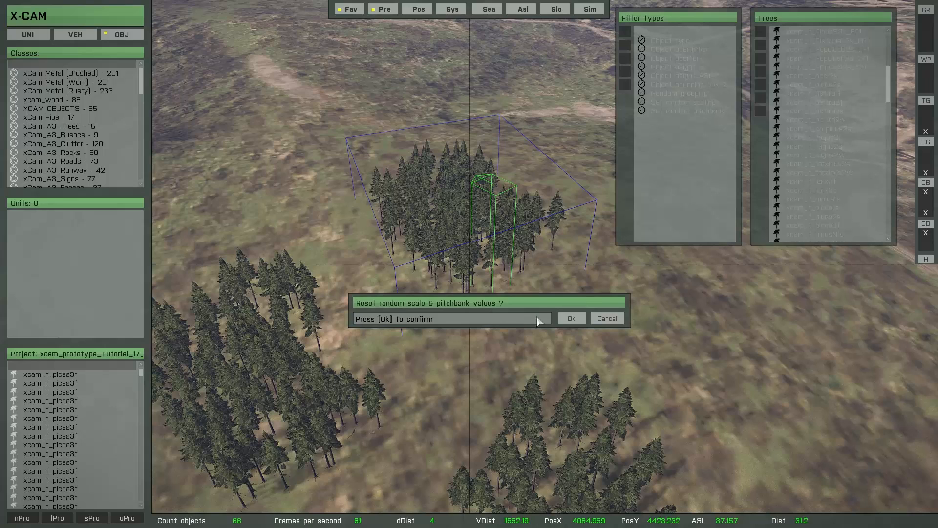
click(571, 318)
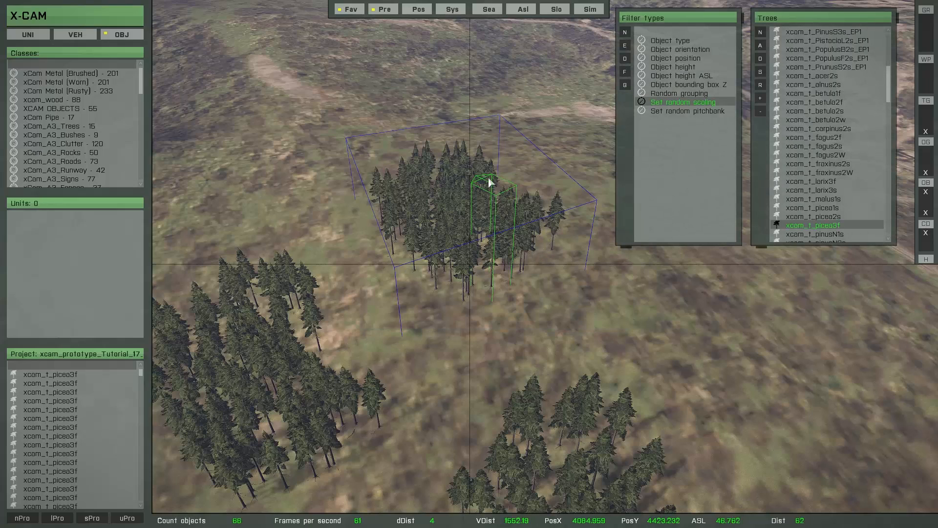
Step: Select seven individual trees spread across the group and apply the Set random pitchbank filter with 10 as the first value
drag(447, 196, 396, 196)
mouse_move(459, 188)
mouse_down()
mouse_move(454, 236)
mouse_move(547, 228)
mouse_move(458, 237)
mouse_move(470, 177)
mouse_up()
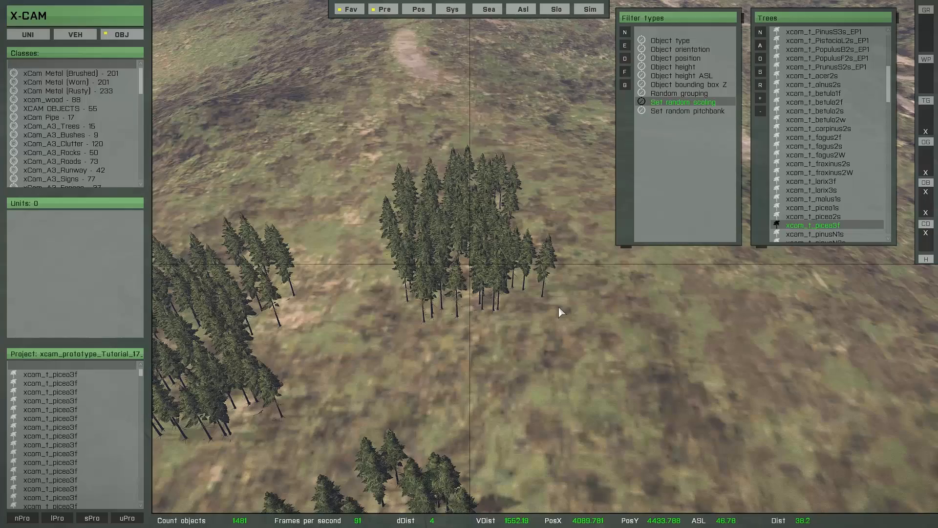
scroll(538, 309, up, 3)
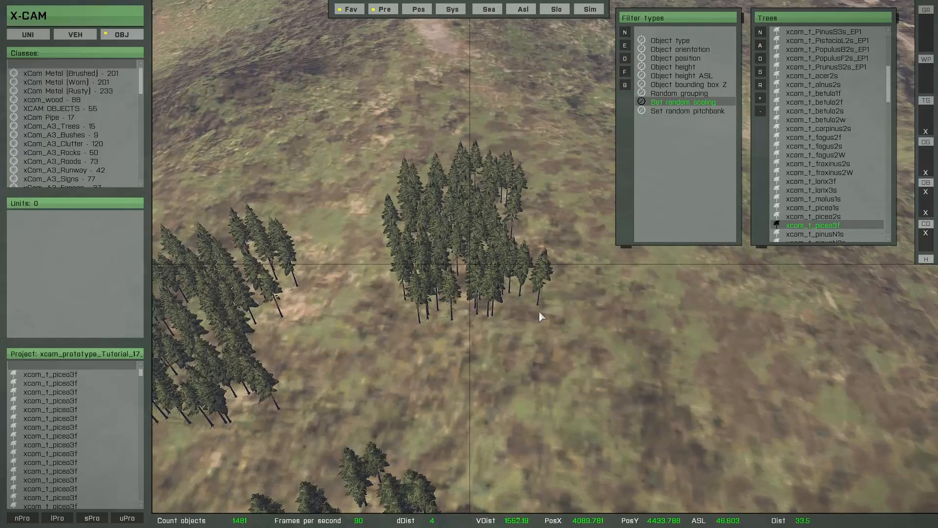
scroll(524, 321, down, 3)
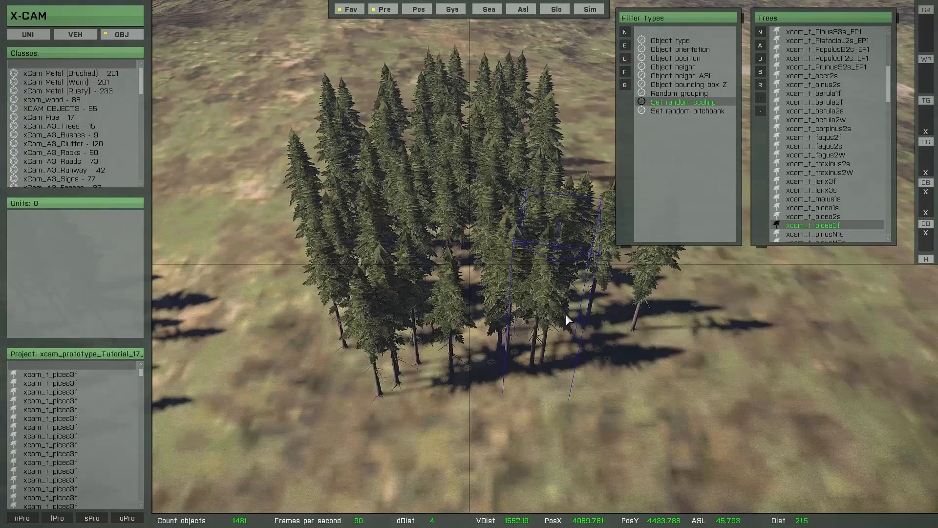
ctrl+click(565, 317)
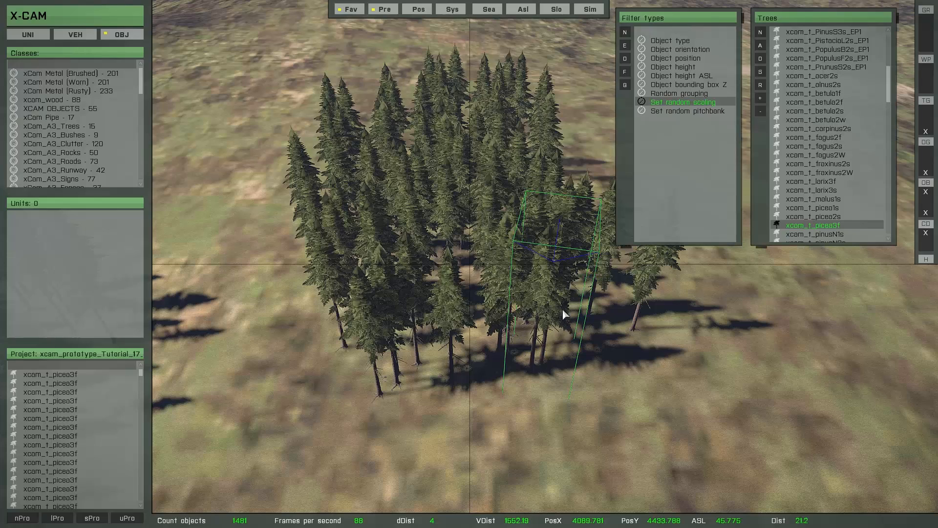
ctrl+click(528, 195)
ctrl+click(505, 115)
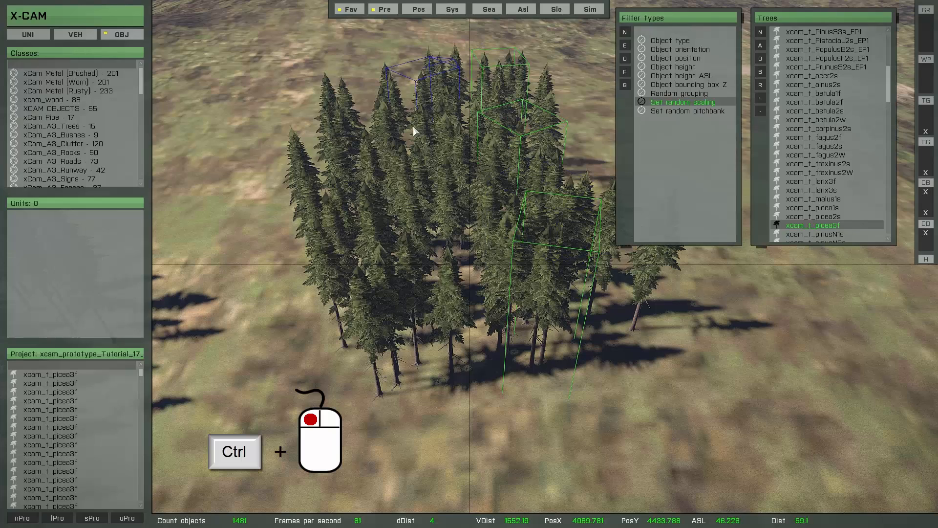
ctrl+click(414, 131)
ctrl+click(338, 169)
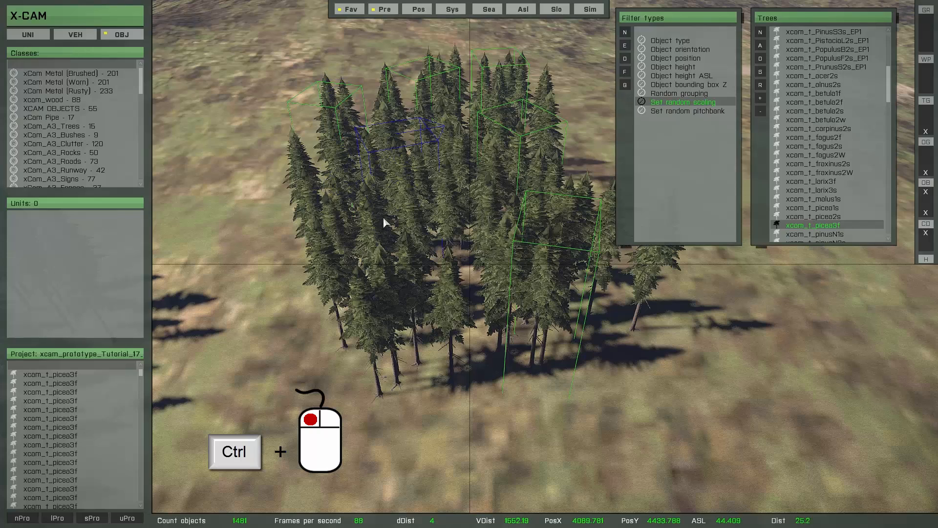
ctrl+click(392, 237)
ctrl+click(439, 150)
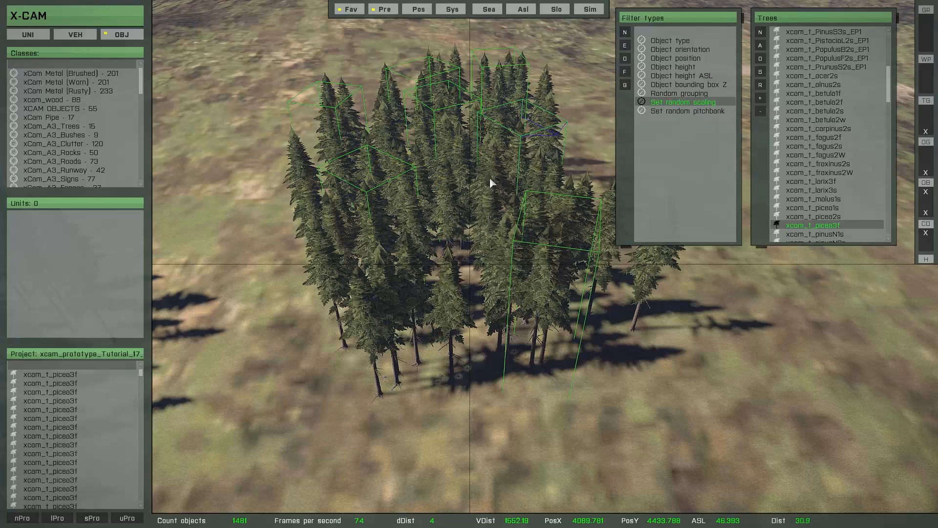
key(Return)
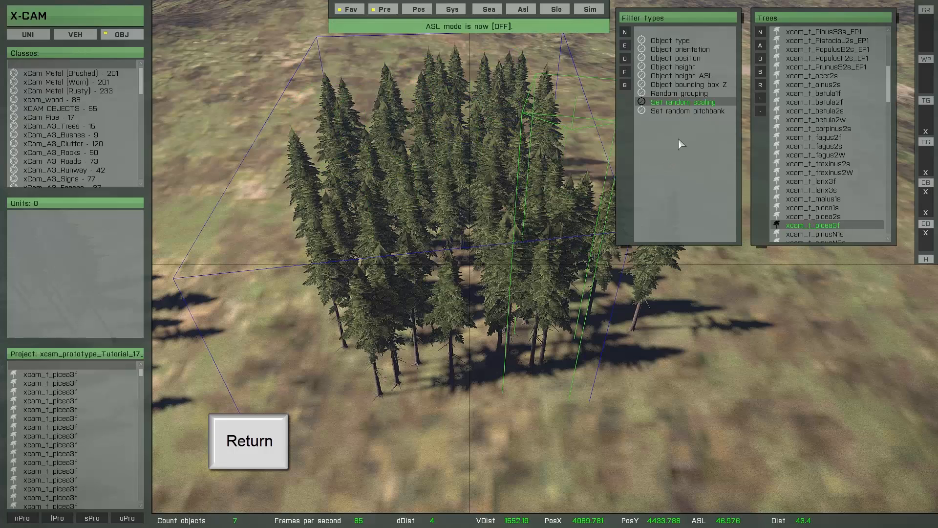
click(678, 116)
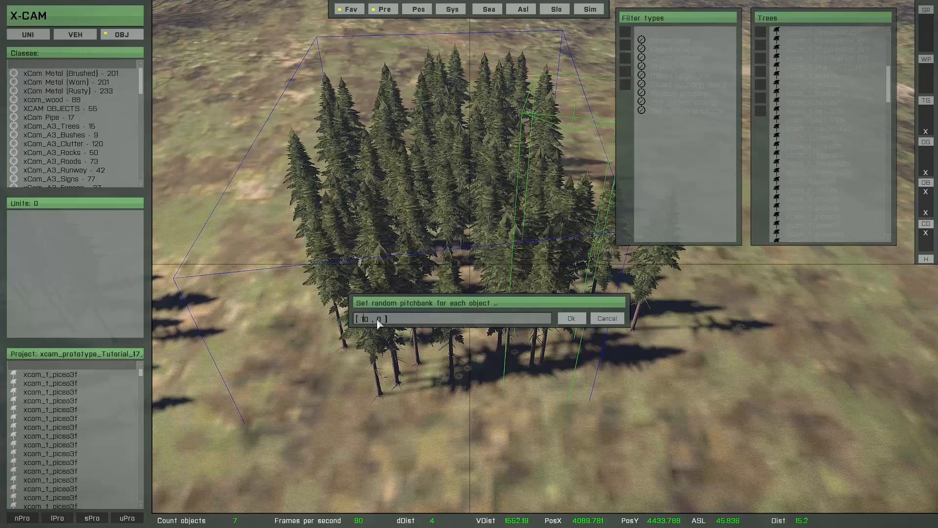
click(570, 318)
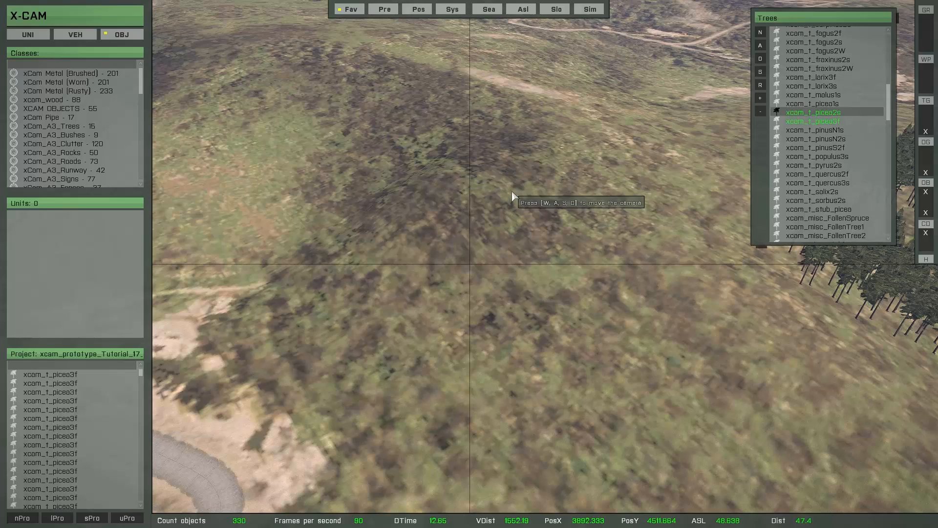
Step: Brush a mixed forest of xcam_t_picea2s and xcam_t_picea3f trees onto the bare slope beyond the sandy ground, using an adjusted brush
click(800, 115)
key(o)
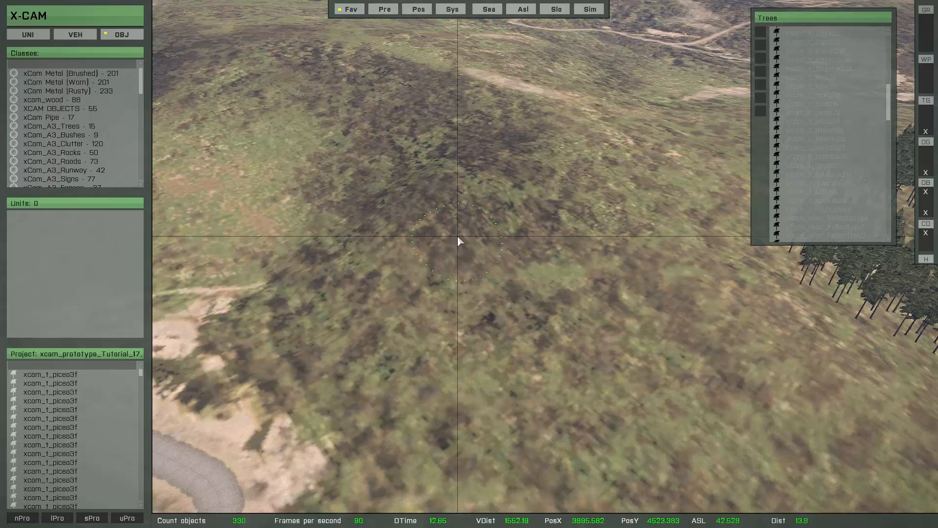
ctrl+scroll(458, 237, up, 1)
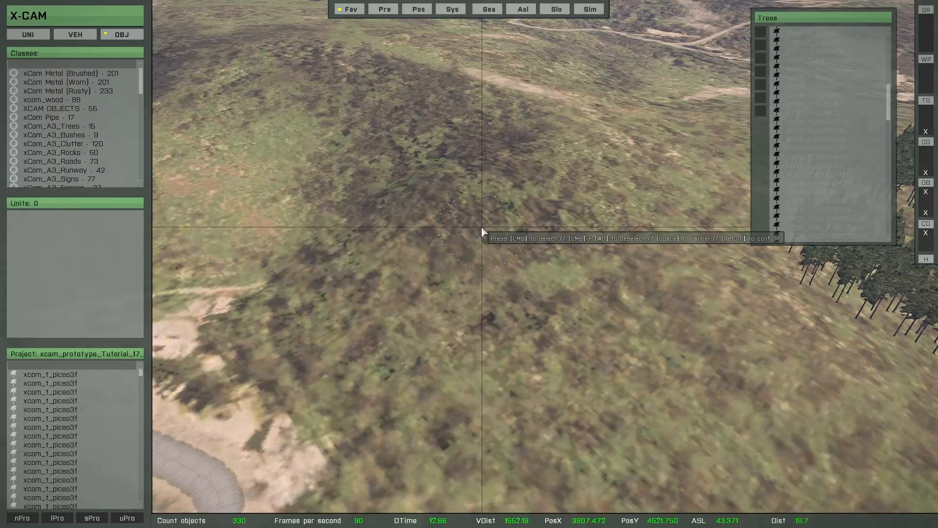
key(w)
mouse_move(482, 226)
right_down()
mouse_move(457, 291)
mouse_move(487, 285)
right_up()
mouse_move(498, 265)
mouse_down()
mouse_move(486, 201)
mouse_move(415, 169)
mouse_move(362, 233)
mouse_move(453, 251)
mouse_move(372, 300)
mouse_move(343, 394)
mouse_move(494, 315)
mouse_move(467, 397)
mouse_move(571, 359)
mouse_move(418, 439)
mouse_move(315, 347)
mouse_move(317, 236)
mouse_move(253, 157)
mouse_move(245, 89)
mouse_move(308, 104)
mouse_move(348, 172)
mouse_move(325, 218)
mouse_move(234, 168)
mouse_move(378, 243)
mouse_move(366, 280)
mouse_move(550, 76)
mouse_move(595, 175)
mouse_move(517, 205)
mouse_move(393, 192)
mouse_move(345, 227)
mouse_move(515, 265)
mouse_move(622, 230)
mouse_move(477, 248)
mouse_move(622, 199)
mouse_move(534, 262)
mouse_move(429, 215)
mouse_up()
key(s)
key(Return)
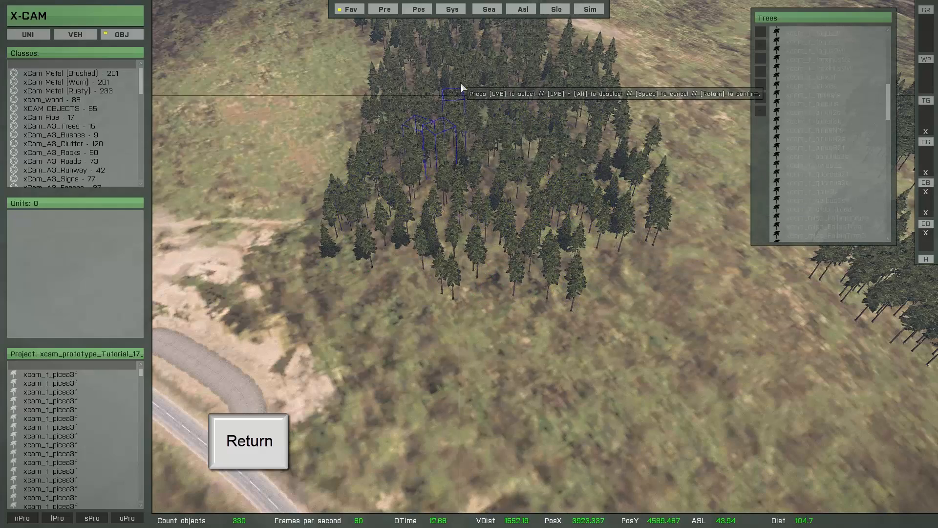
Step: Select the newly brushed forest and apply the Set random scaling filter with the range 1.3 to 1.6
right_drag(452, 169, 483, 239)
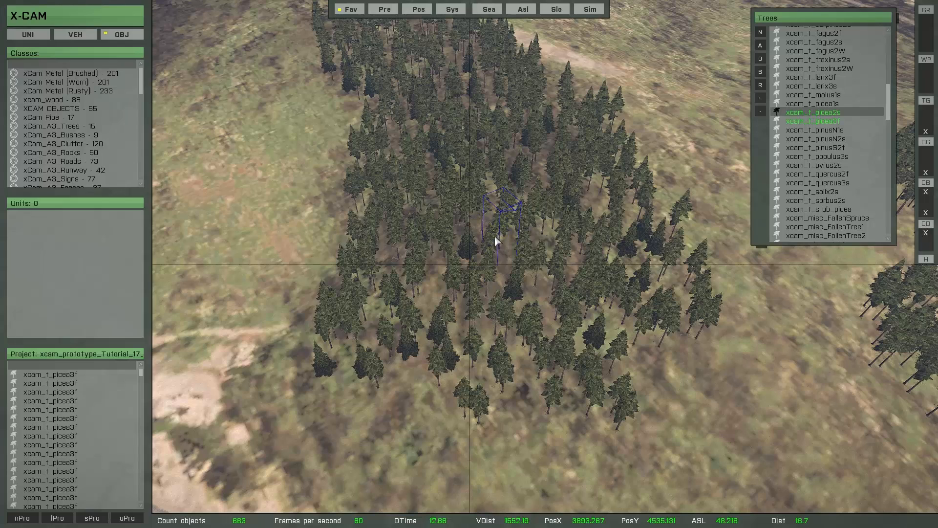
key(g)
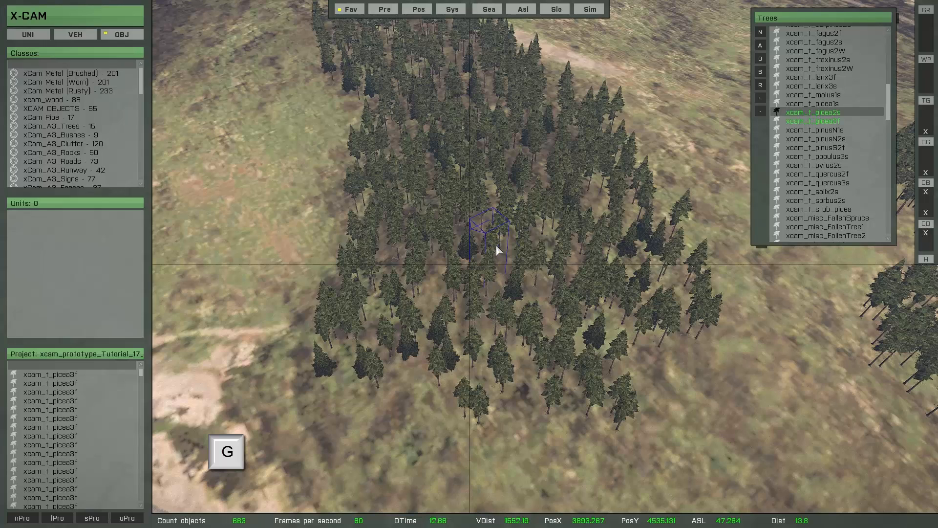
click(386, 10)
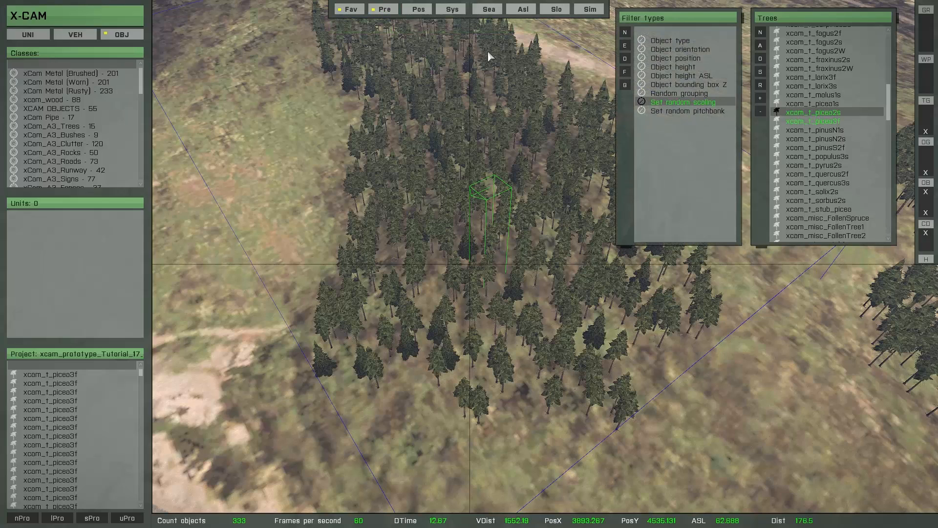
click(671, 104)
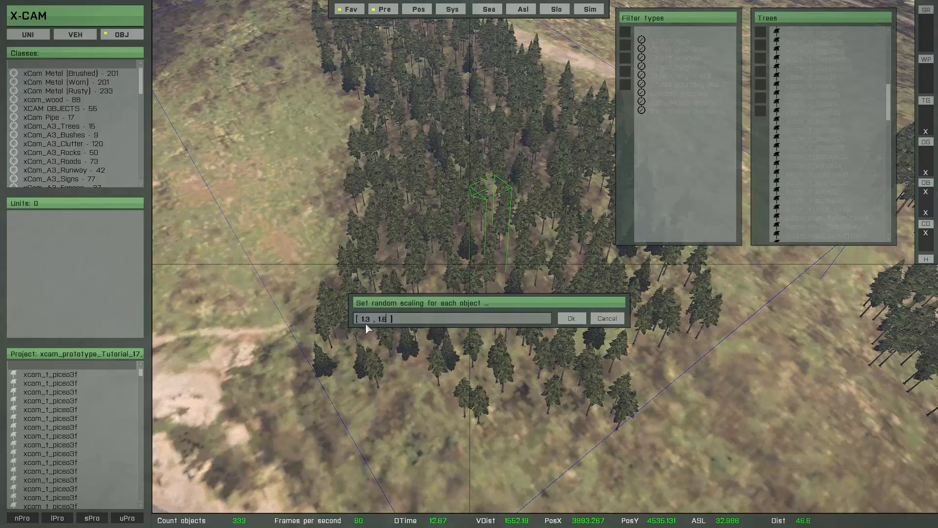
click(571, 318)
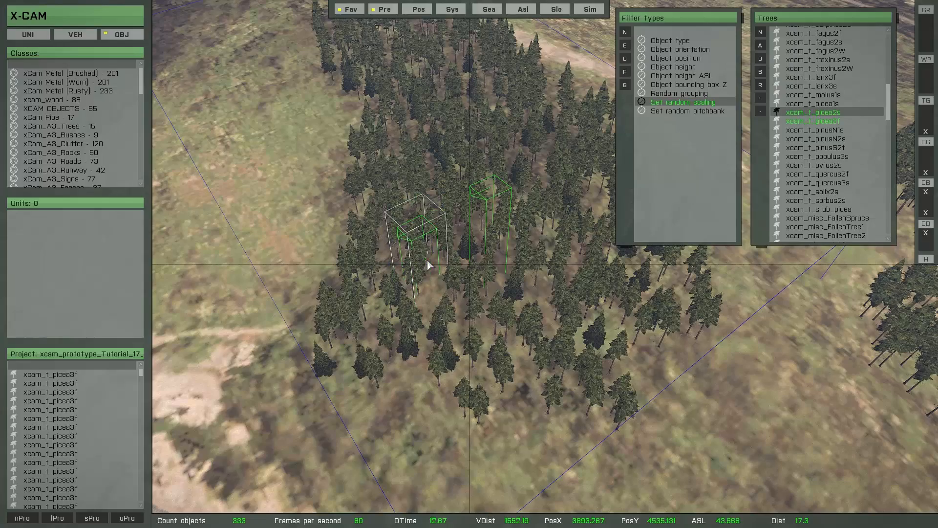
Step: Brush-select the trees along the forest edges that face the road and the sandy ground
key(space)
key(s)
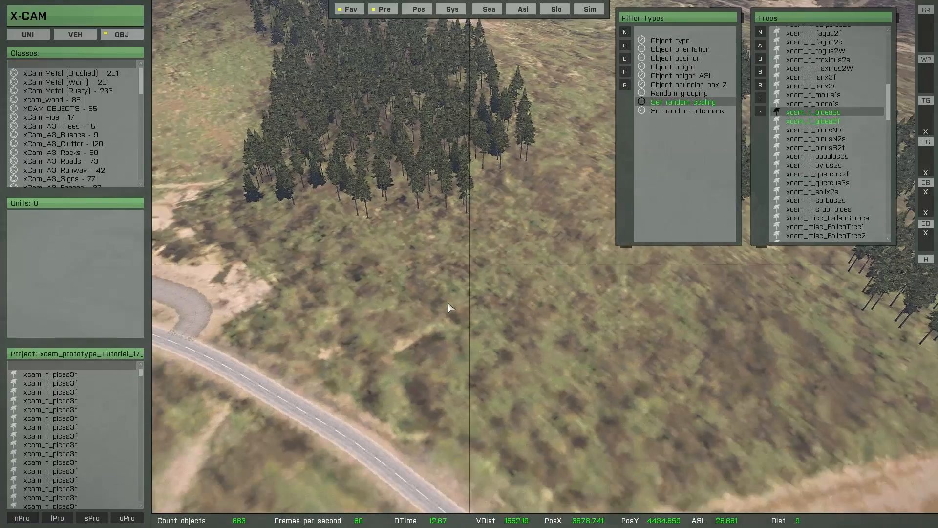
key(t)
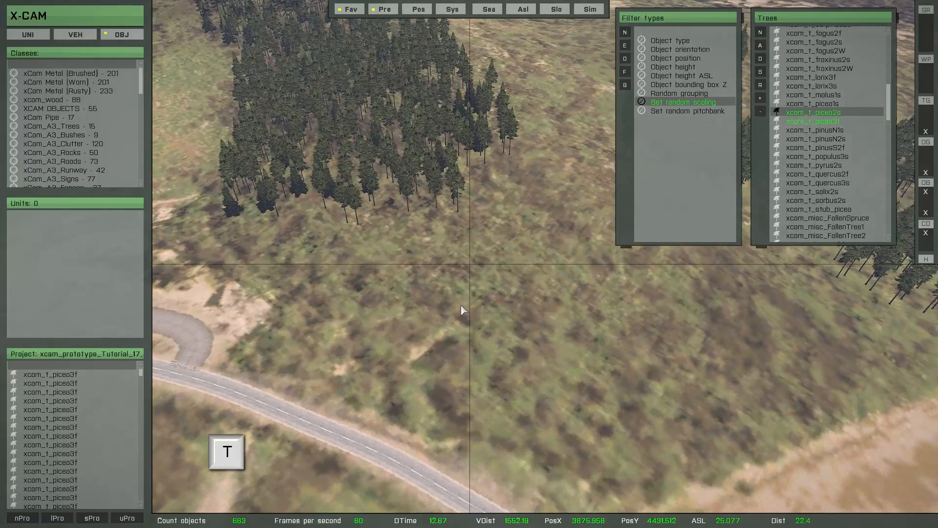
key(w)
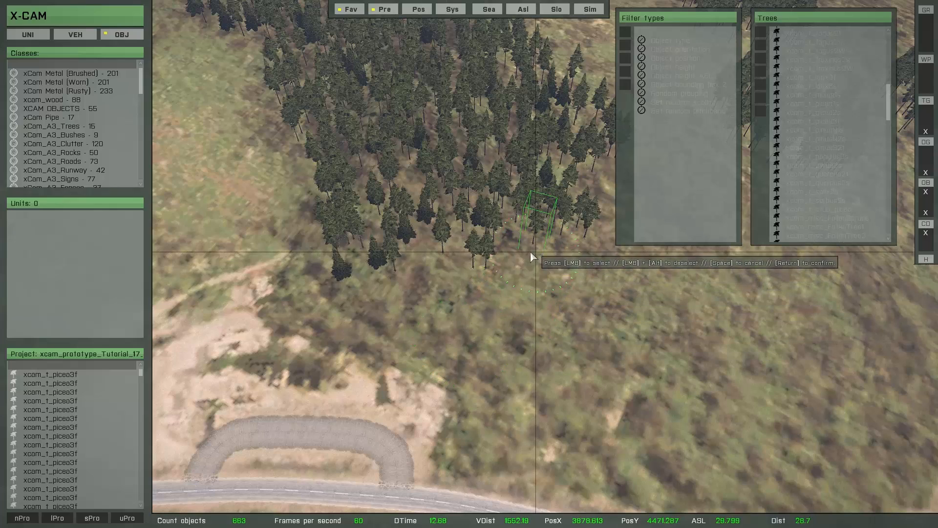
mouse_move(536, 253)
mouse_down()
mouse_move(335, 269)
mouse_move(300, 146)
mouse_move(275, 108)
mouse_up()
key(a)
right_drag(274, 108, 350, 277)
mouse_move(528, 314)
mouse_down()
mouse_move(480, 283)
mouse_move(423, 277)
mouse_move(350, 323)
mouse_up()
key(a)
right_drag(392, 358, 511, 226)
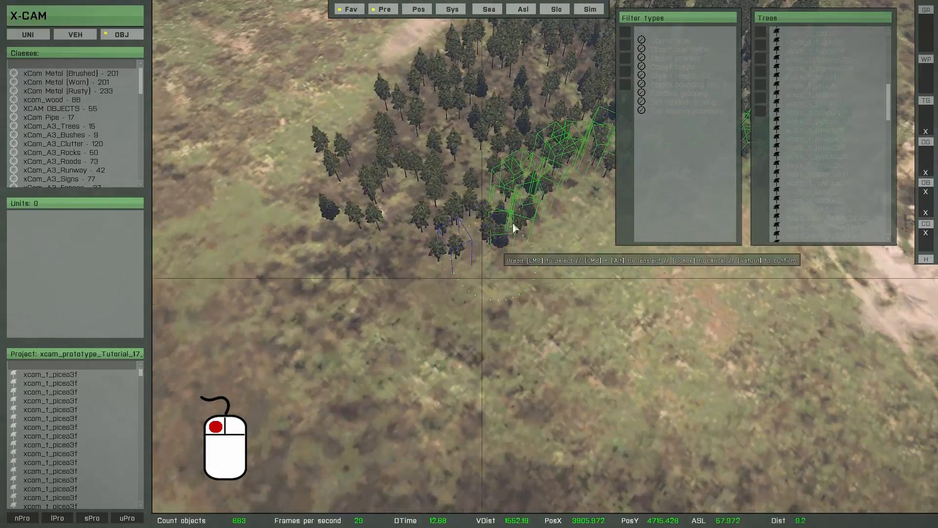
mouse_move(511, 227)
mouse_down()
mouse_move(420, 251)
mouse_move(346, 230)
mouse_move(318, 172)
mouse_move(379, 105)
mouse_move(391, 105)
mouse_move(355, 168)
mouse_move(357, 225)
mouse_up()
key(w)
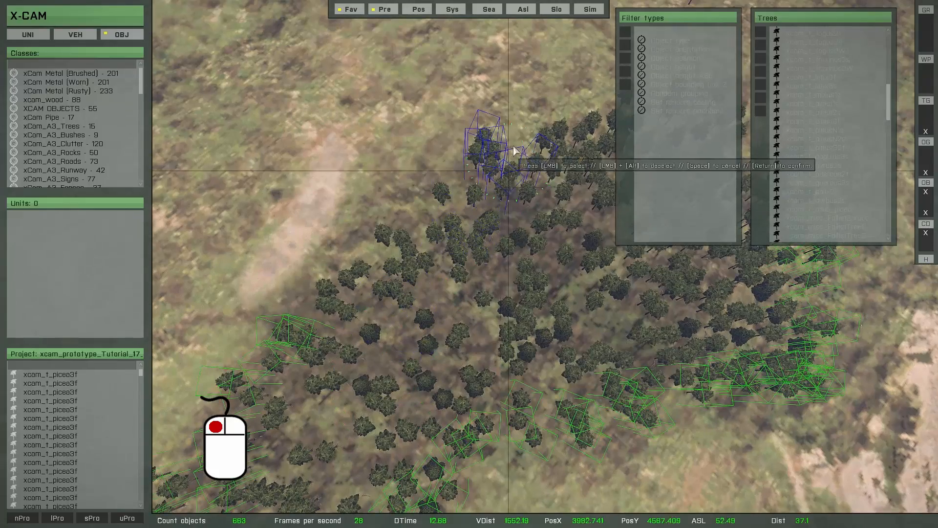
Step: Extend the brush selection along the forest's remaining outer edges back to the corner near the road, and confirm it
mouse_move(512, 150)
mouse_down()
mouse_move(485, 166)
mouse_move(445, 227)
mouse_move(362, 271)
mouse_move(297, 323)
mouse_up()
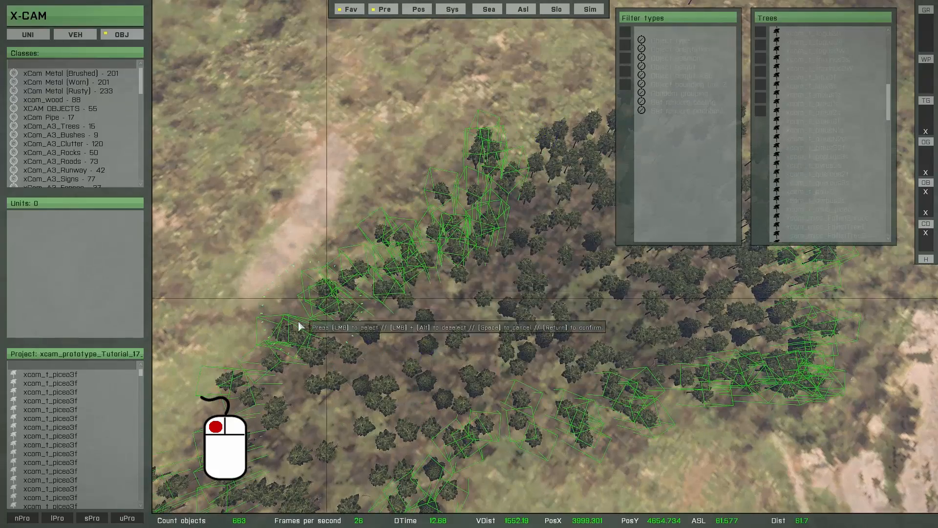
key(w)
key(d)
mouse_move(369, 312)
mouse_down()
mouse_move(325, 319)
mouse_move(483, 229)
mouse_move(576, 235)
mouse_move(622, 272)
mouse_move(638, 320)
mouse_move(603, 297)
mouse_move(562, 293)
mouse_move(595, 319)
mouse_move(570, 341)
mouse_up()
right_drag(570, 341, 500, 190)
mouse_move(500, 190)
mouse_down()
mouse_move(445, 113)
mouse_move(466, 148)
mouse_move(483, 256)
mouse_up()
key(s)
key(a)
mouse_move(509, 305)
mouse_down()
mouse_move(549, 266)
mouse_move(562, 236)
mouse_move(518, 294)
mouse_up()
key(Return)
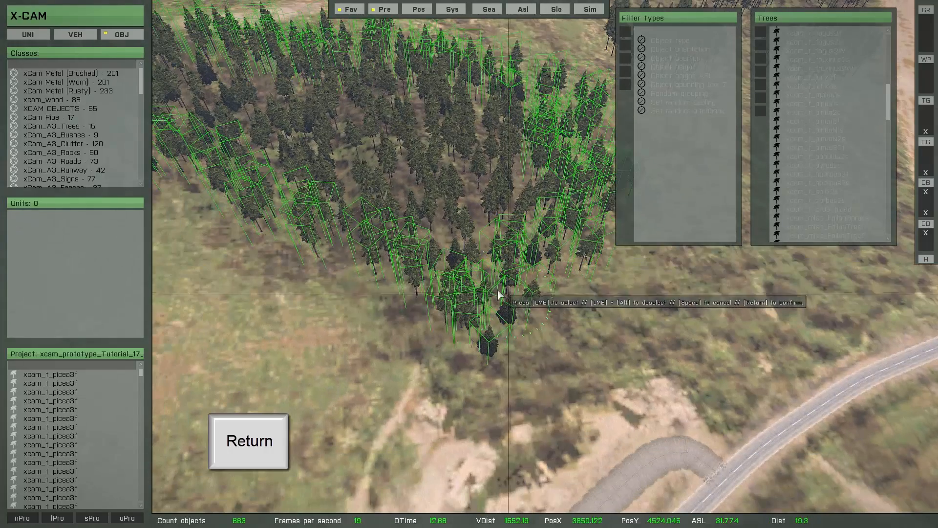
Step: Apply the Set random scaling filter with the range 0.7 to 1 to the selected edge trees and save the project as Tutorial_17
key(d)
right_drag(490, 347, 415, 313)
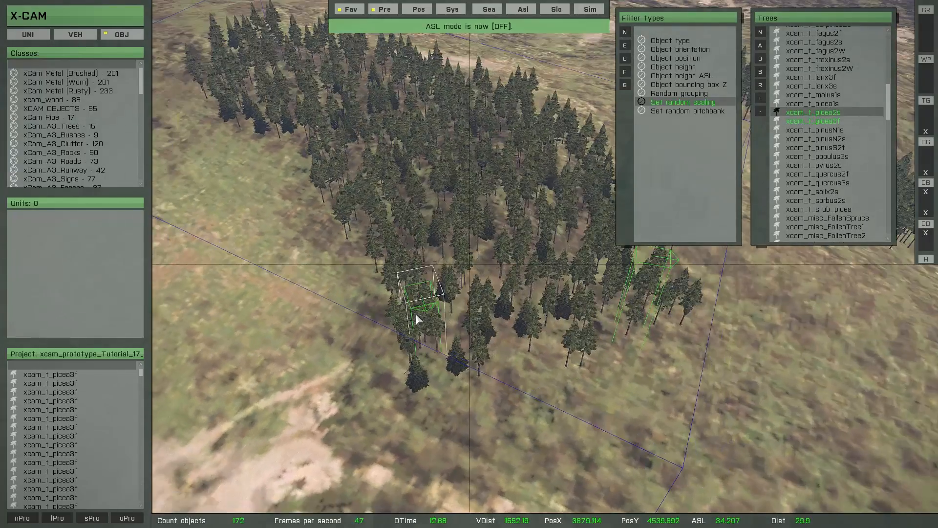
drag(468, 262, 459, 251)
key(e)
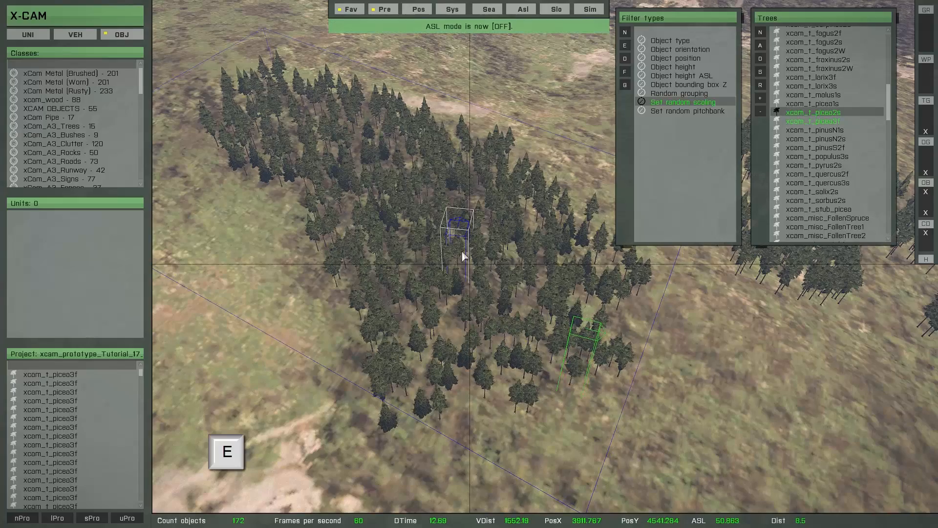
right_drag(448, 288, 421, 271)
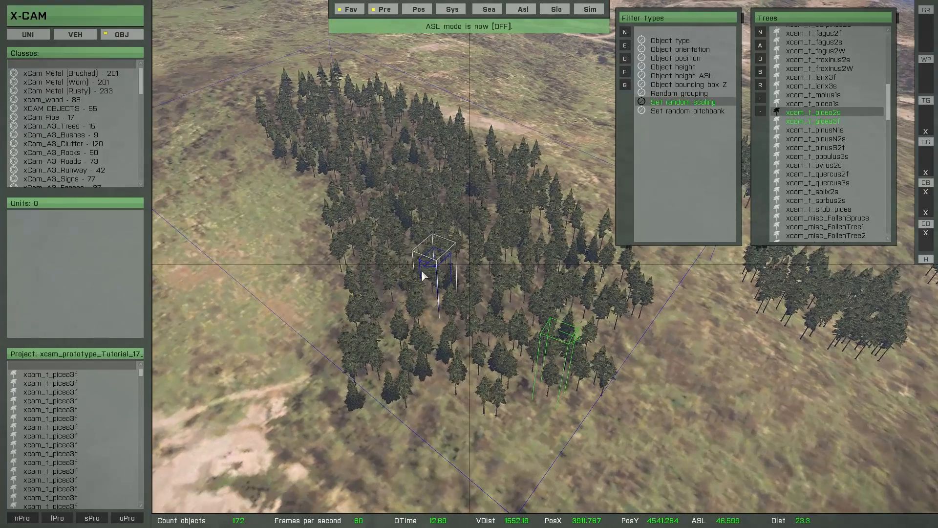
click(669, 104)
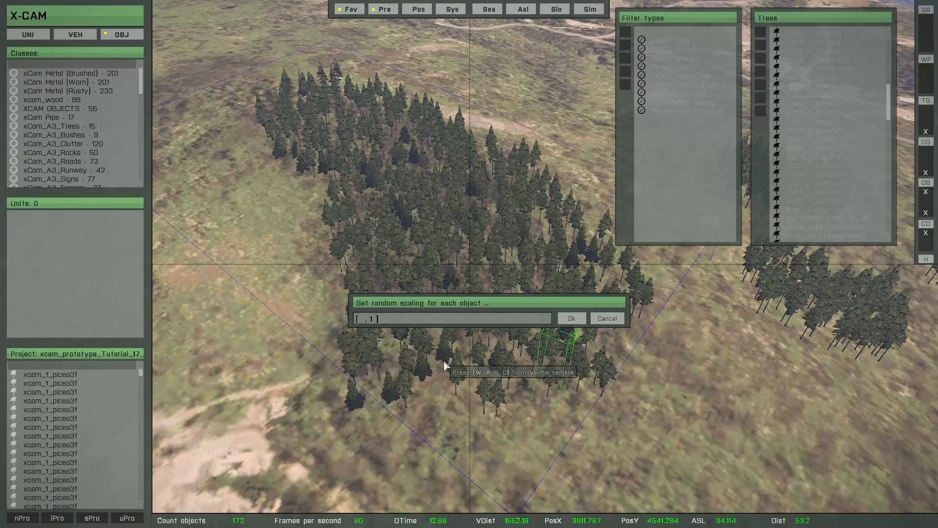
text(.7)
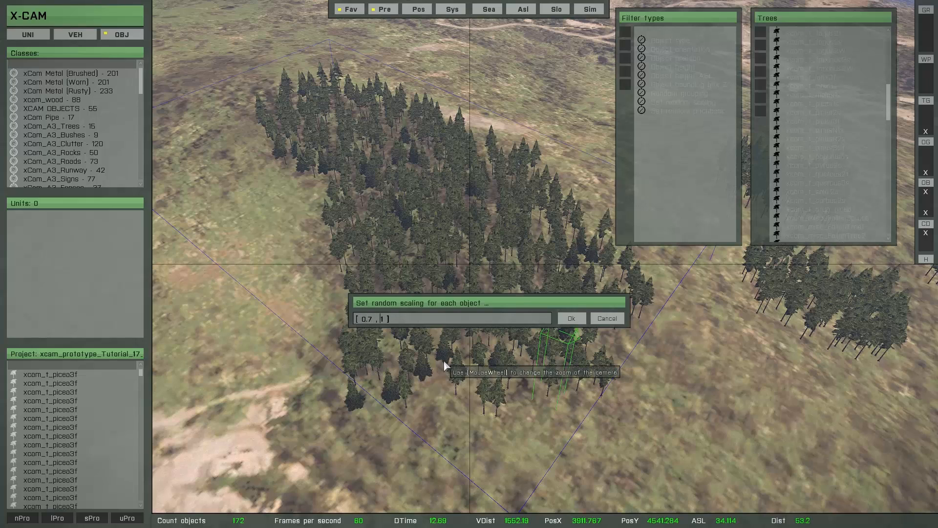
click(571, 319)
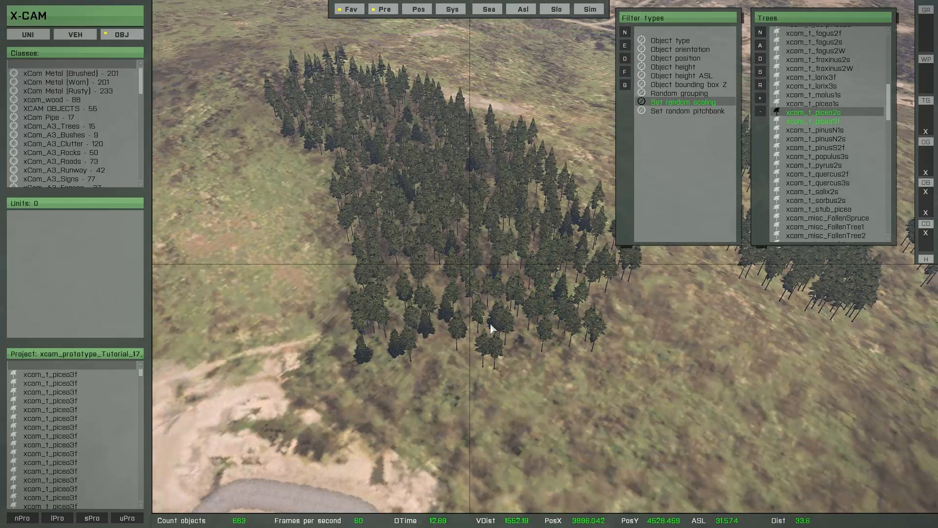
click(98, 517)
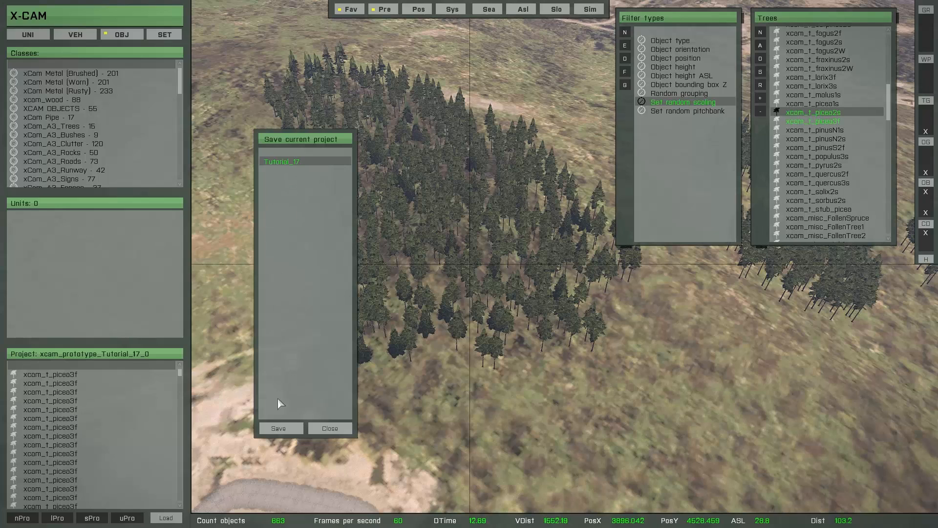
click(277, 429)
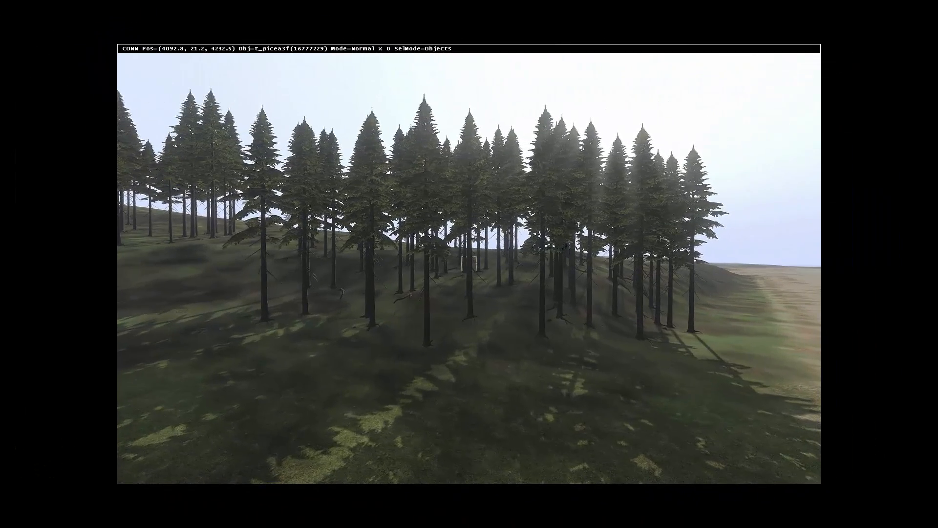
Step: Switch to the terrain viewer and examine the xcam_t_picea3f groups from outside and between the trunks for variation in height and tilt
key(w)
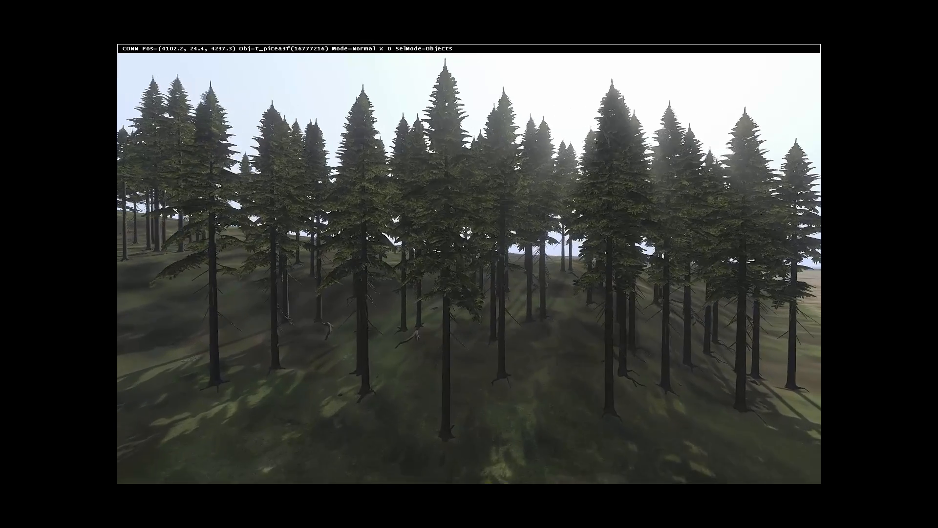
key(s)
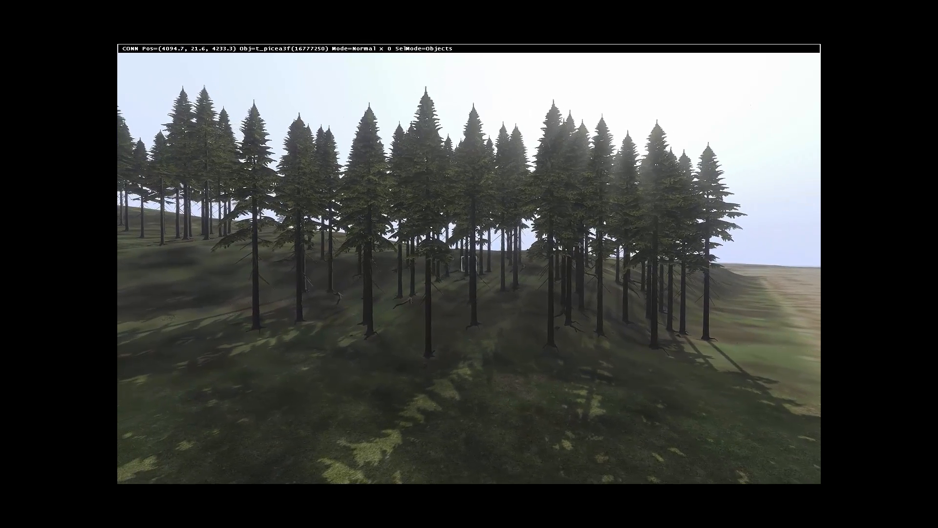
key(w)
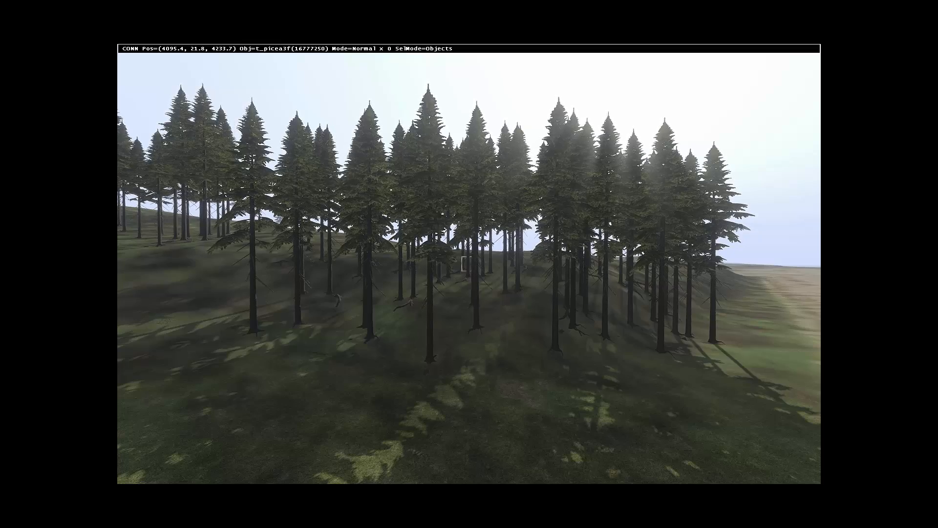
key(s)
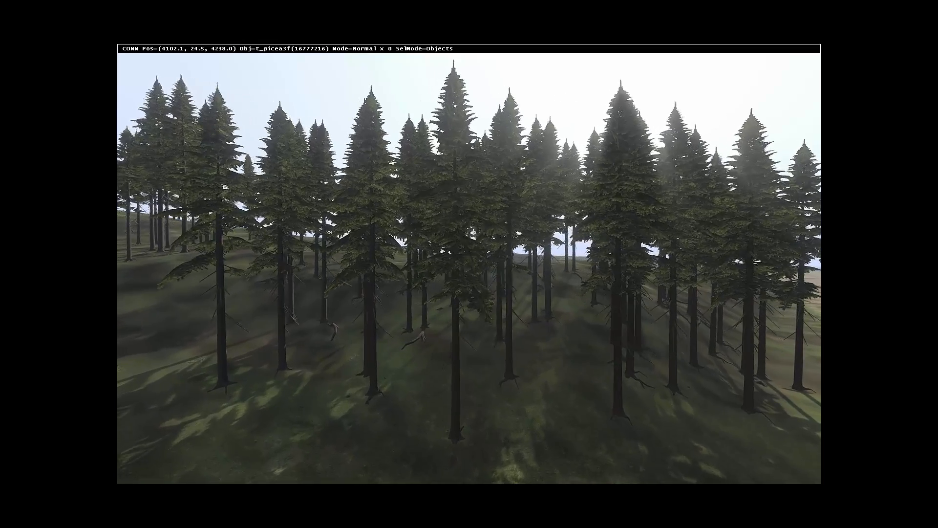
key(w)
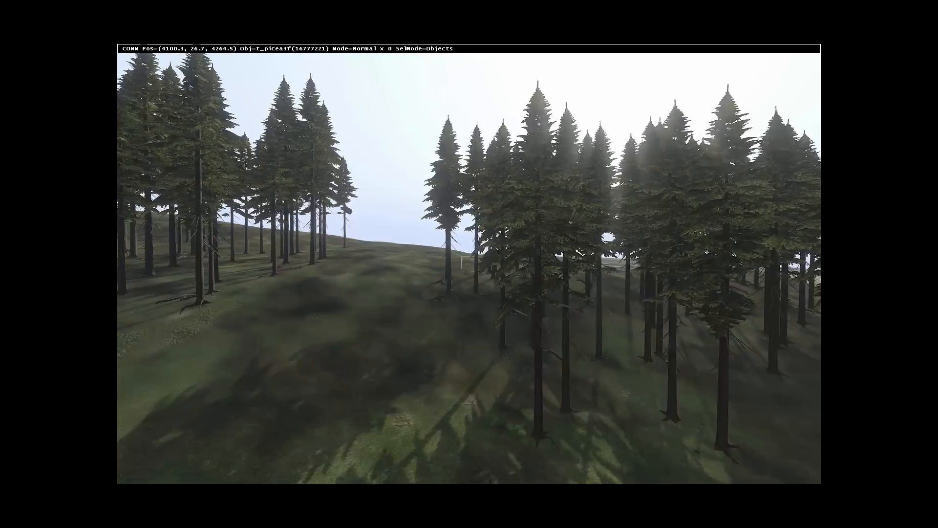
key(w)
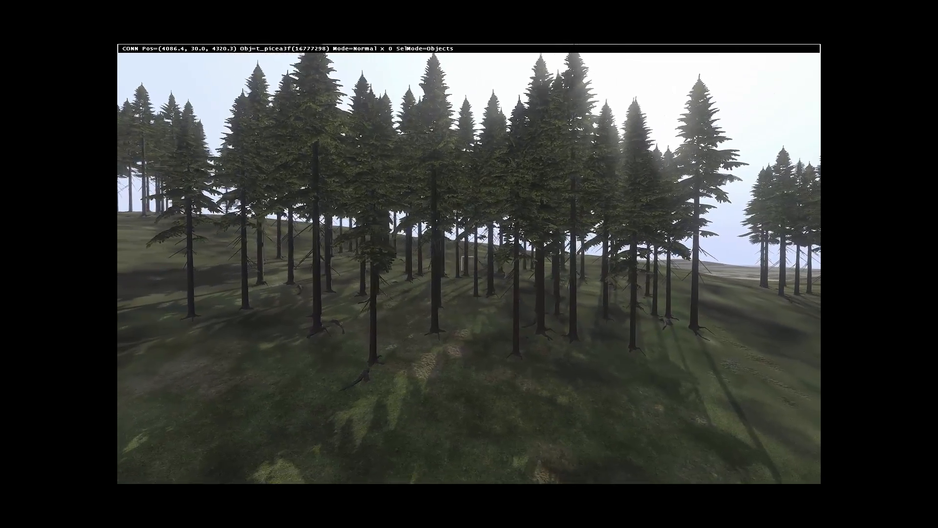
key(w)
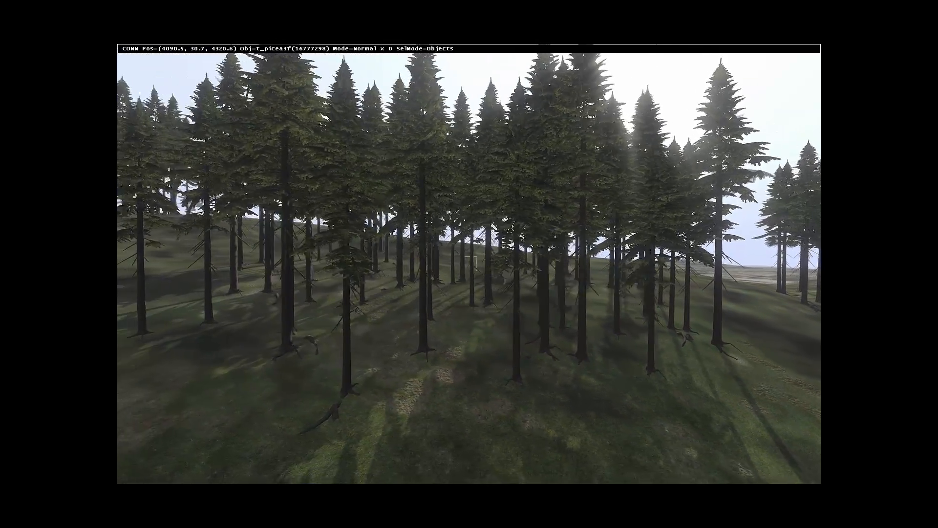
key(w)
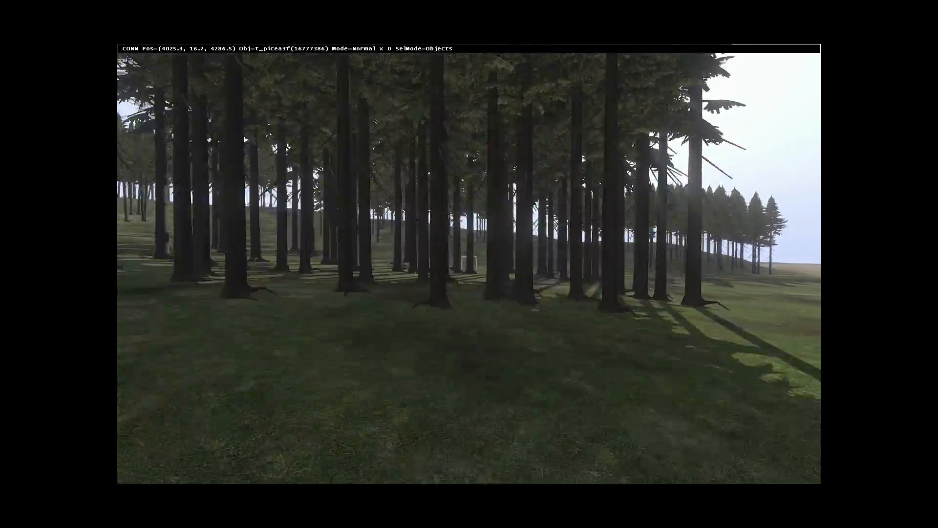
key(s)
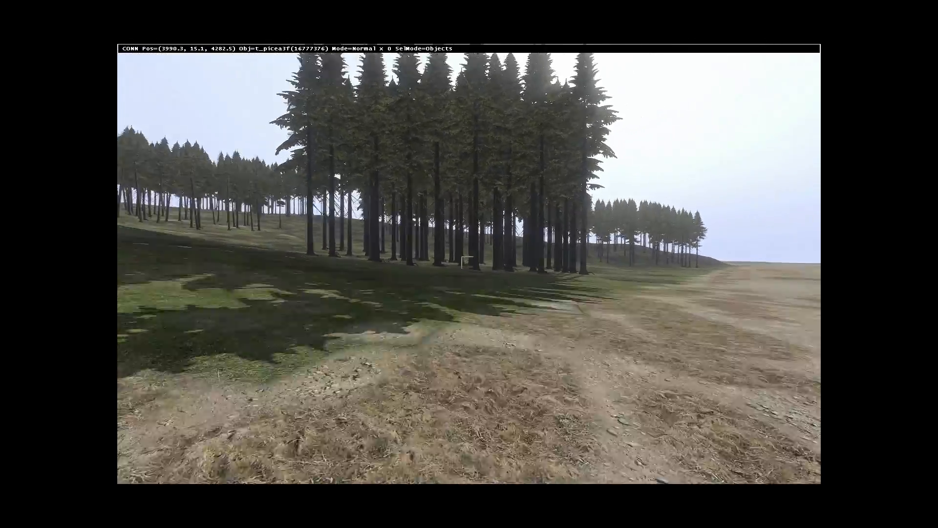
key(w)
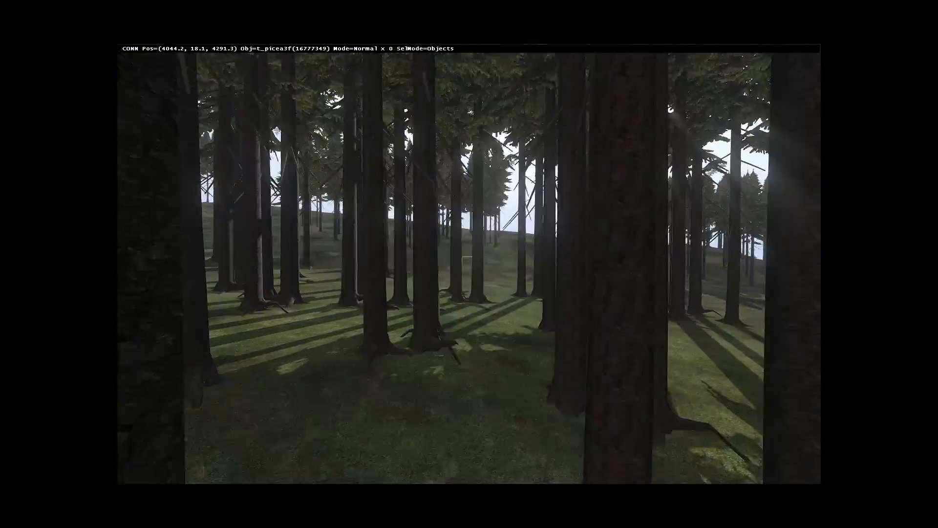
key(d)
key(s)
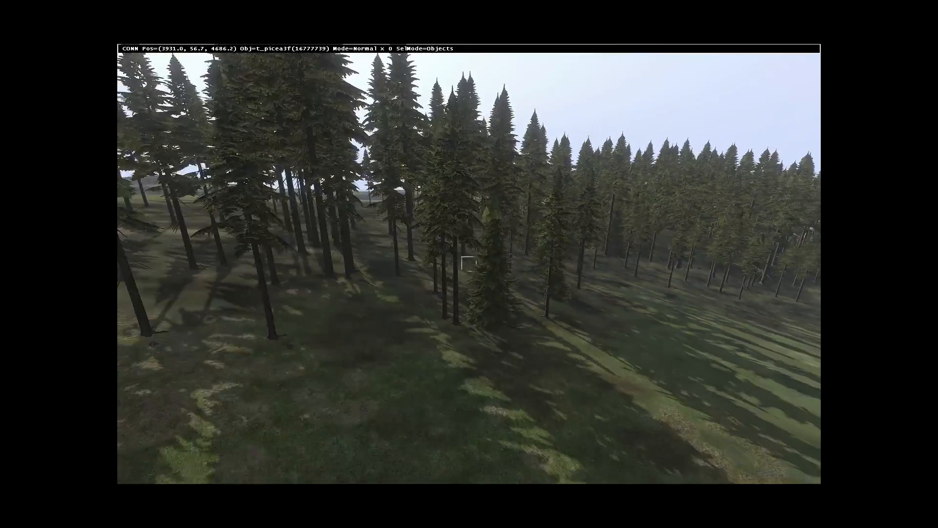
Step: Examine the interior and outer edge of the mixed picea2s and picea3f forest for the transition in tree heights
key(w)
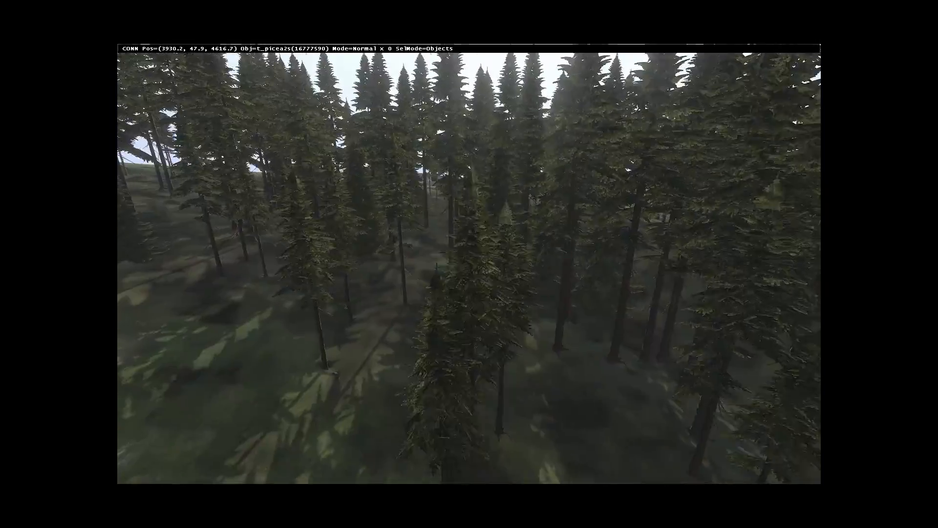
key(d)
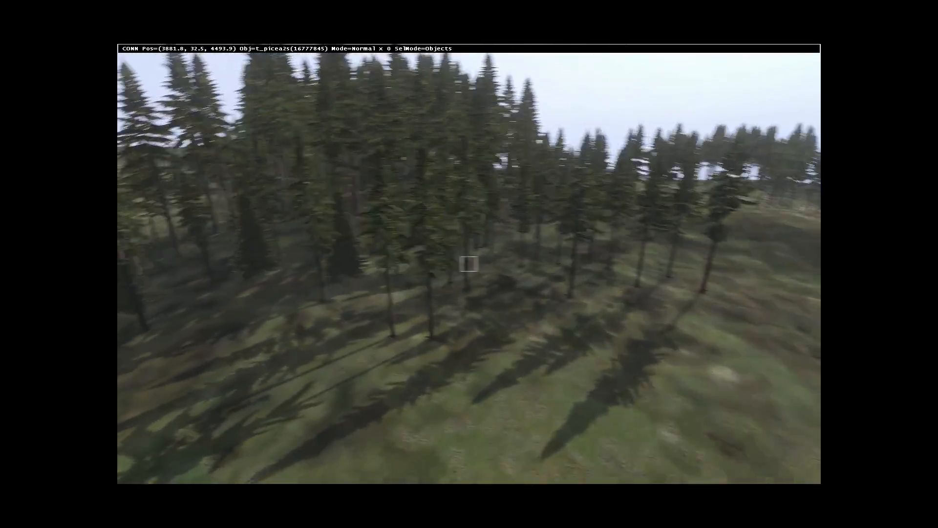
key(d)
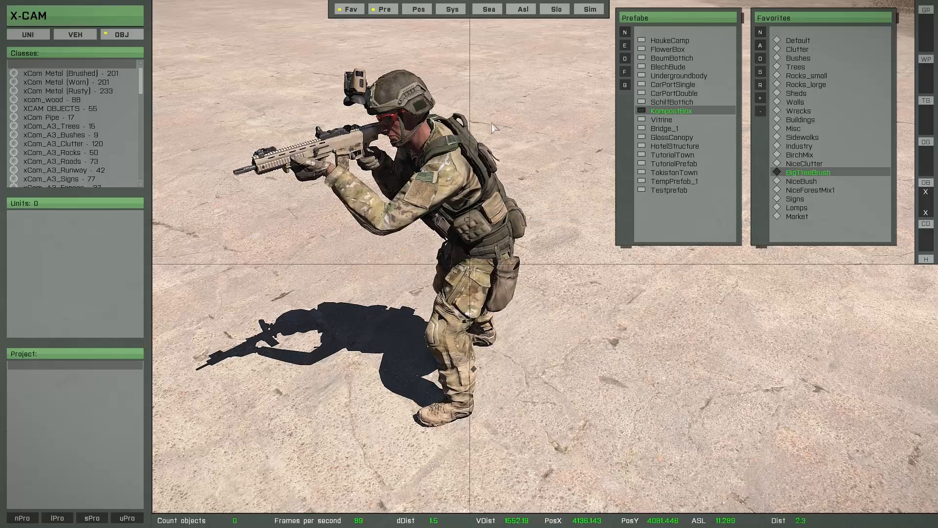
Step: Return to X-Cam, show the position window, switch it from object info to the Positions list and store the current camera position
click(426, 13)
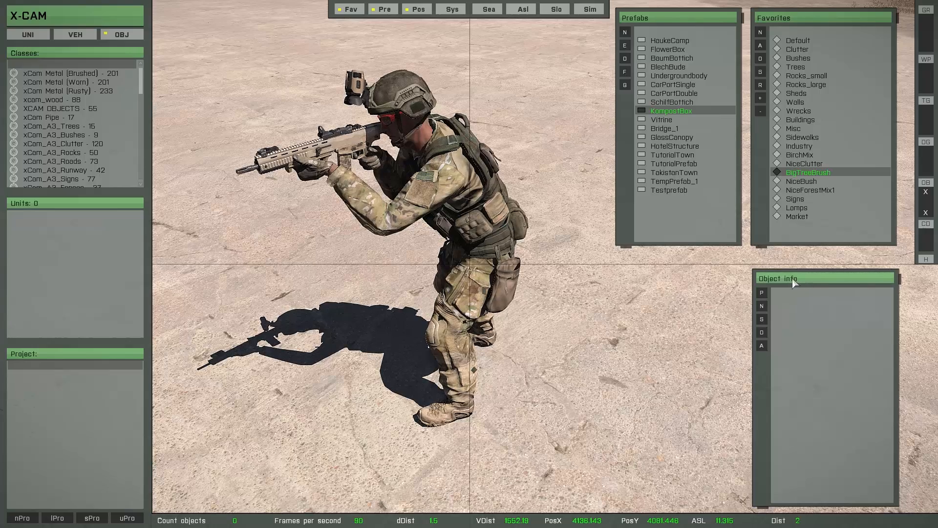
click(762, 293)
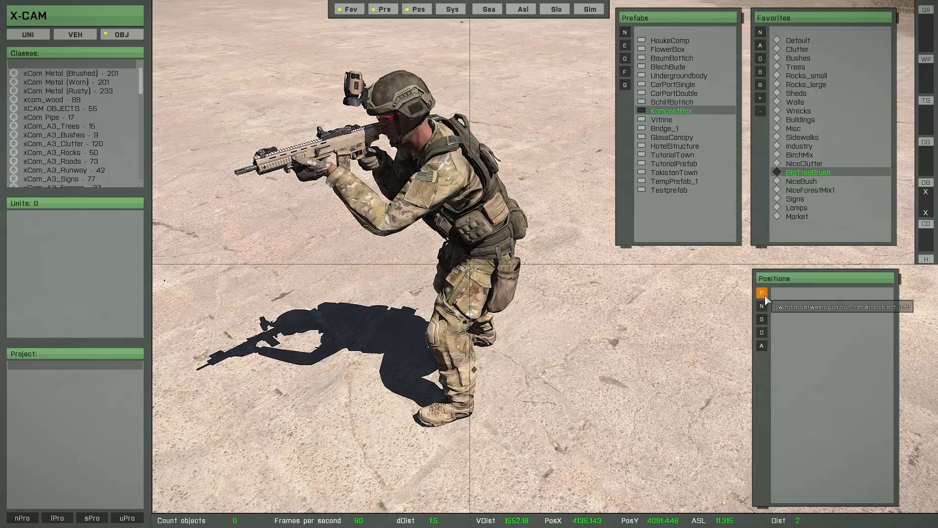
click(765, 296)
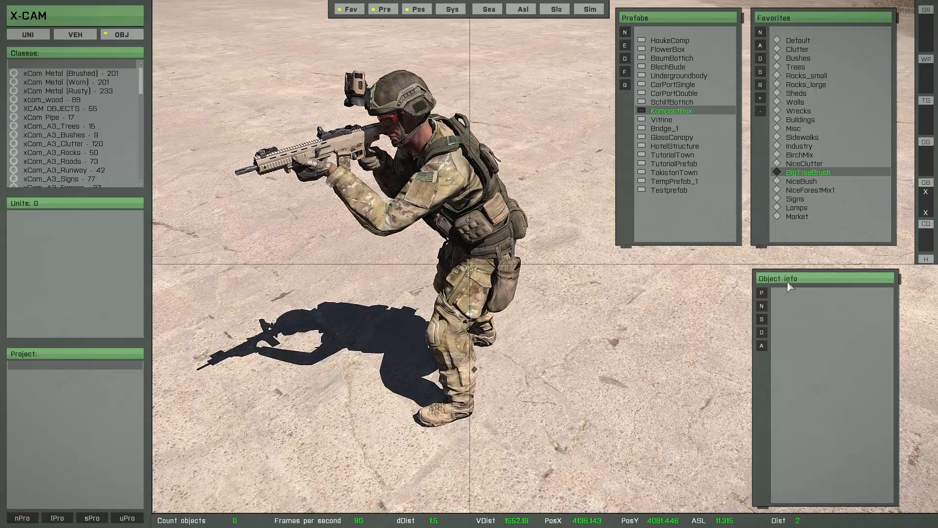
click(765, 296)
click(764, 296)
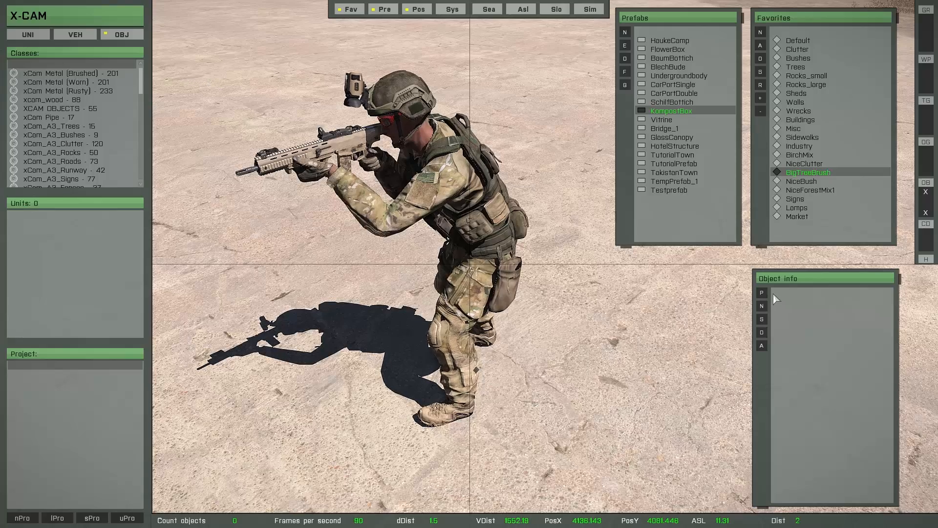
click(764, 295)
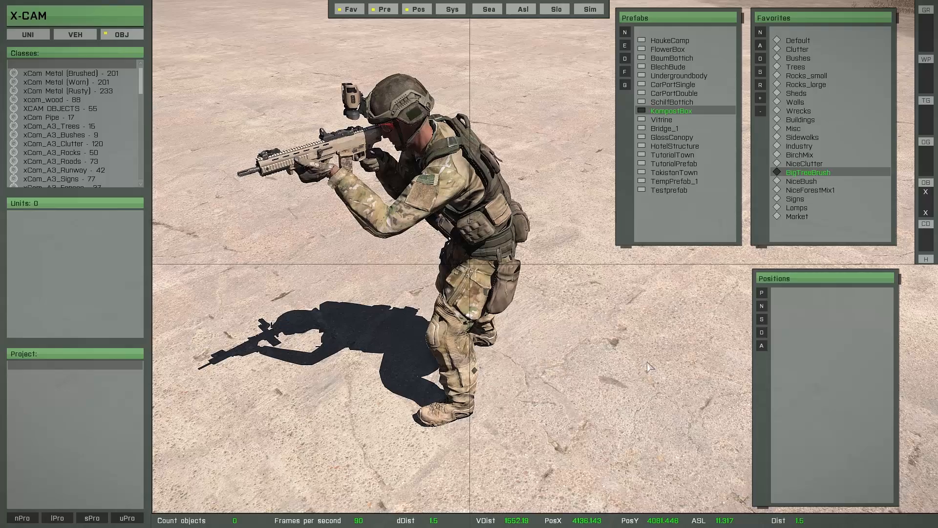
click(761, 306)
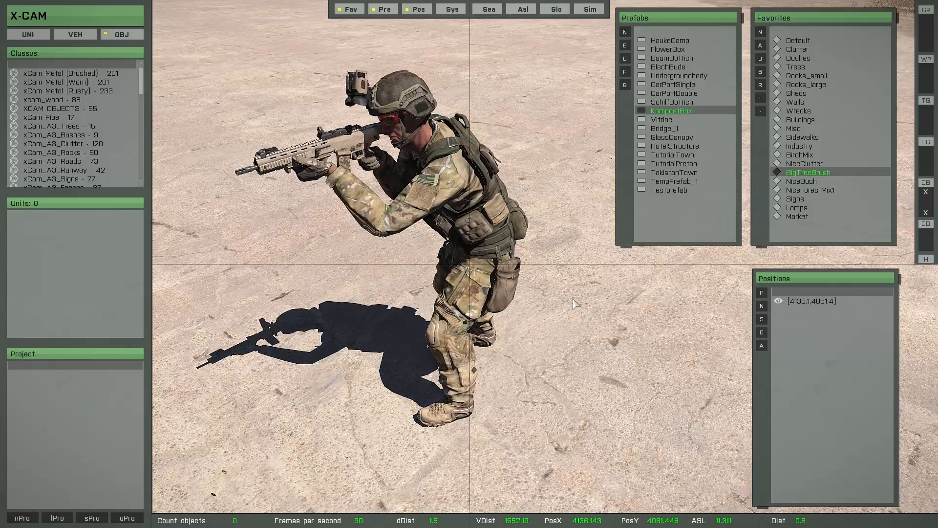
Step: Fly the camera away from the soldier over the roadside airfield ground and load the saved project Tutorial_17
key(w)
key(s)
right_drag(575, 304, 436, 278)
key(w)
key(w)
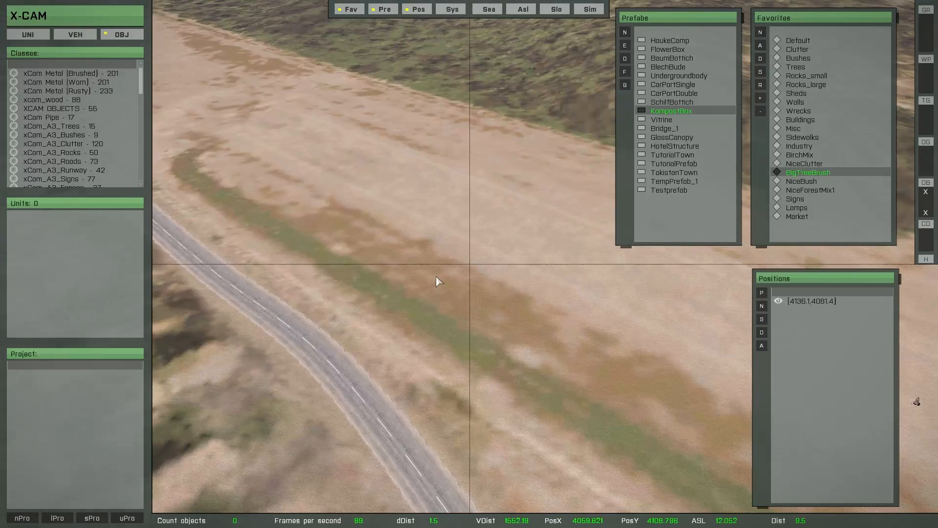
mouse_move(130, 37)
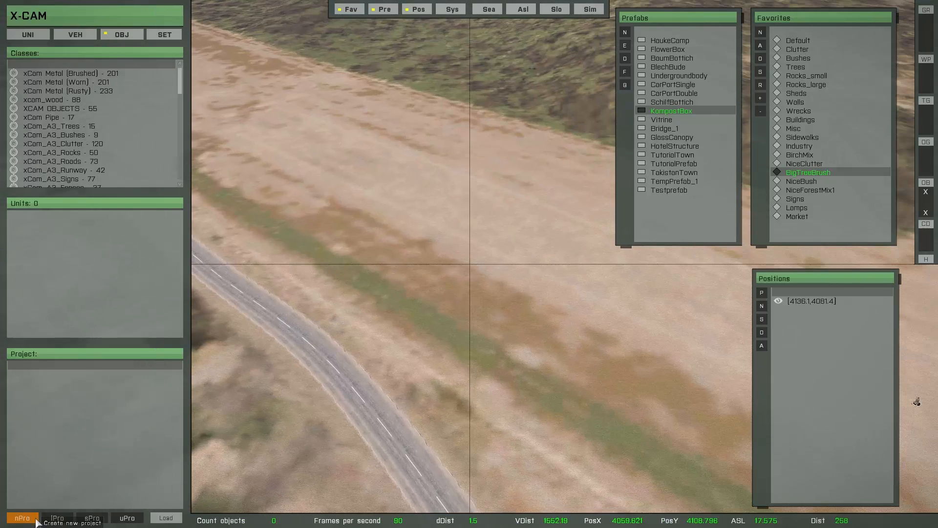
click(58, 518)
click(281, 162)
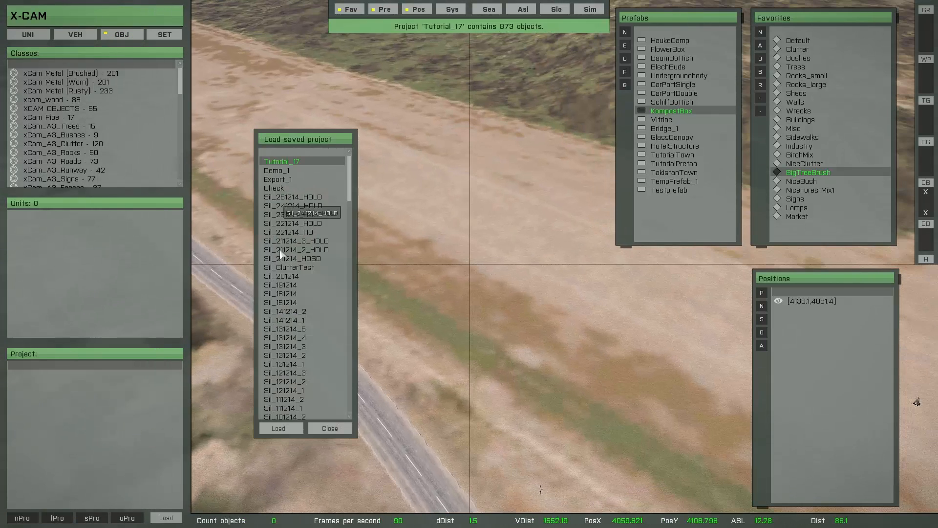
click(281, 429)
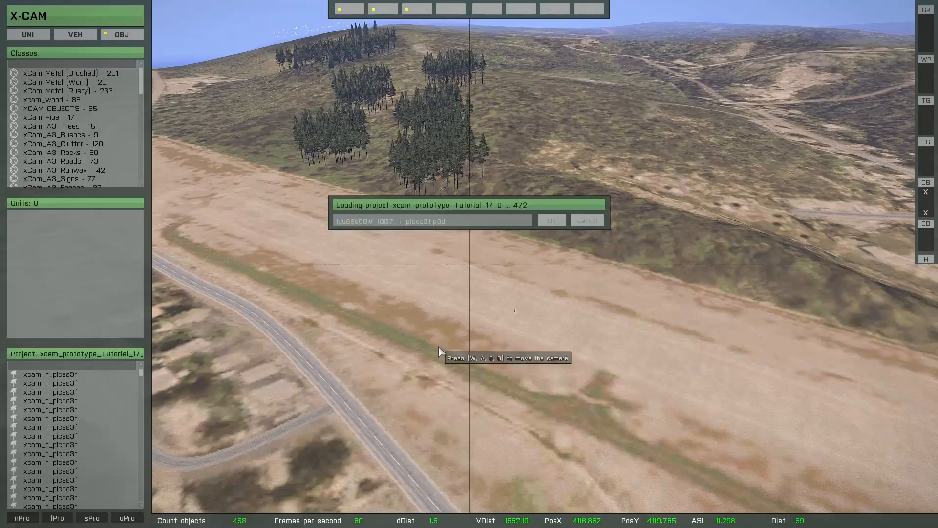
Step: Fly past the spruce groups to the inner corner of the brown-walled box with dark stone ground and store a new camera position there
key(w)
key(a)
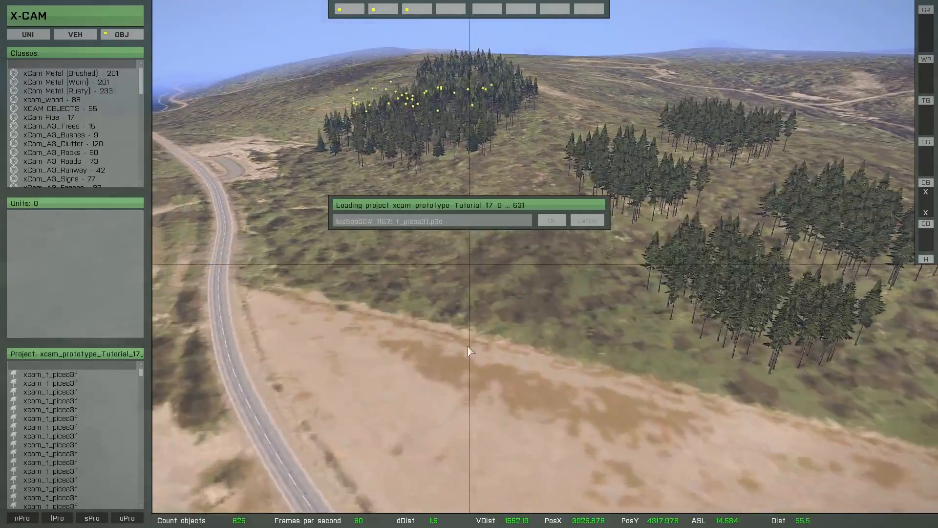
right_drag(468, 347, 455, 374)
key(w)
key(d)
key(w)
key(d)
key(w)
key(d)
key(w)
key(w)
key(d)
key(a)
click(761, 307)
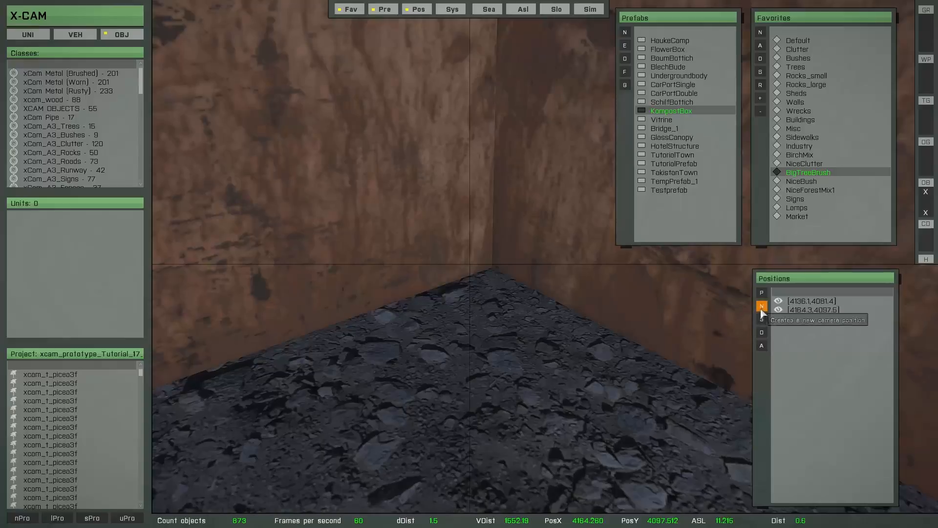
Step: Store a new camera position looking straight down on the walled military camp with the camouflage nets
key(s)
key(w)
right_drag(551, 374, 643, 422)
key(w)
key(s)
key(w)
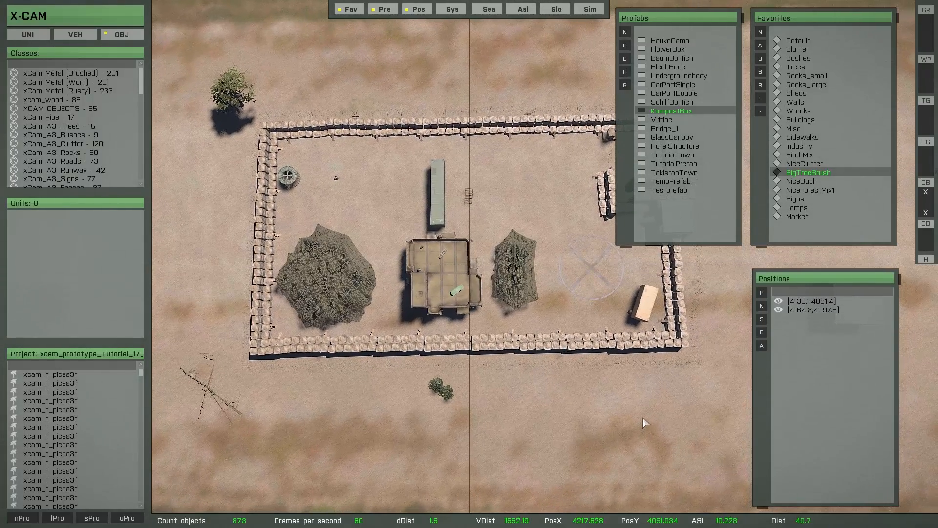
click(761, 307)
Step: Fly away from the camp and recall the stored soldier, box corner and camp positions in turn, returning to the soldier view
key(d)
key(w)
right_drag(711, 380, 730, 339)
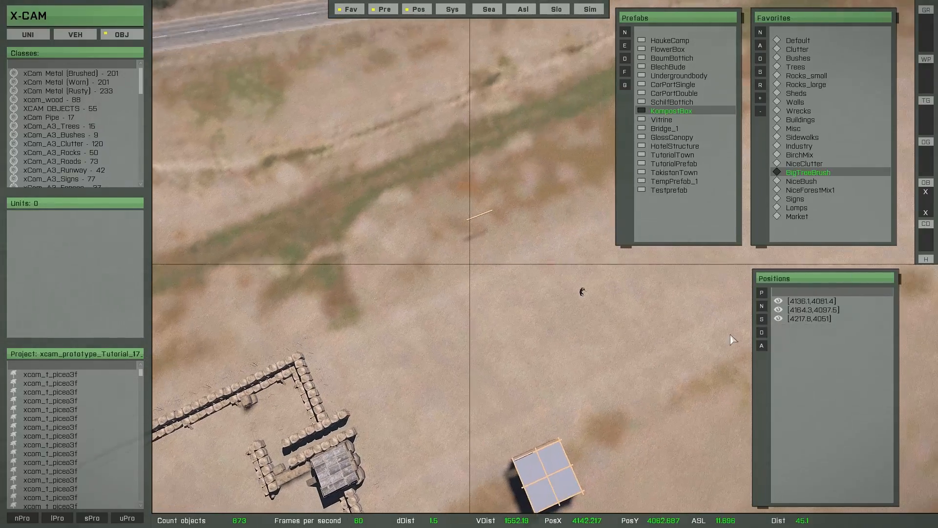
click(798, 302)
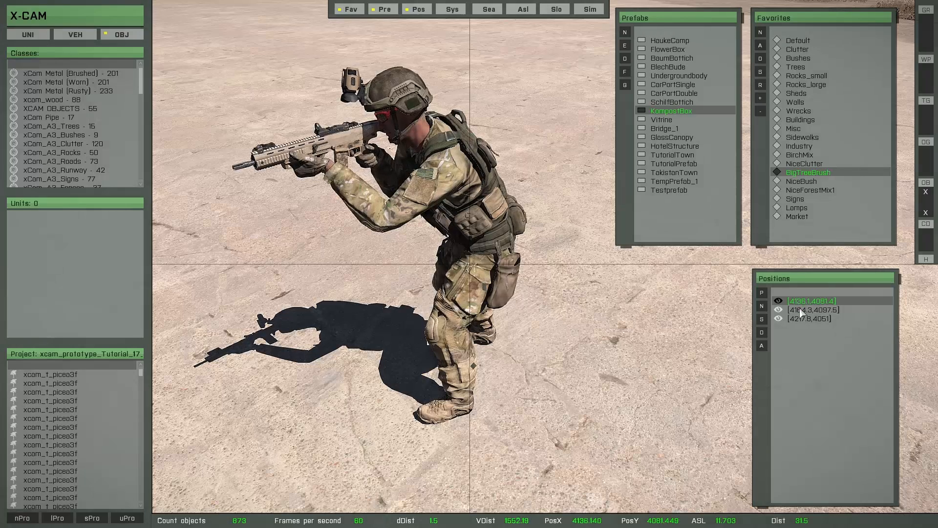
click(802, 310)
click(800, 319)
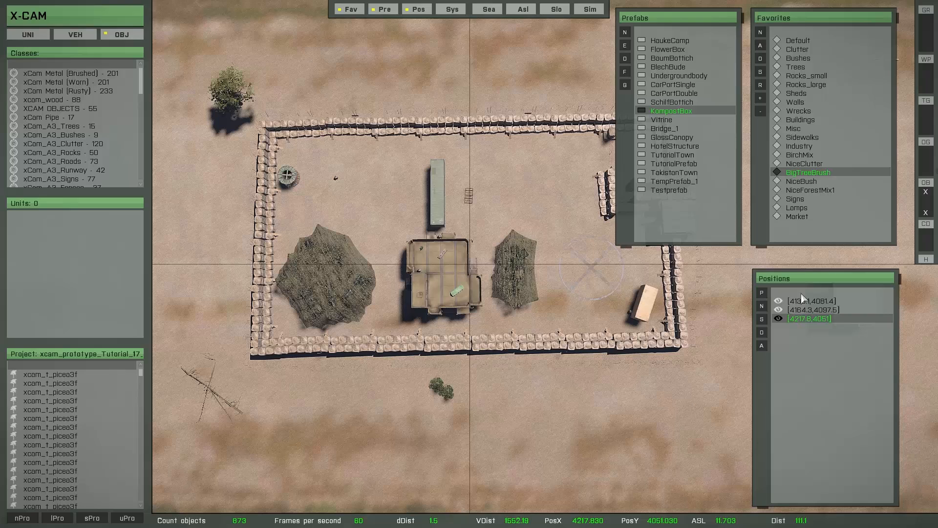
click(807, 299)
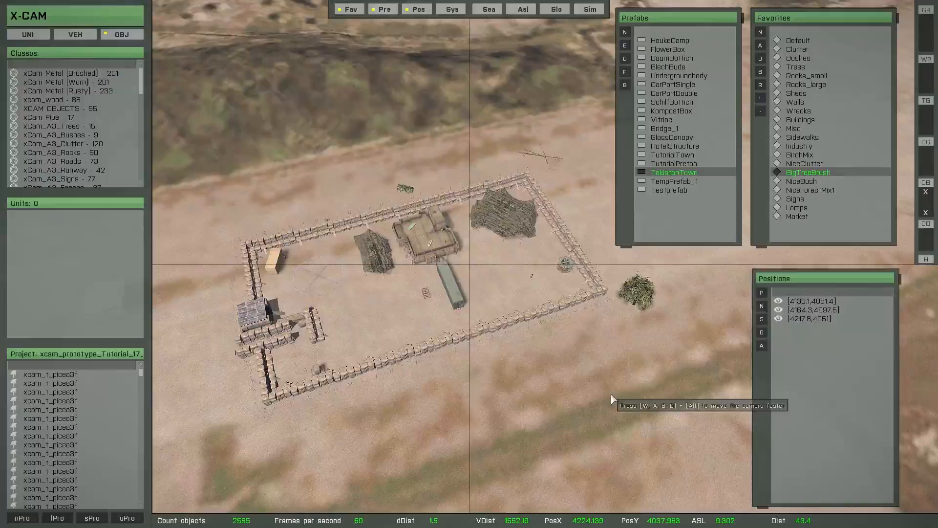
Step: Fly into the spruce forest and store a new camera position between the trunks facing the grassy slope
right_drag(611, 394, 512, 226)
key(w)
key(w)
key(w)
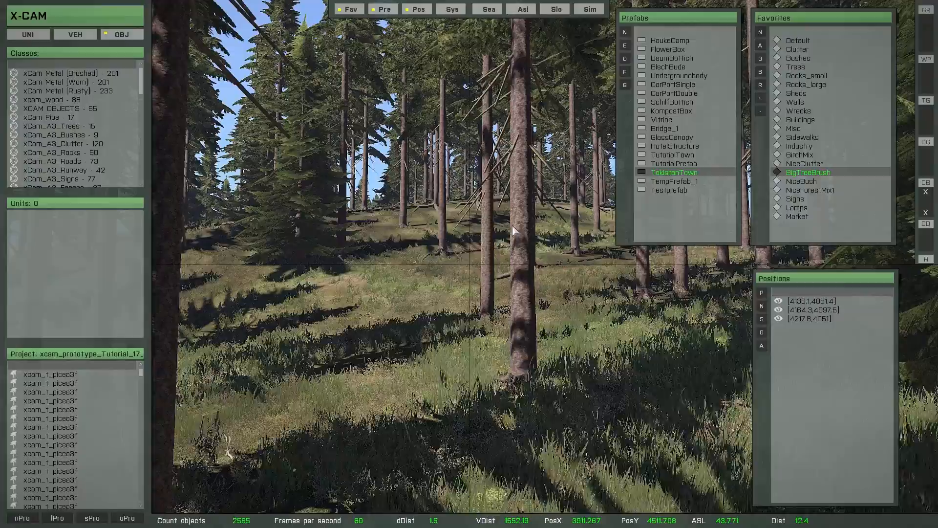
click(761, 306)
Step: Fly to the base with the white dome and store a new camera position overlooking the grey building and concrete barriers
key(w)
right_drag(549, 310, 757, 351)
key(w)
key(w)
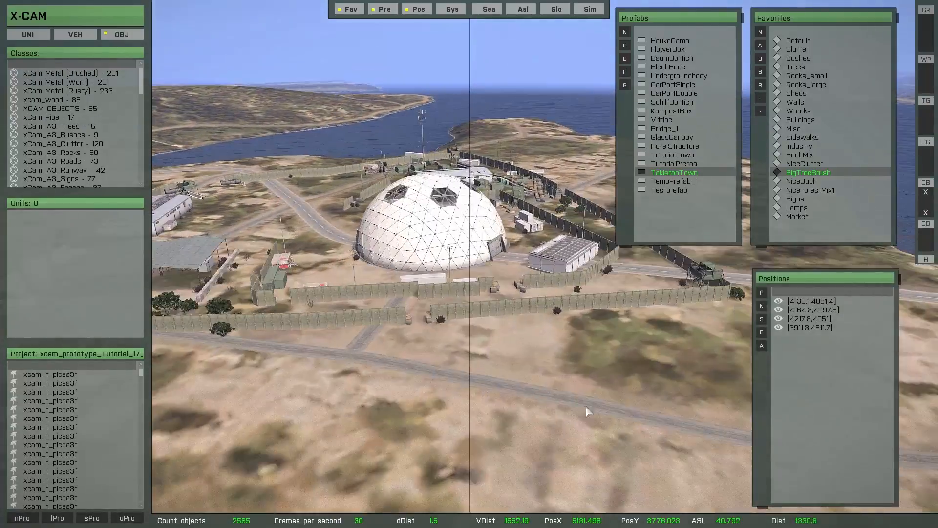
key(w)
right_drag(586, 407, 447, 299)
key(d)
key(w)
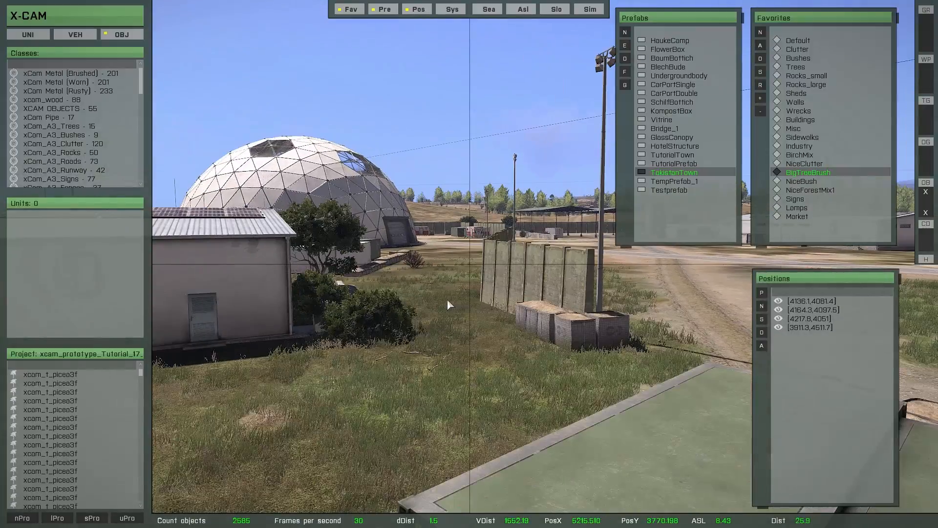
click(761, 306)
Step: Fly to the mud-brick village and store a new camera position facing the two-storey stone house and the minaret
key(q)
right_drag(566, 341, 666, 315)
key(w)
key(w)
key(w)
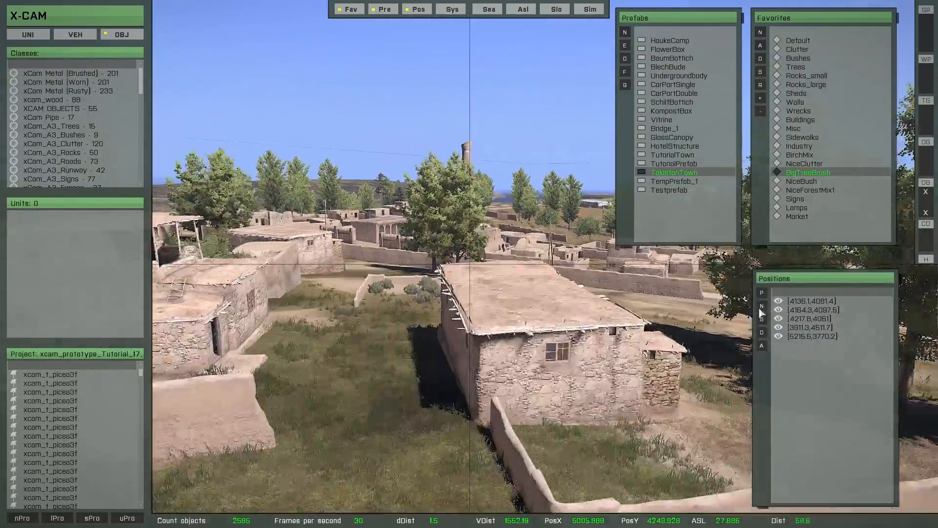
key(a)
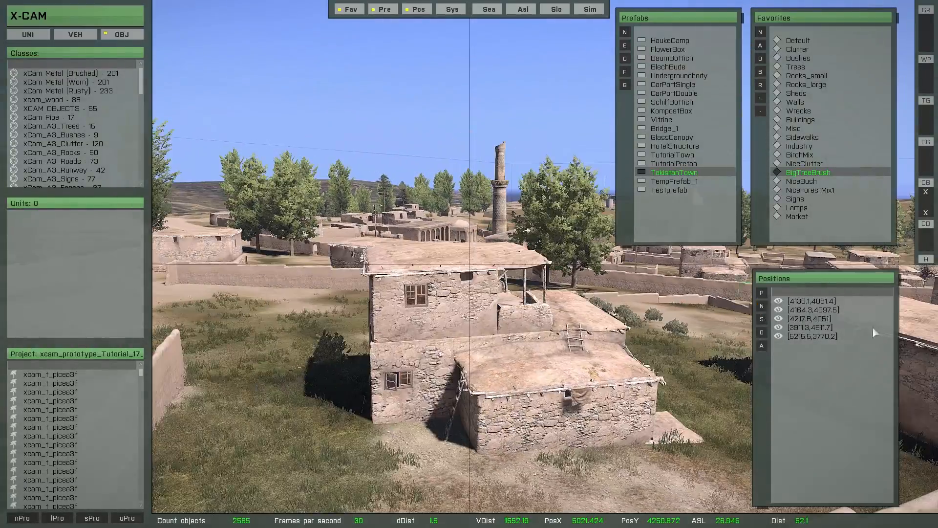
click(763, 307)
Step: Fly away from the village, recall the forest position, and hide the interface to view the scene before showing it again
key(q)
right_drag(559, 333, 749, 381)
key(w)
click(797, 327)
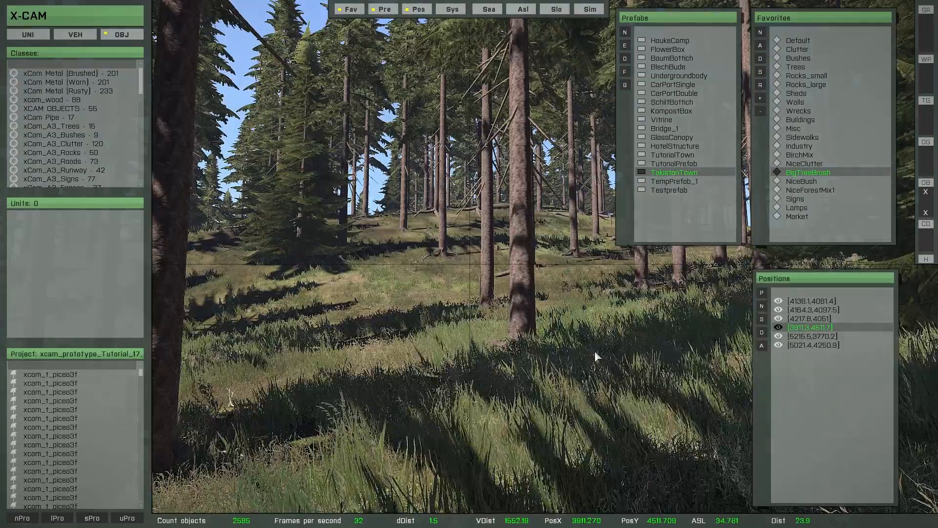
key(v)
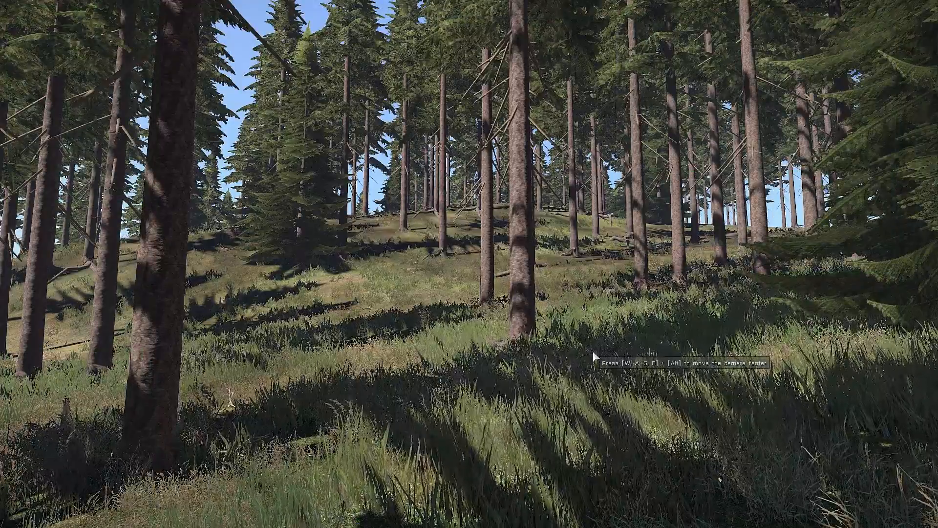
key(v)
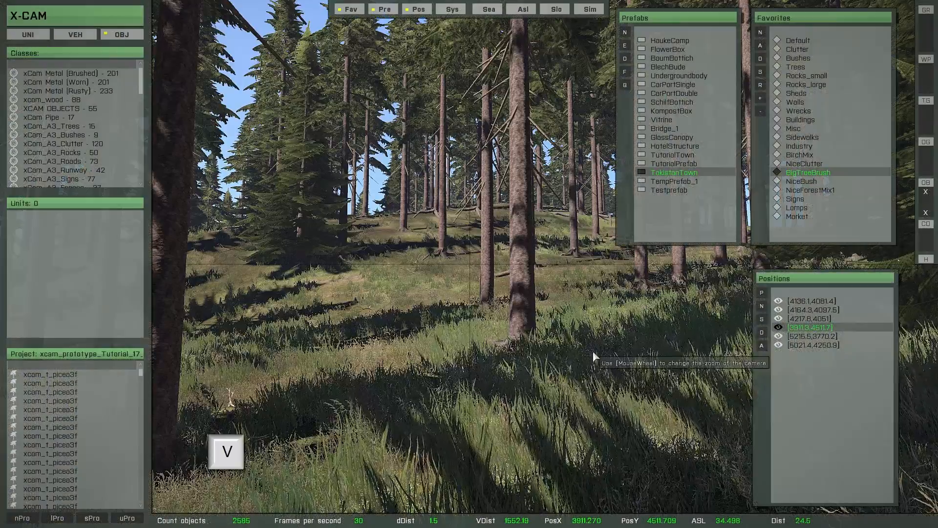
Step: Recall the dome base and village positions in turn, viewing each scene with the interface hidden and restoring it
click(794, 338)
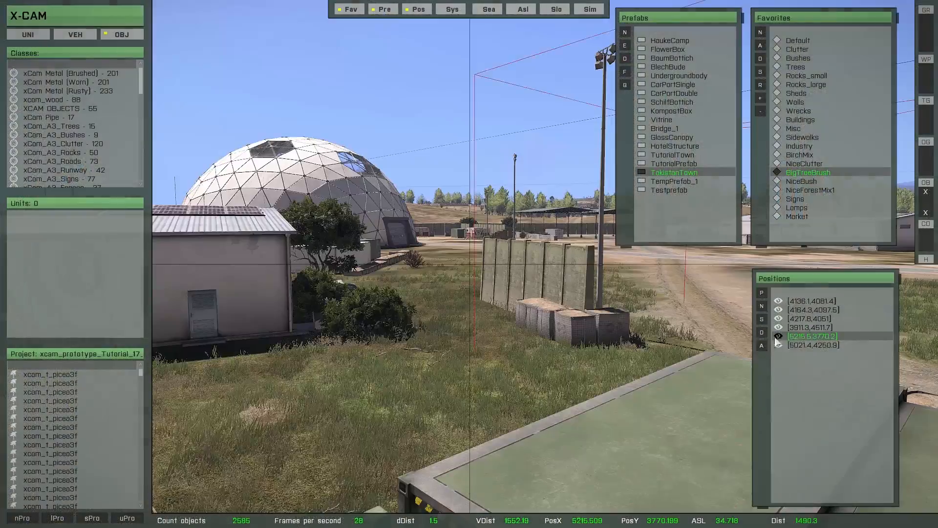
key(v)
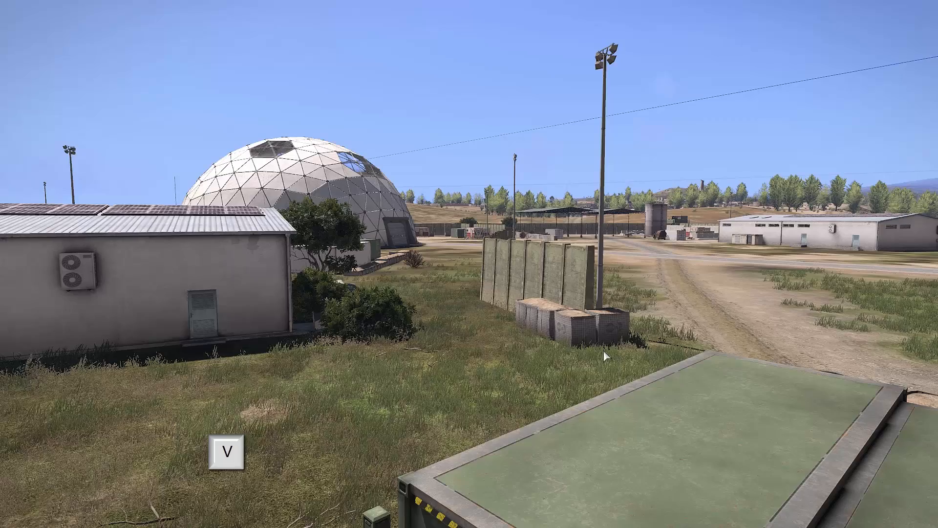
key(v)
click(796, 345)
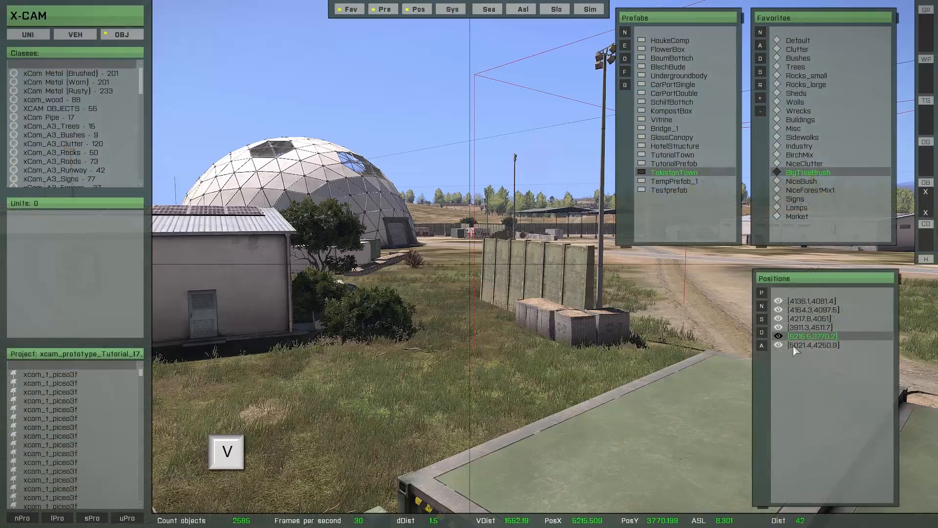
key(v)
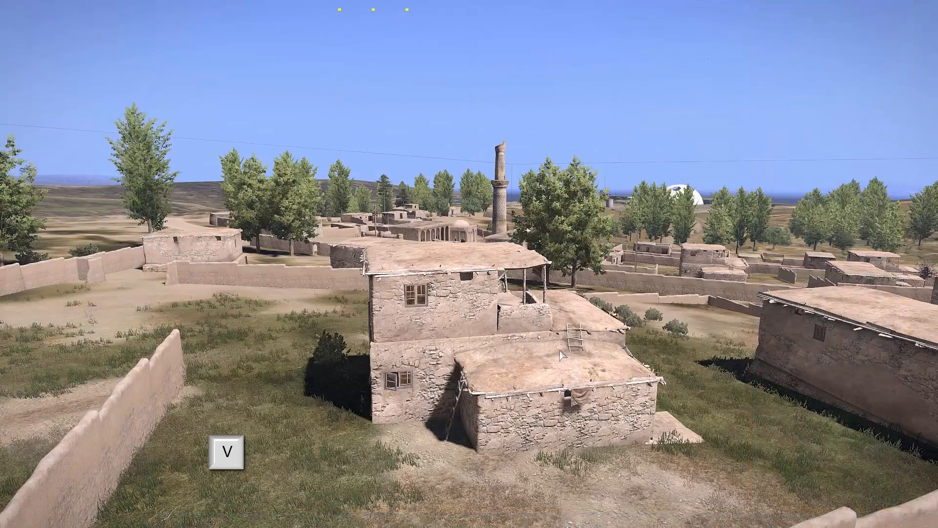
key(v)
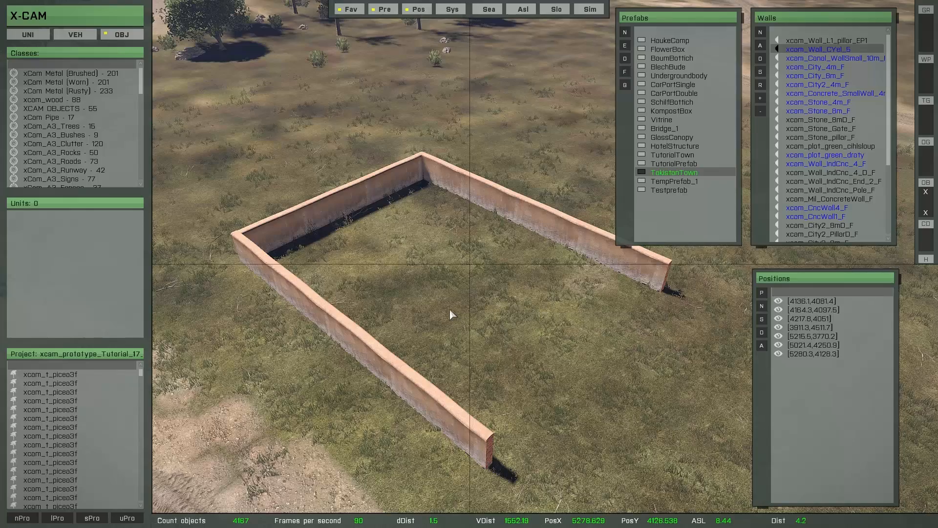
Step: Reframe the view on the U-shaped low wall in the grass and store a new camera position there
key(a)
right_drag(449, 309, 480, 313)
key(w)
key(d)
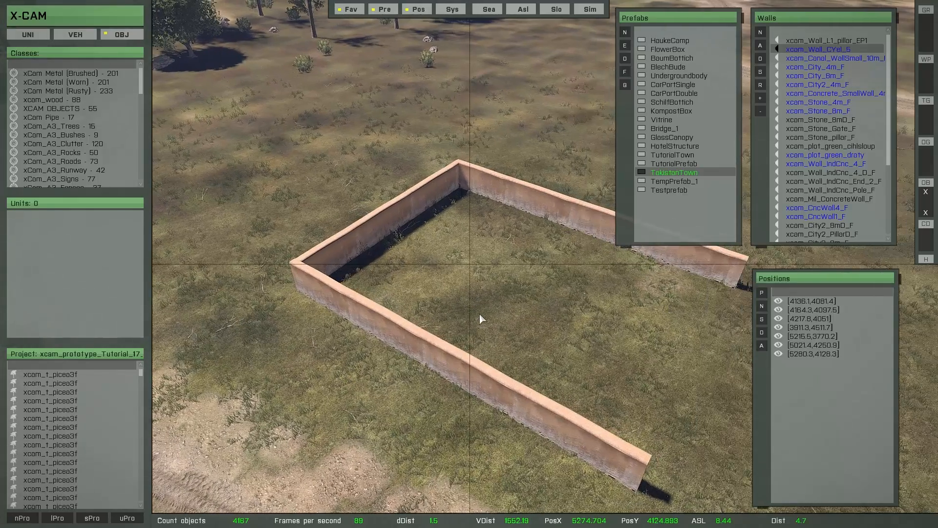
click(762, 306)
Step: Use the X-Cam Map with the setpos Camera action to move the camera to the museum on the coast north of Secret Island
key(m)
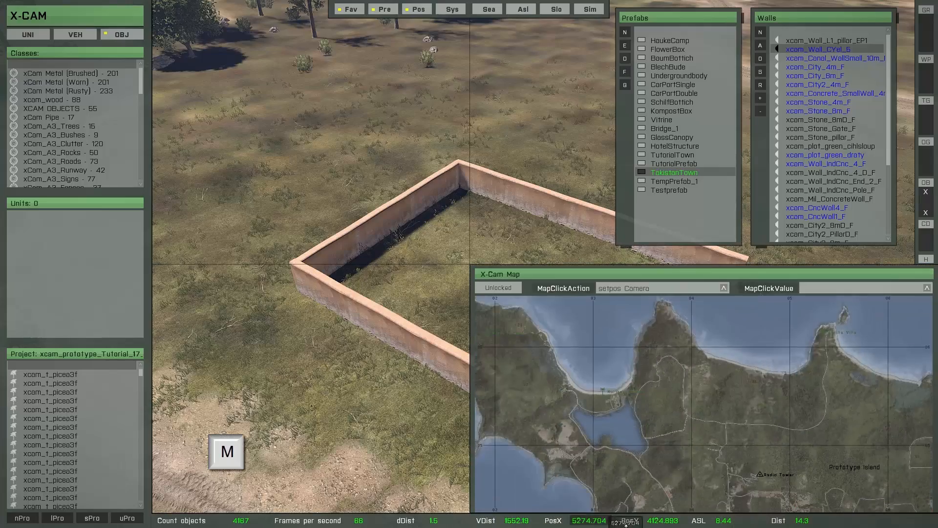
right_drag(782, 459, 661, 366)
right_drag(737, 416, 697, 389)
scroll(708, 391, up, 2)
scroll(708, 391, up, 4)
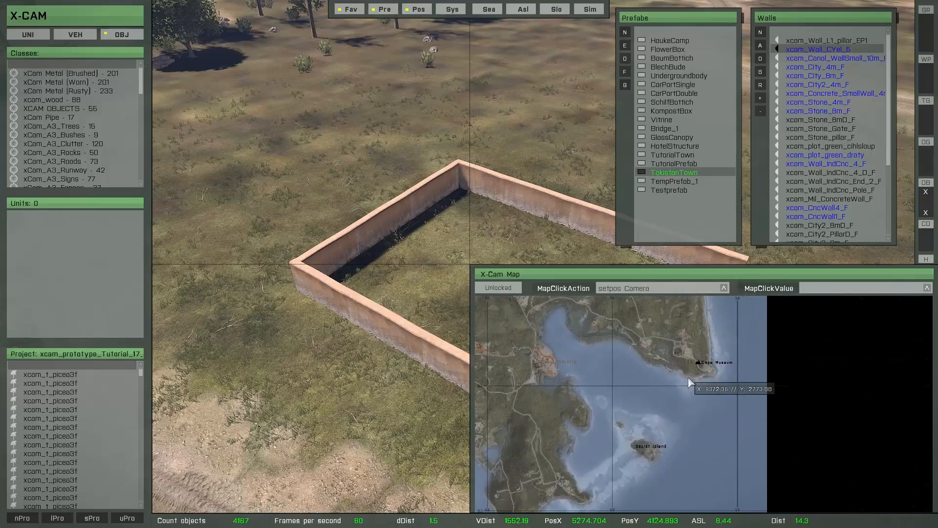
click(712, 343)
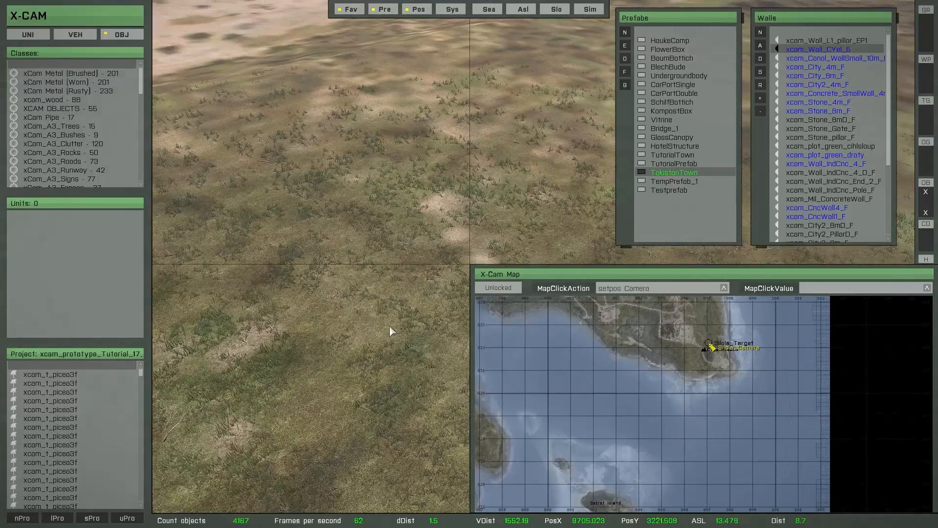
key(m)
Step: Turn the view across the coastal grassland, move the player to this spot, and exit X-Cam to look around on foot
right_drag(376, 295, 443, 304)
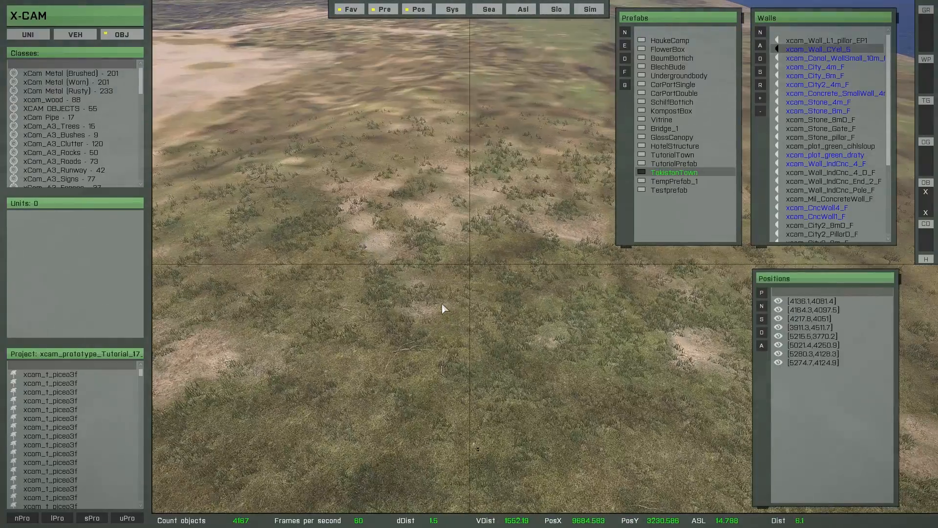
key(t)
key(Escape)
key(shift+w)
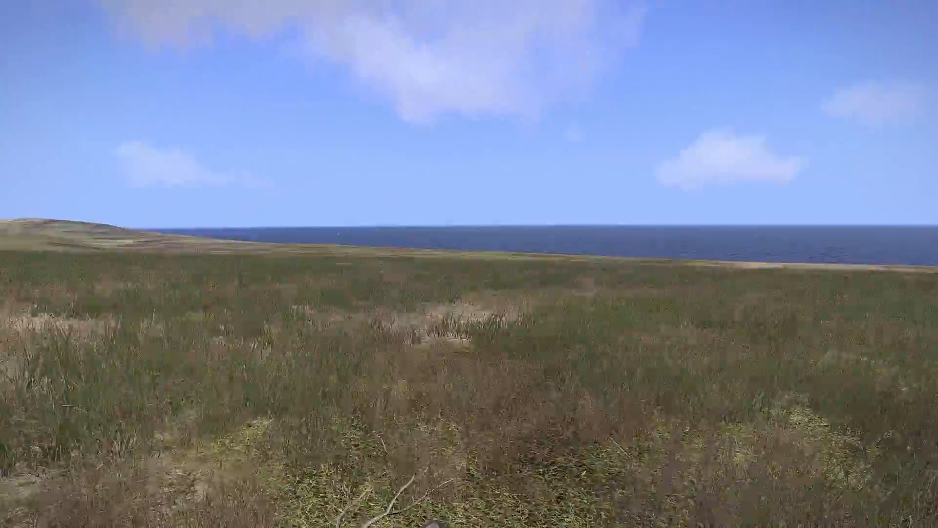
scroll(469, 264, down, 1)
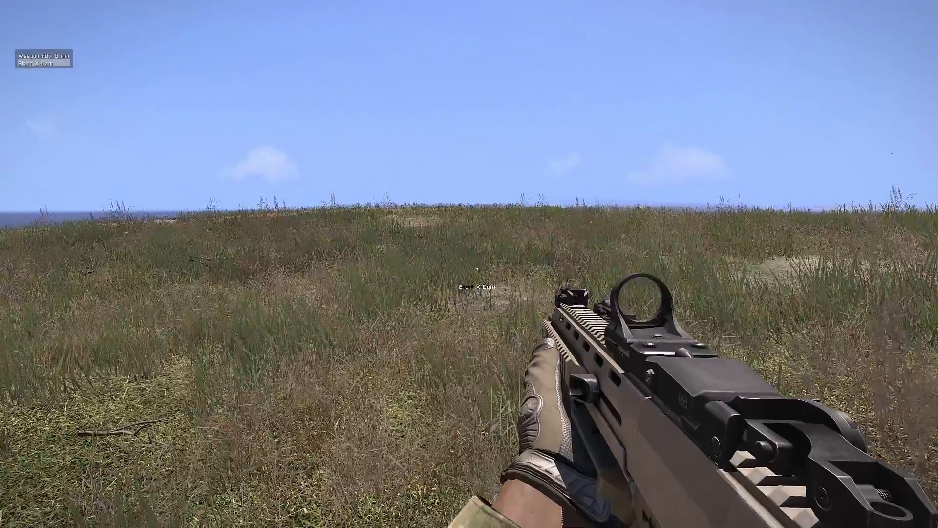
Step: Restart X-Cam, switch to object mode, and recall the stored positions of the U-shaped wall and the walled camp
middle_click(469, 264)
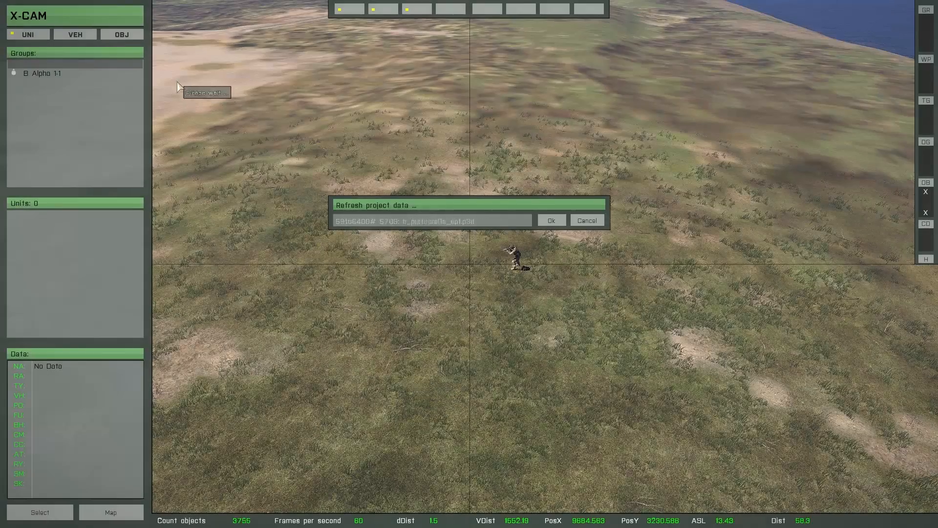
click(124, 34)
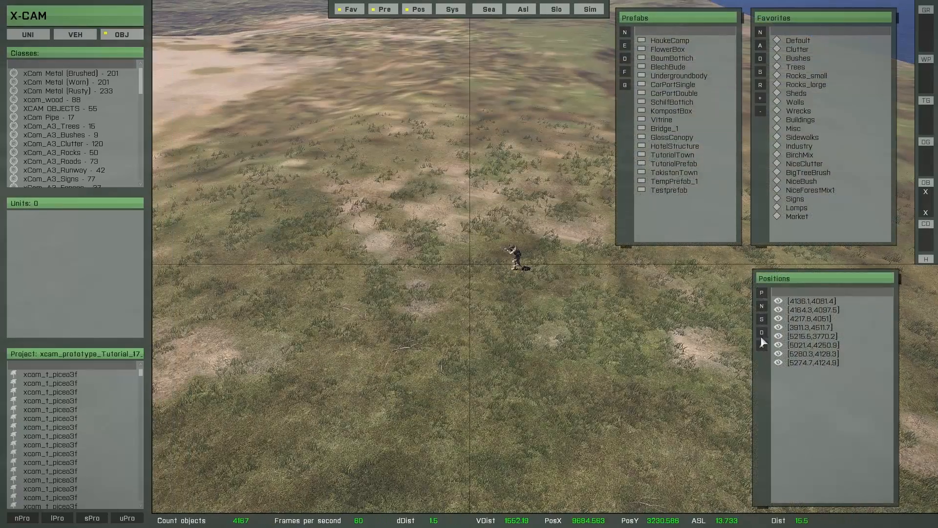
double_click(812, 364)
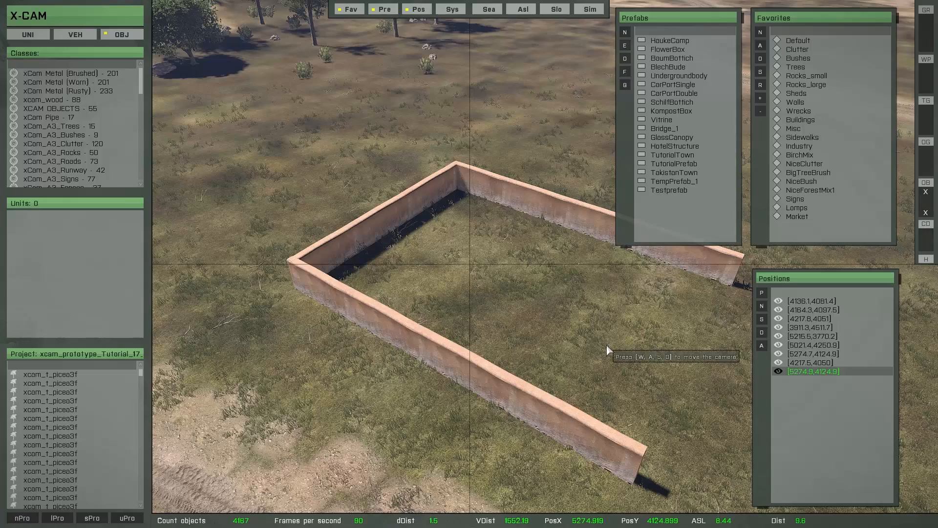
click(809, 320)
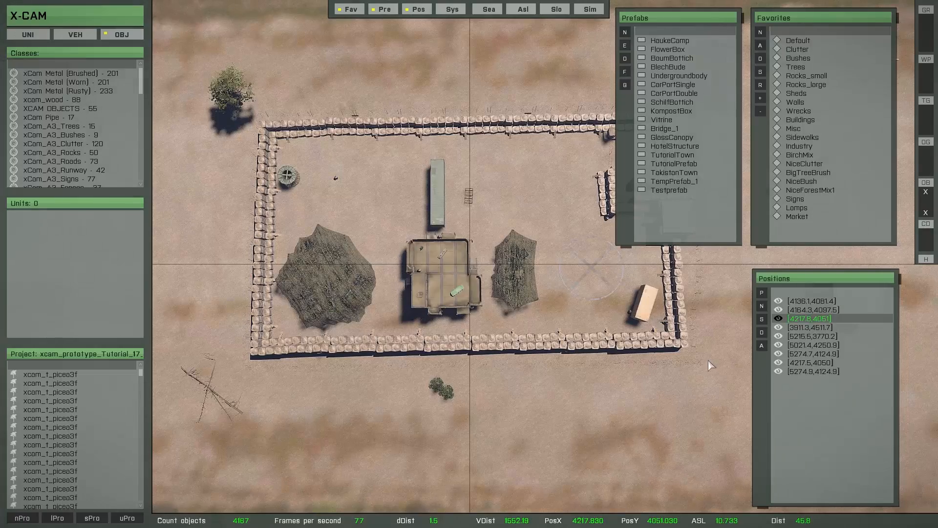
Step: Turn the view over the walled camp to show its gate side and save the changed view to the selected camera position
right_drag(708, 360, 532, 257)
key(s)
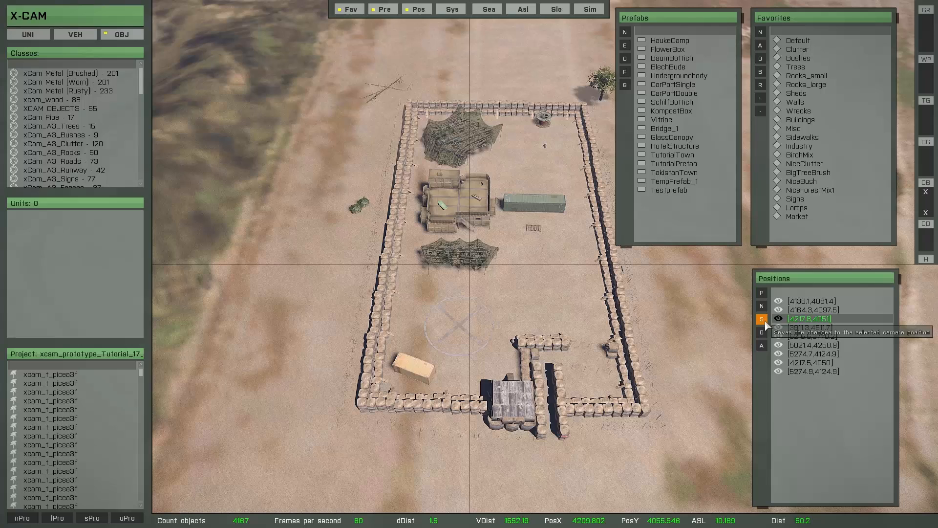
click(762, 320)
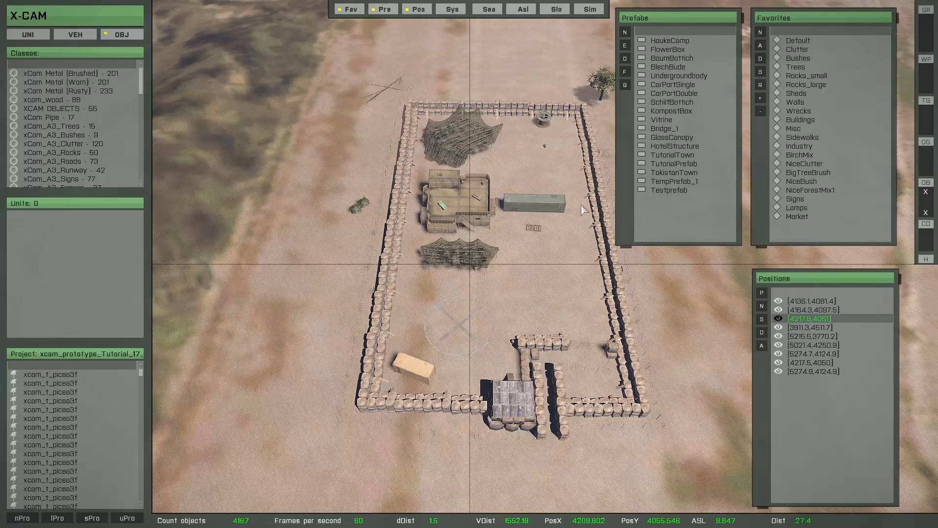
click(671, 190)
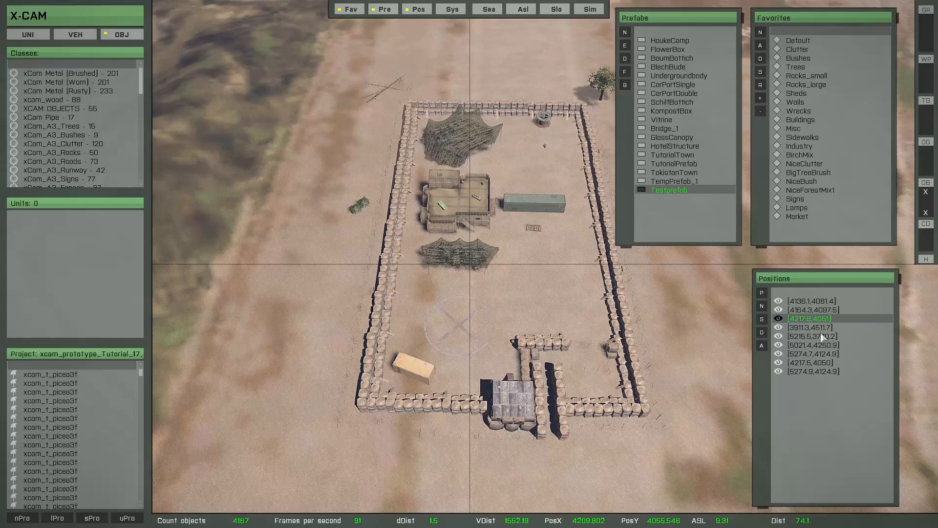
Step: Recall the stored forest position [3911.3,4511.7] and then position [4136.1,4081.4], turning the view toward the walled camp
click(807, 328)
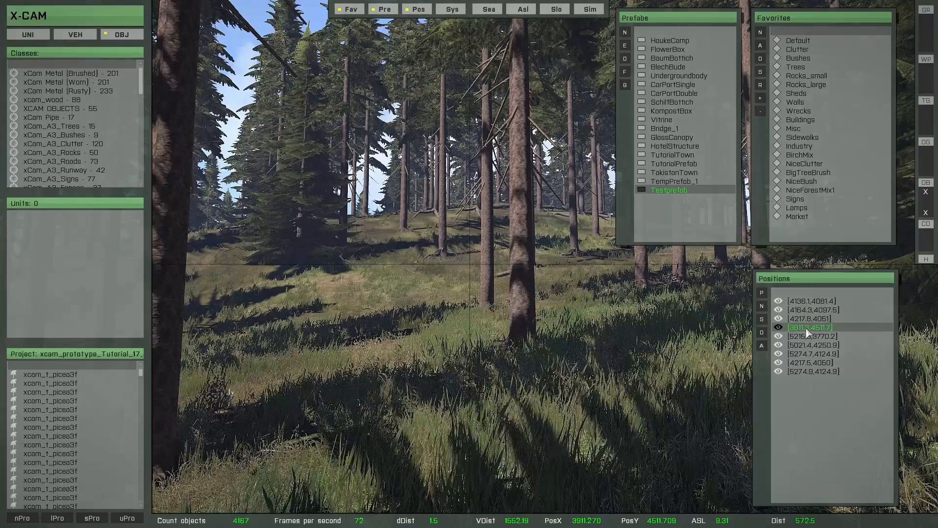
click(800, 301)
scroll(563, 366, down, 5)
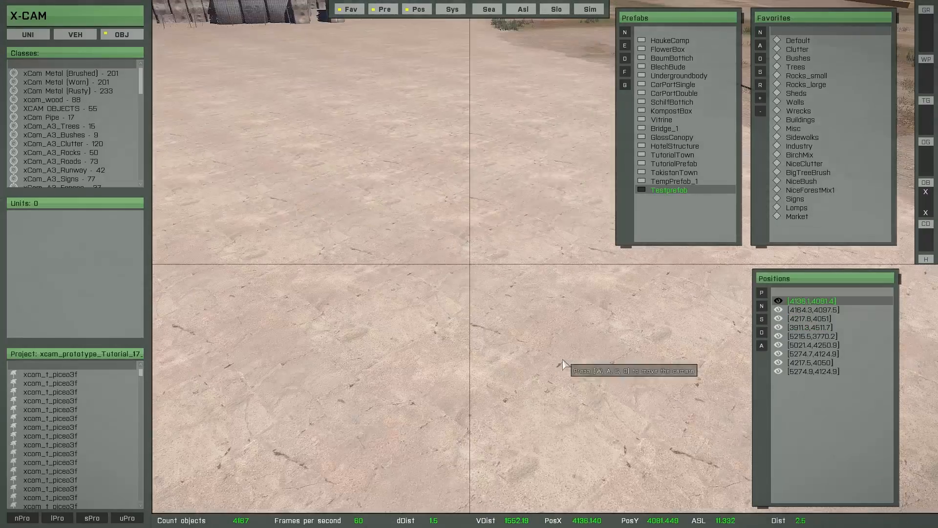
right_drag(551, 372, 623, 391)
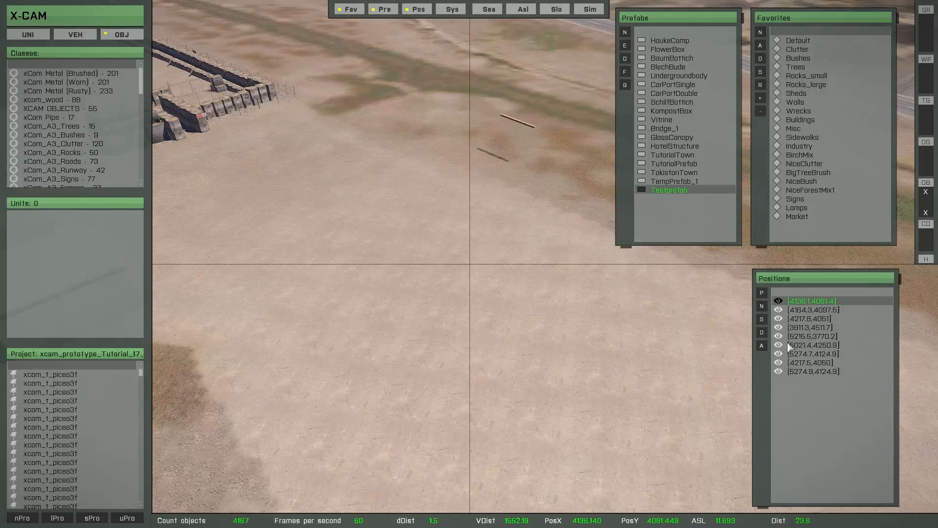
Step: Delete the stored position [4136.1,4081.4], then delete all remaining camera positions from the list
click(762, 333)
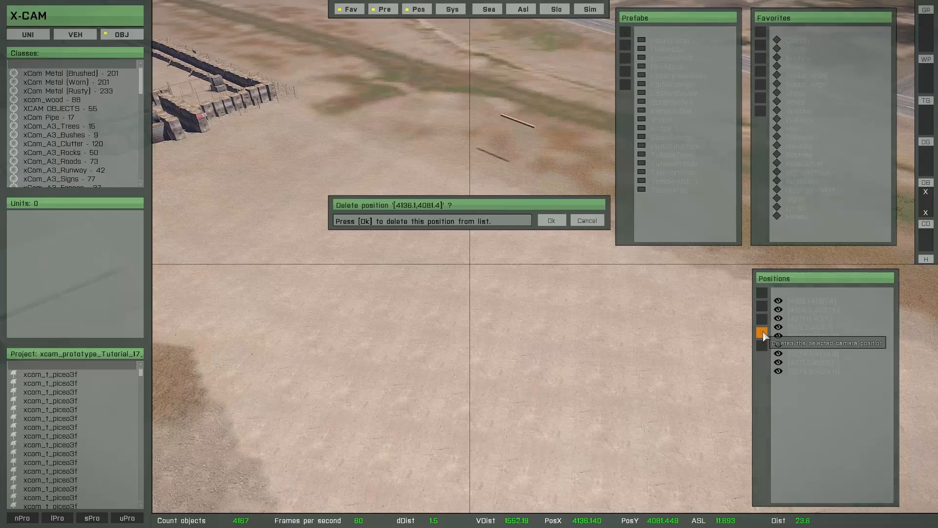
click(552, 221)
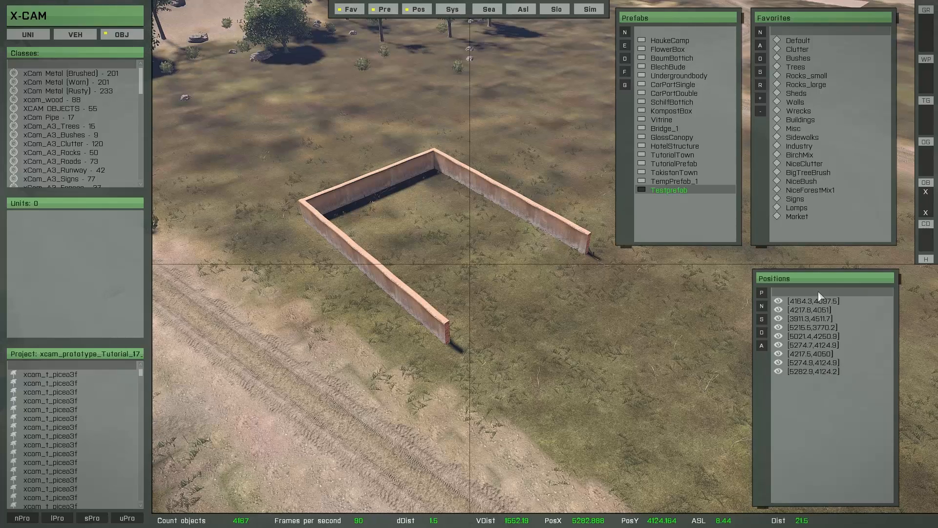
click(764, 337)
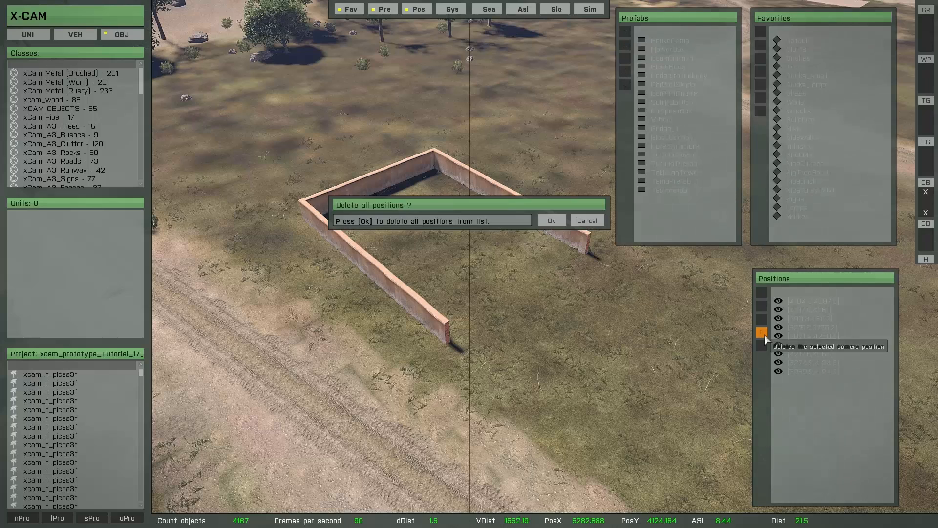
click(551, 220)
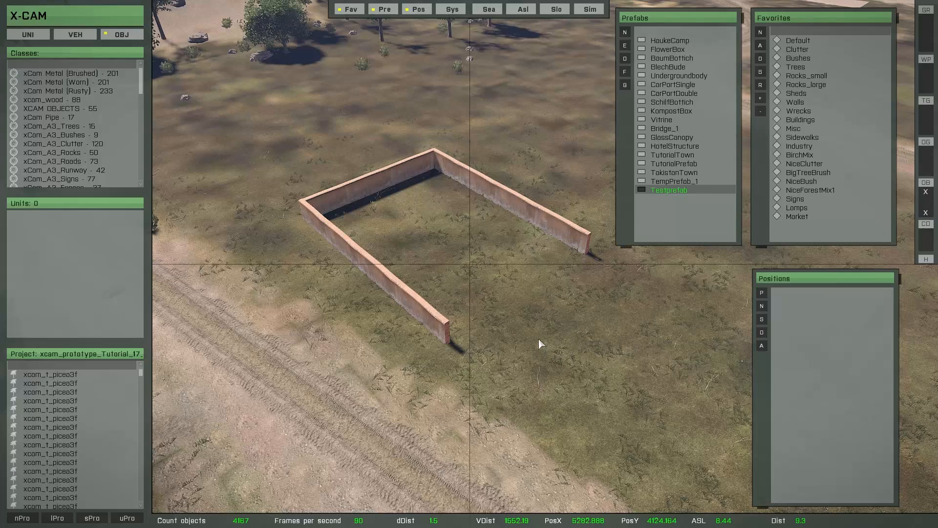
Step: Select the end segment of the U-shaped wall, deselect it again, and store a new camera position there
key(s)
key(d)
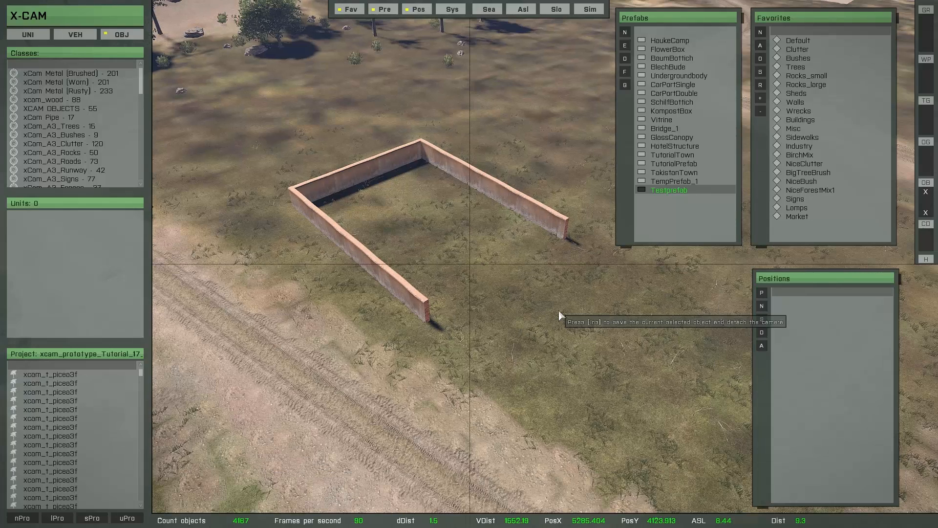
click(414, 303)
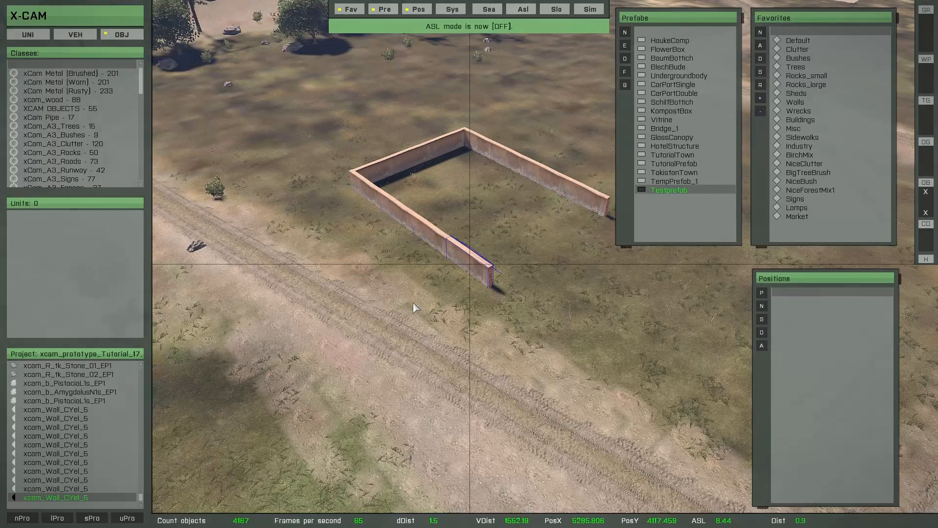
click(763, 306)
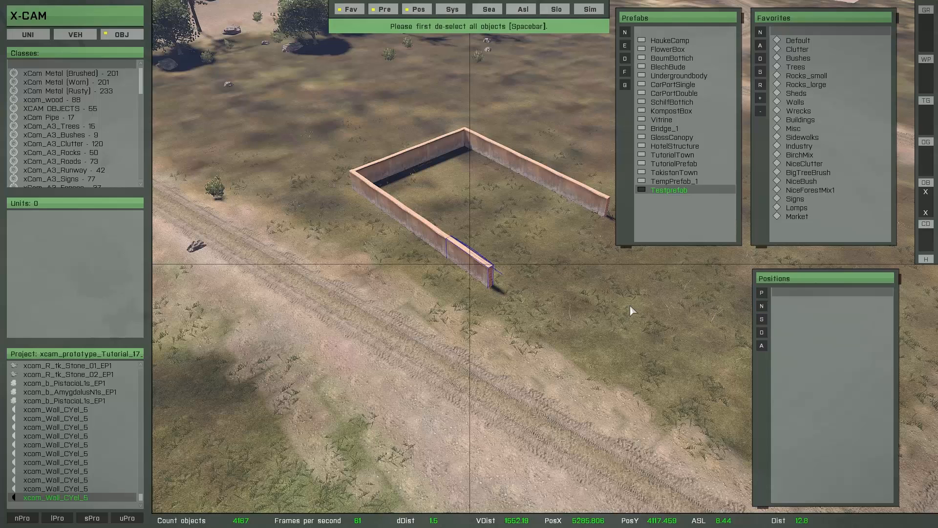
key(space)
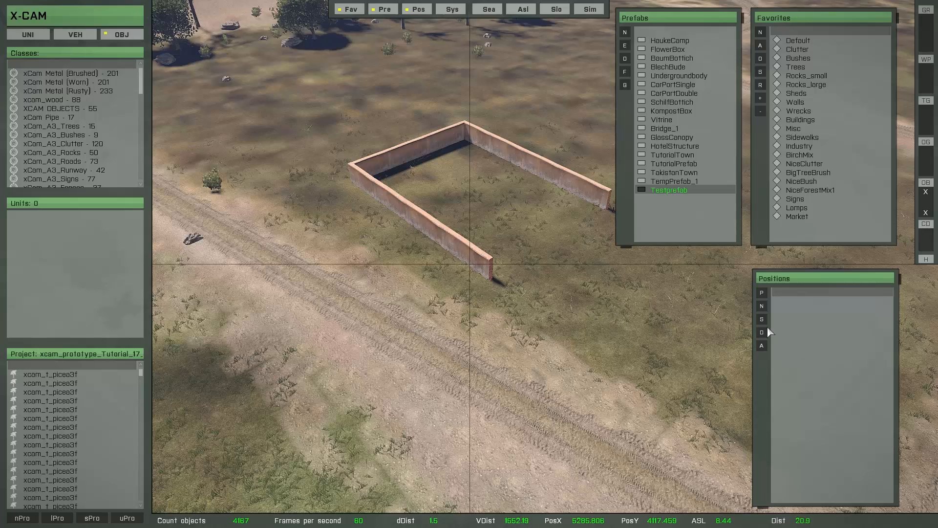
click(762, 307)
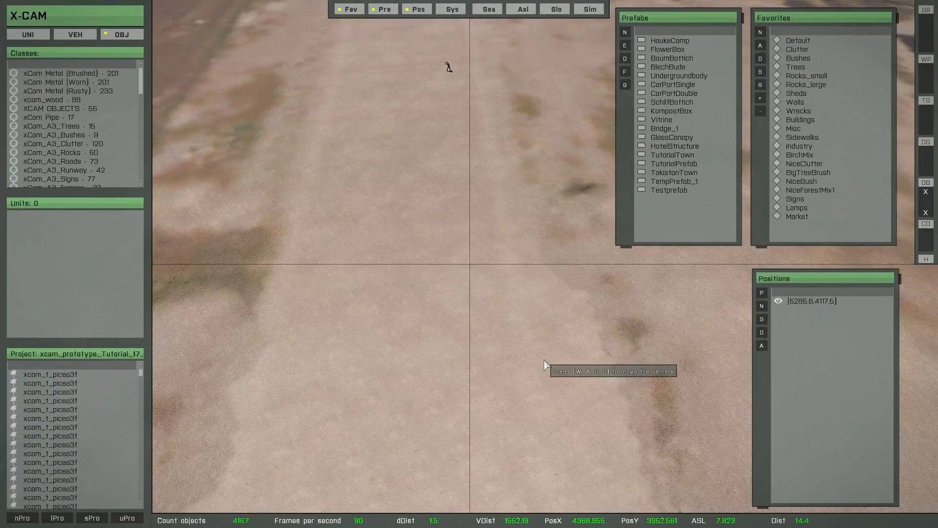
Step: Open the X-Cam Map and examine the camera, target and position markers at the Main Airfield while turning the view
key(m)
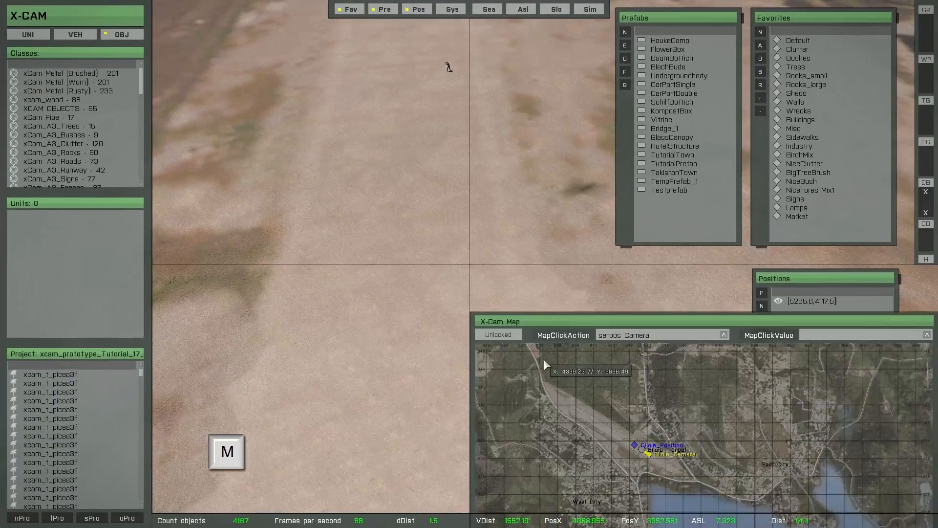
scroll(634, 398, up, 5)
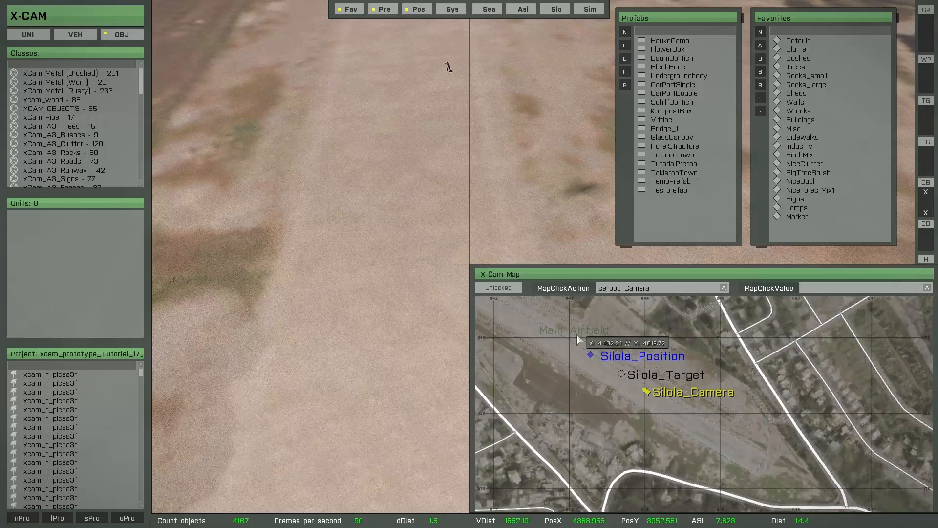
right_drag(600, 386, 622, 411)
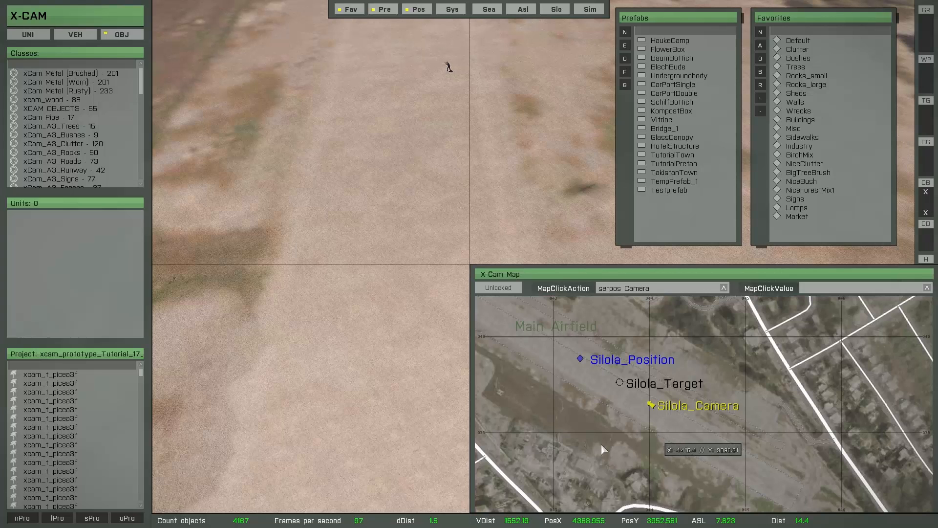
scroll(405, 378, down, 3)
right_drag(405, 378, 456, 386)
right_drag(385, 346, 457, 360)
scroll(659, 445, down, 1)
scroll(659, 445, down, 3)
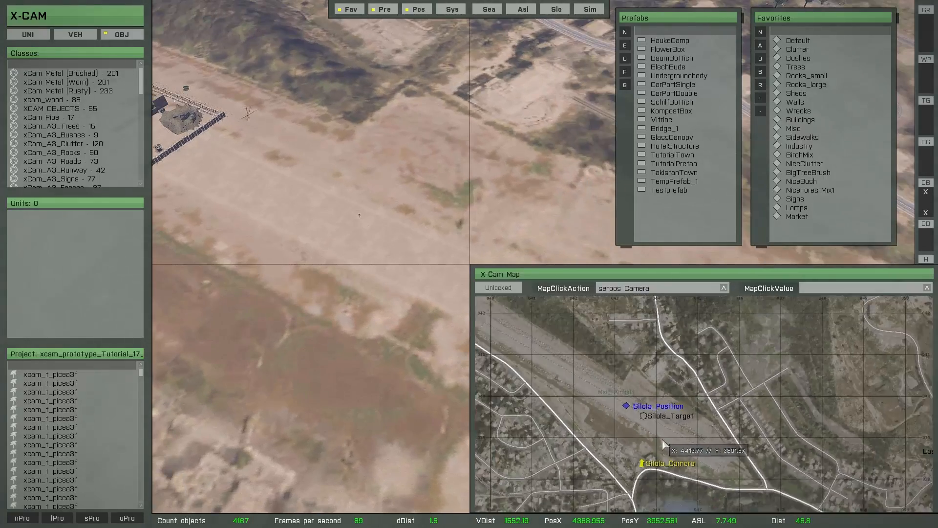
Step: Fly the camera across the airfield to the walled camp with the map open, and show more of the island on the map
key(w)
key(w)
right_drag(365, 349, 413, 297)
key(s)
key(w)
key(s)
scroll(557, 418, down, 3)
scroll(603, 427, down, 4)
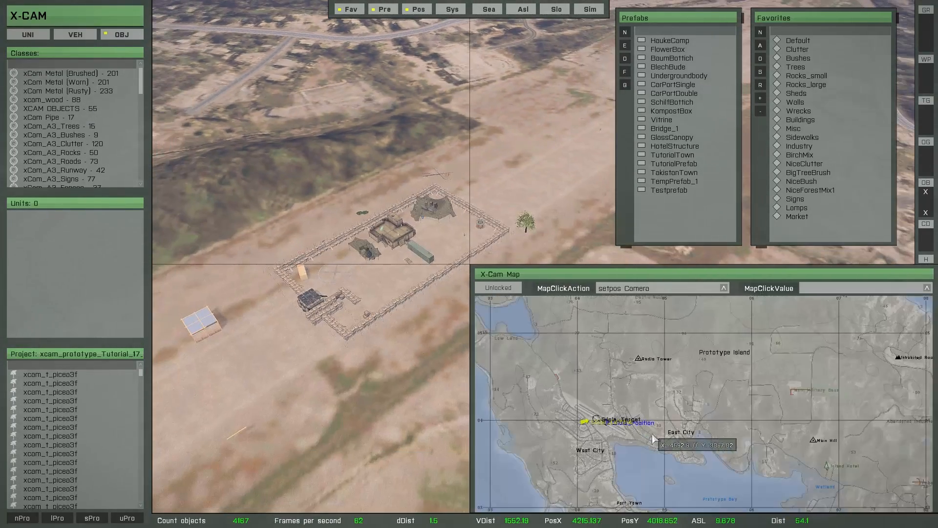
Step: Use the setpos Camera action on the map to move the camera to the peninsula between Coast Town and Cape Museum
right_drag(750, 419, 649, 377)
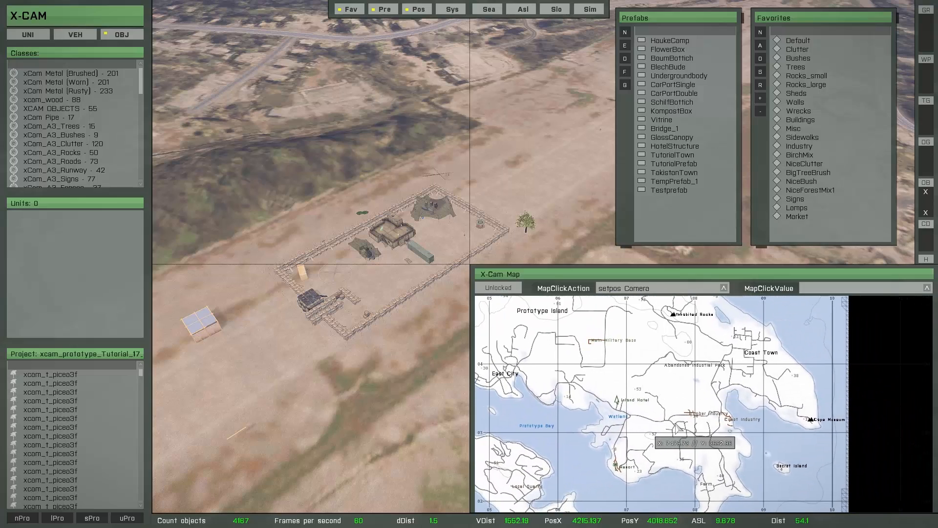
right_drag(652, 429, 726, 411)
right_drag(586, 426, 678, 400)
right_drag(643, 356, 686, 421)
key(w)
right_drag(399, 296, 433, 301)
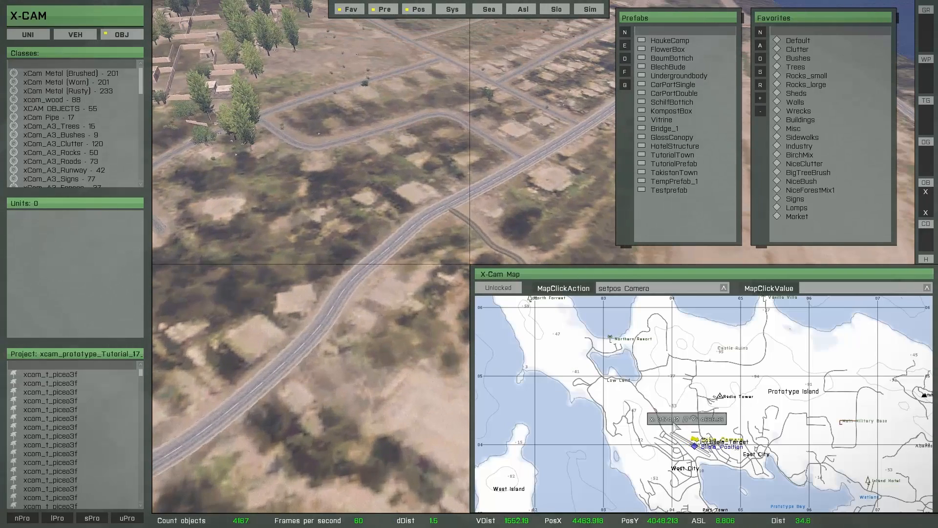
right_drag(892, 438, 682, 407)
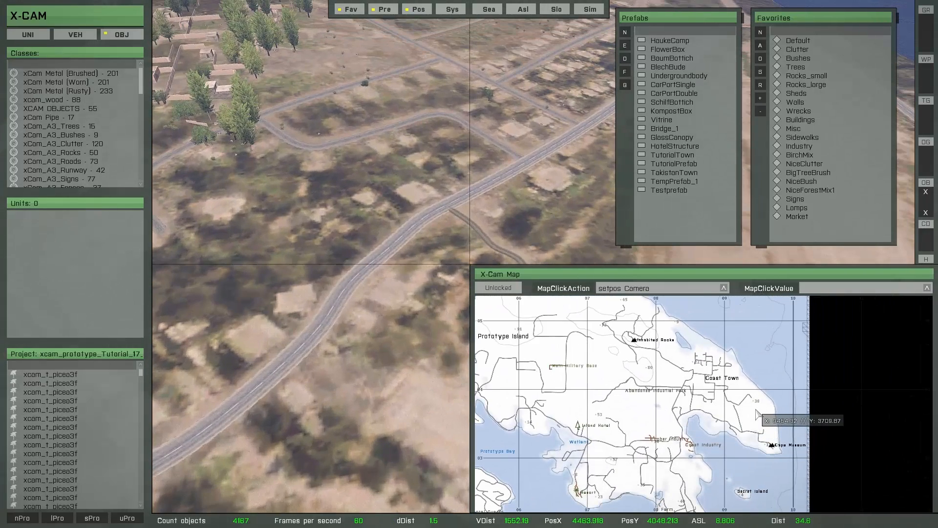
click(756, 413)
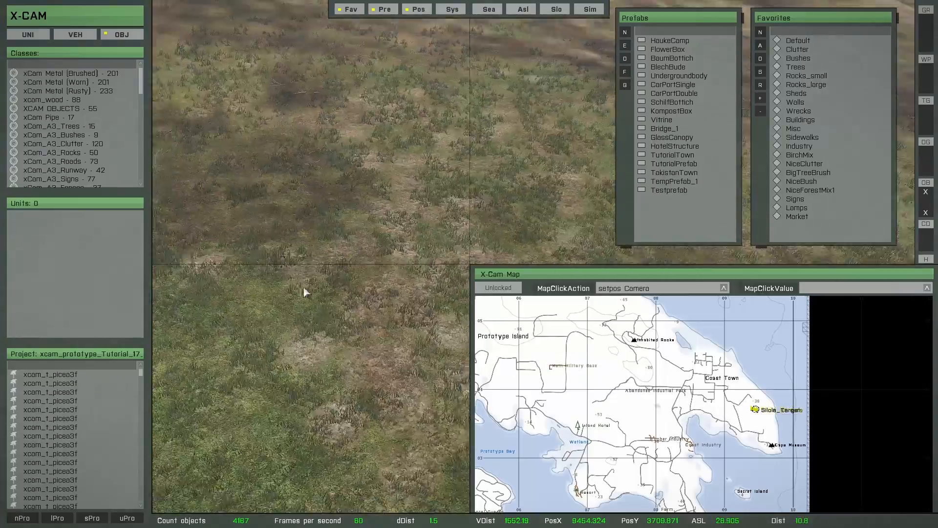
Step: Lock the X-Cam Map to the camera and fly over the inland terrain with the map following
right_drag(304, 288, 336, 312)
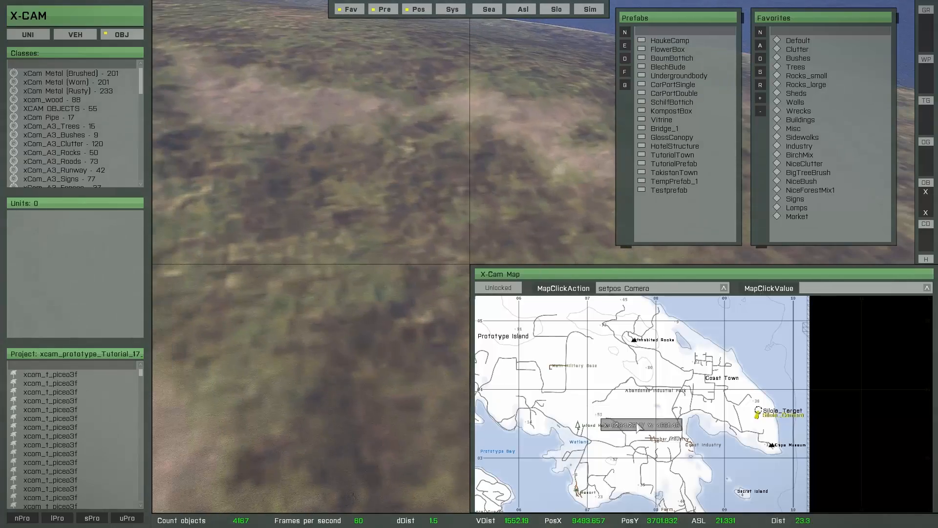
scroll(701, 418, down, 2)
scroll(711, 413, up, 6)
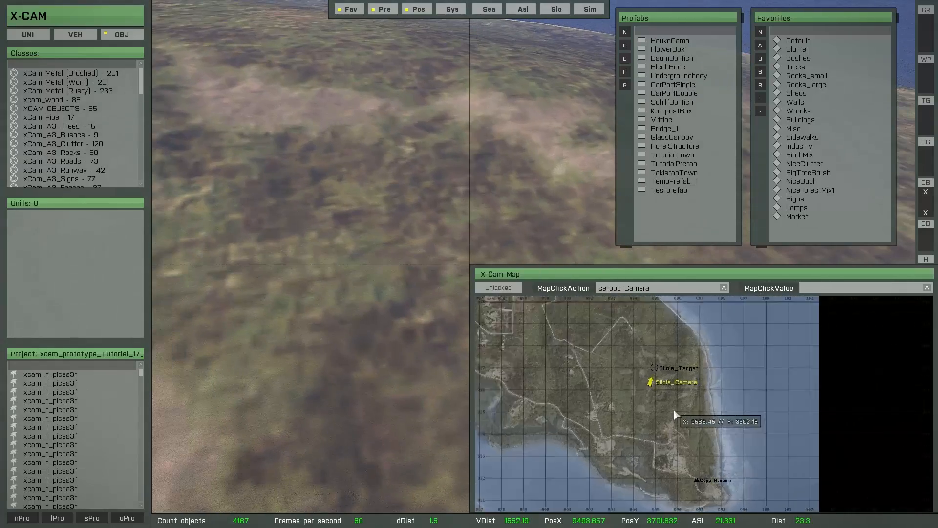
scroll(667, 401, up, 3)
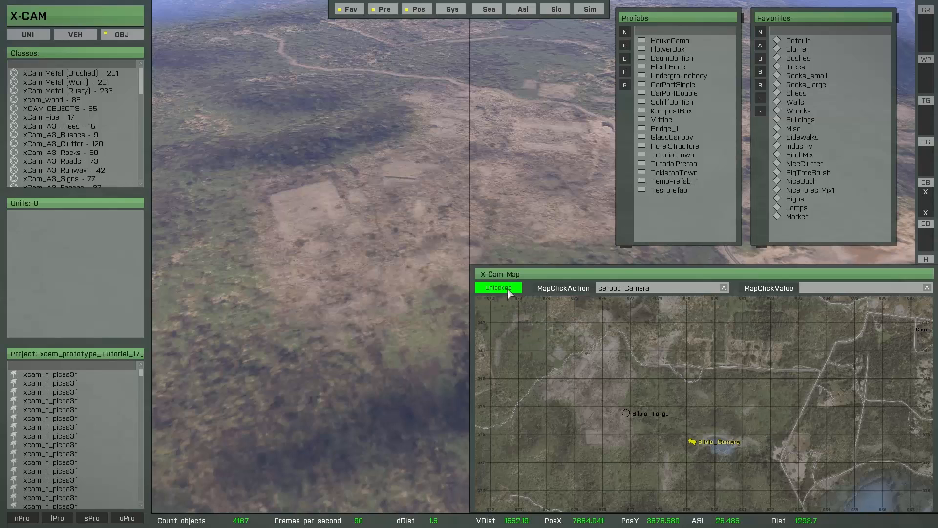
click(508, 292)
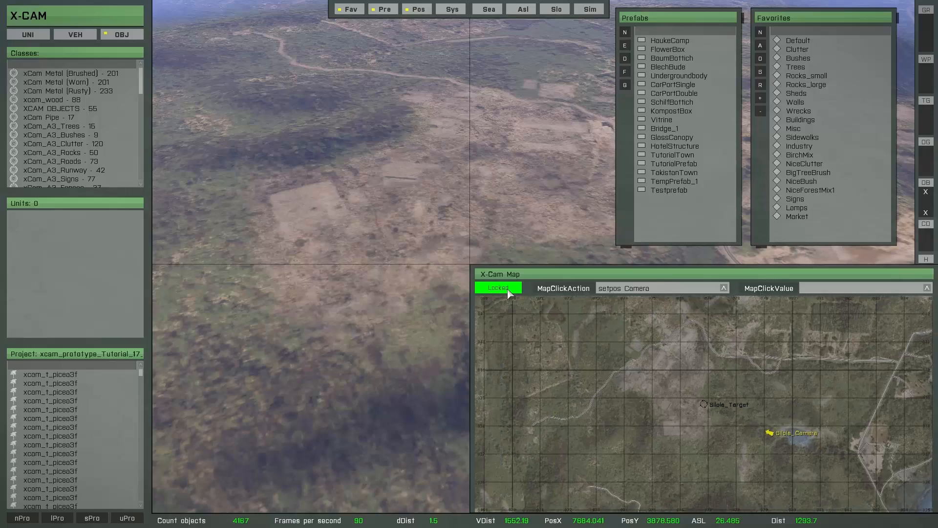
key(w)
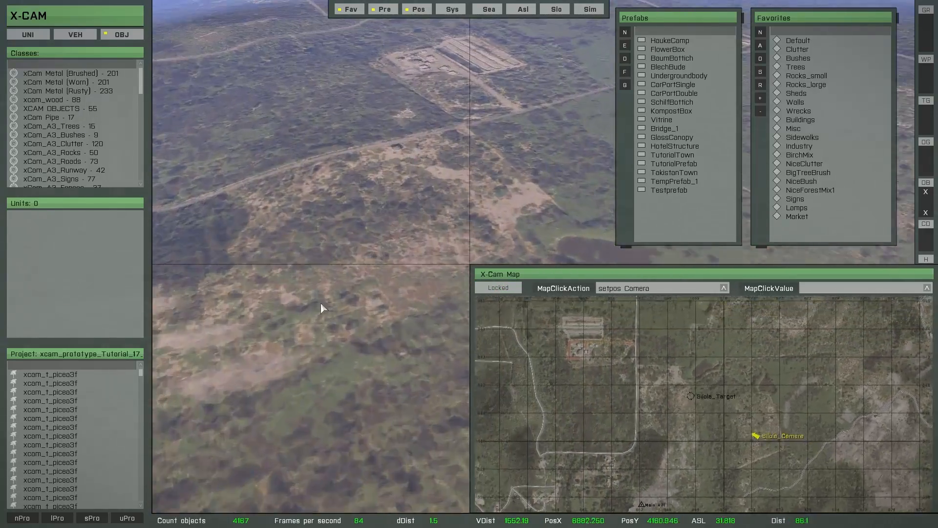
right_drag(322, 302, 350, 356)
key(w)
key(w)
key(w)
key(w)
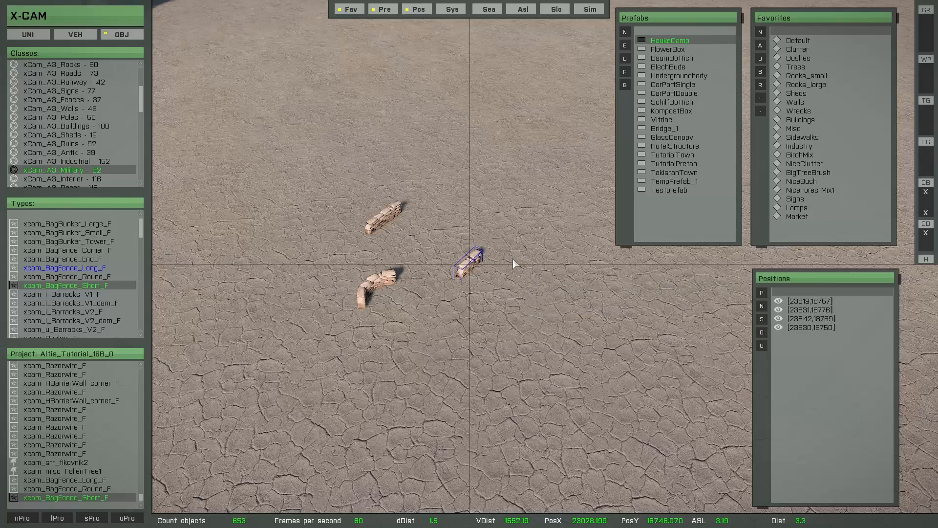
Step: Switch the Positions list to Object info, deselect the short bag fence, and inspect the values of the long bag fence
click(762, 293)
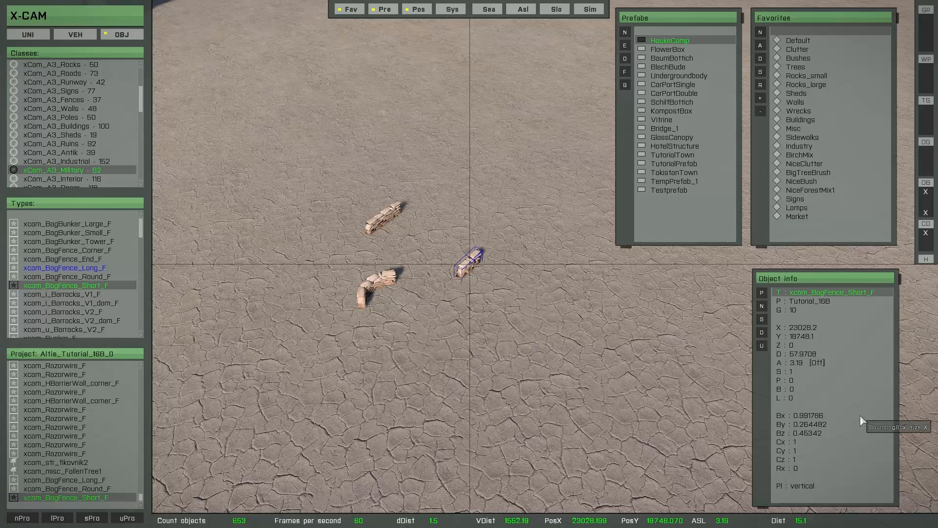
click(523, 311)
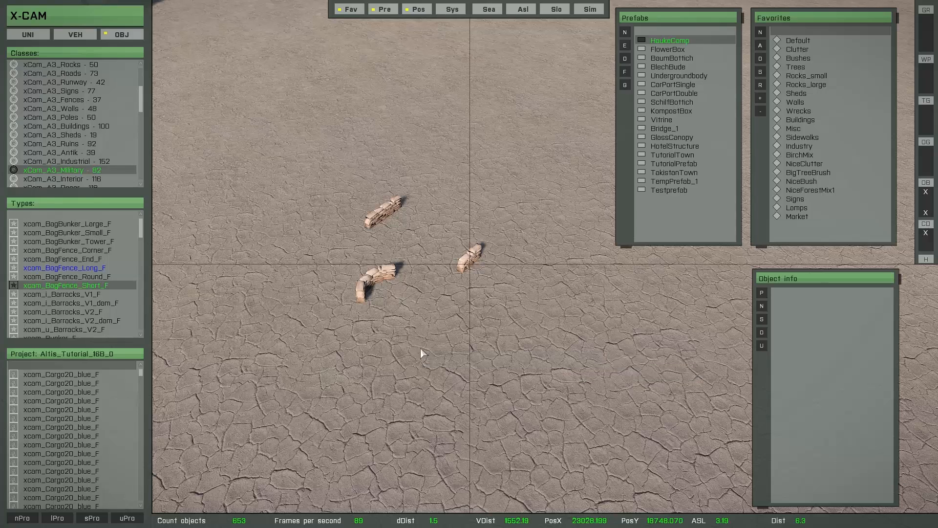
click(380, 288)
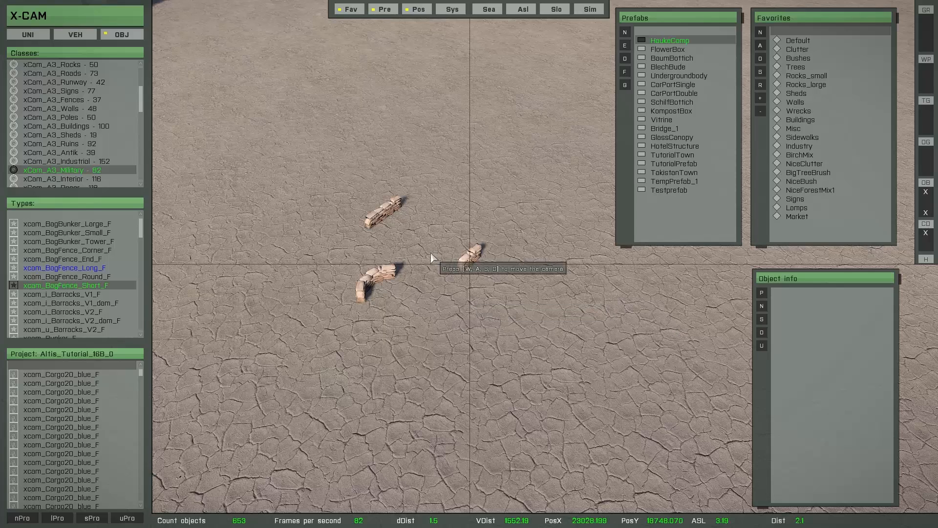
click(383, 218)
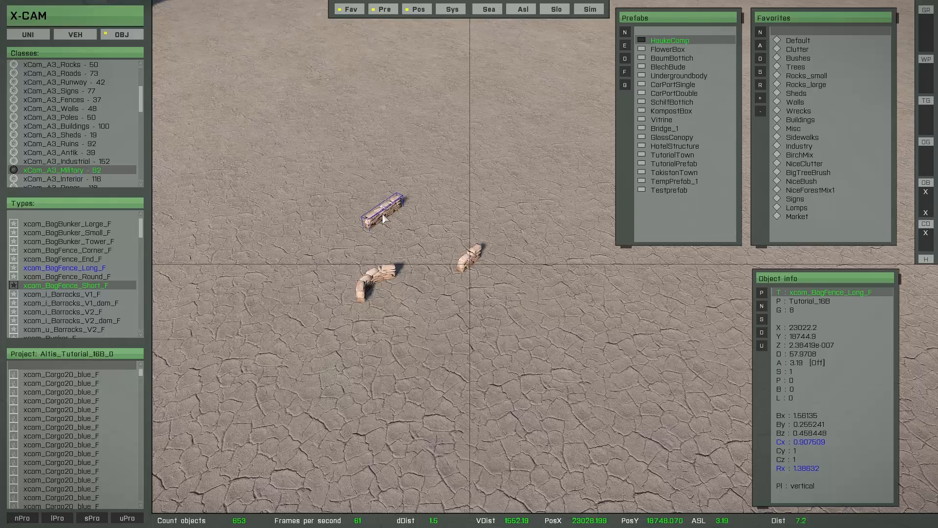
double_click(384, 219)
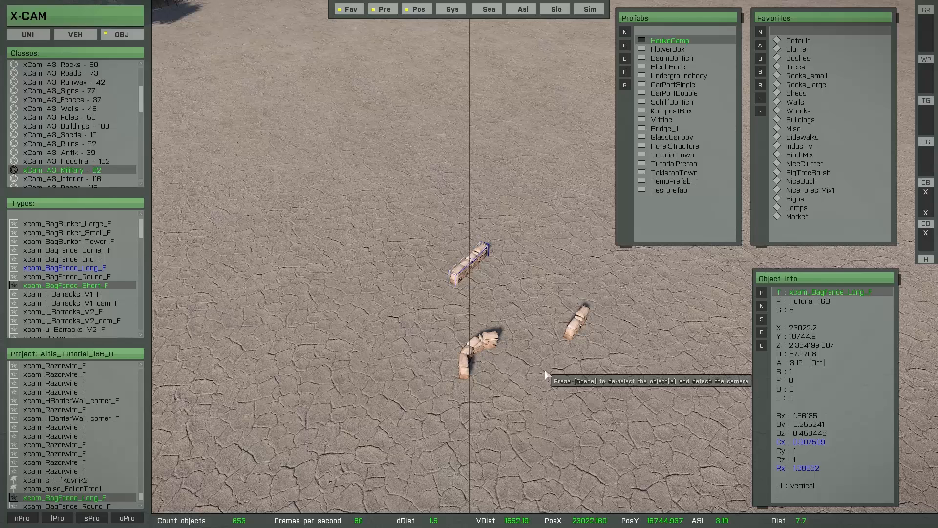
Step: Turn on ASL mode for the long bag fence
key(l)
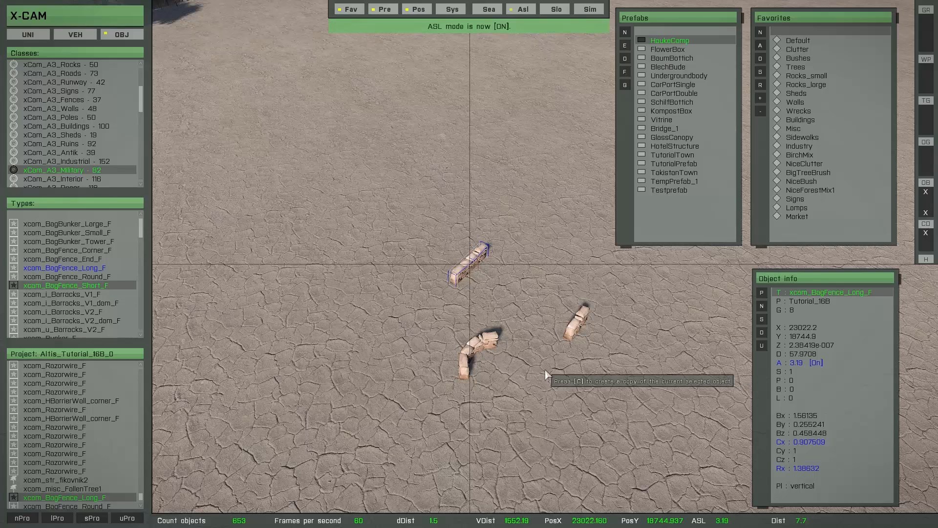
click(829, 370)
click(829, 370)
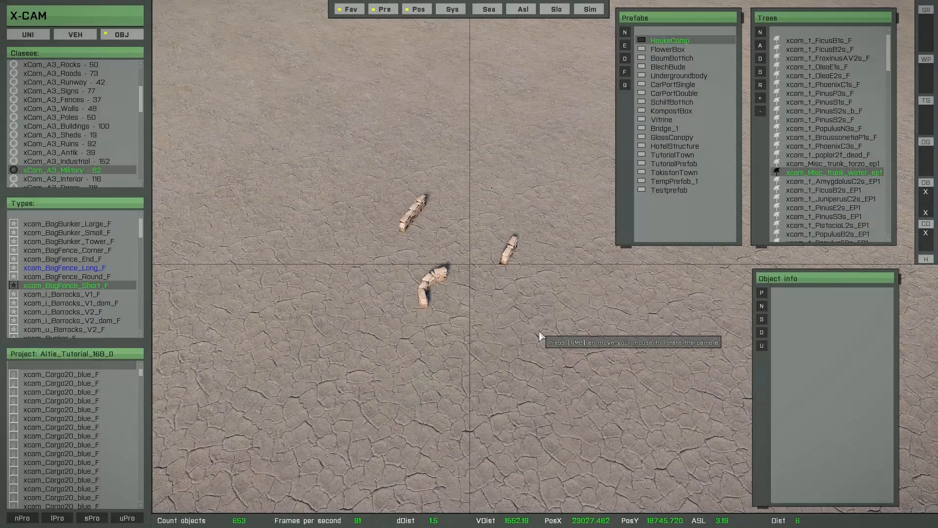
Step: Enclose the three bag fences in a selection box and check the short and round fences' ASL values in Object info
drag(344, 154, 559, 366)
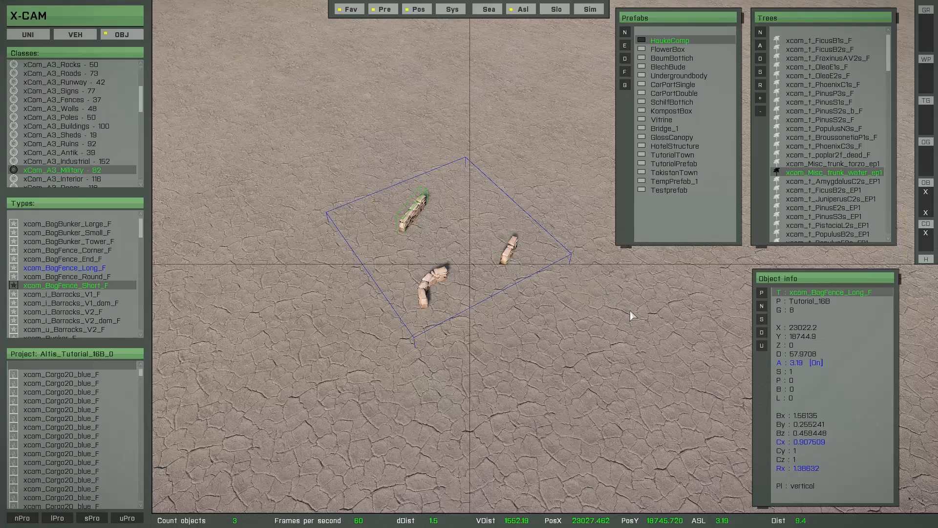
click(506, 258)
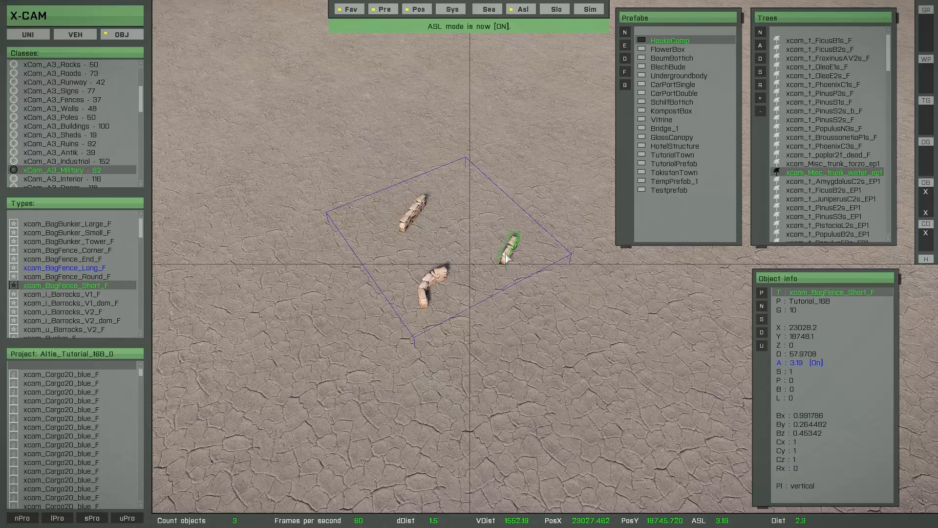
click(426, 292)
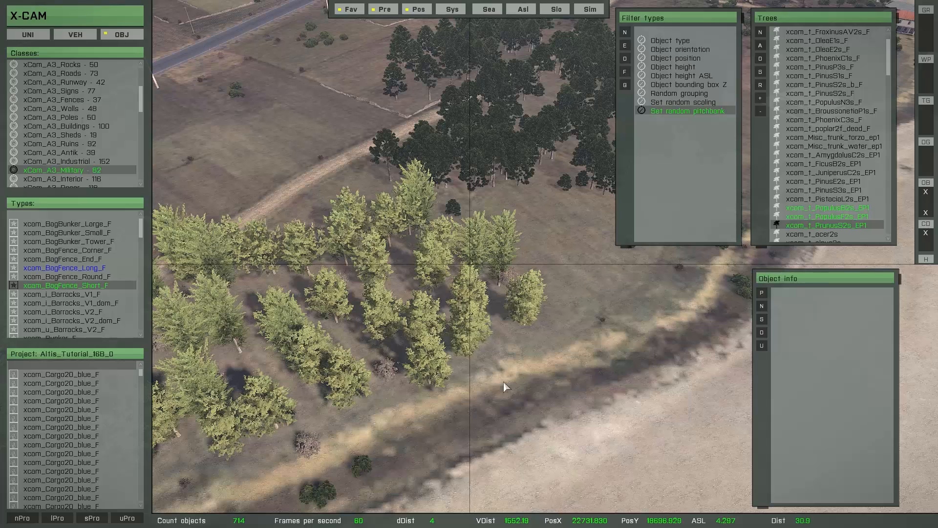
Step: Load the xCam_Grey color set in the Color Settings and return to the object lists
mouse_move(365, 464)
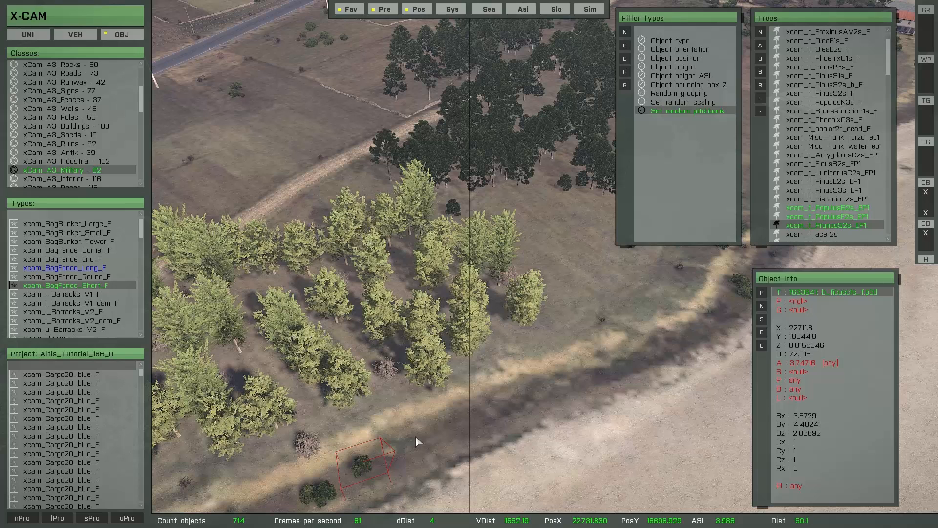
mouse_move(138, 146)
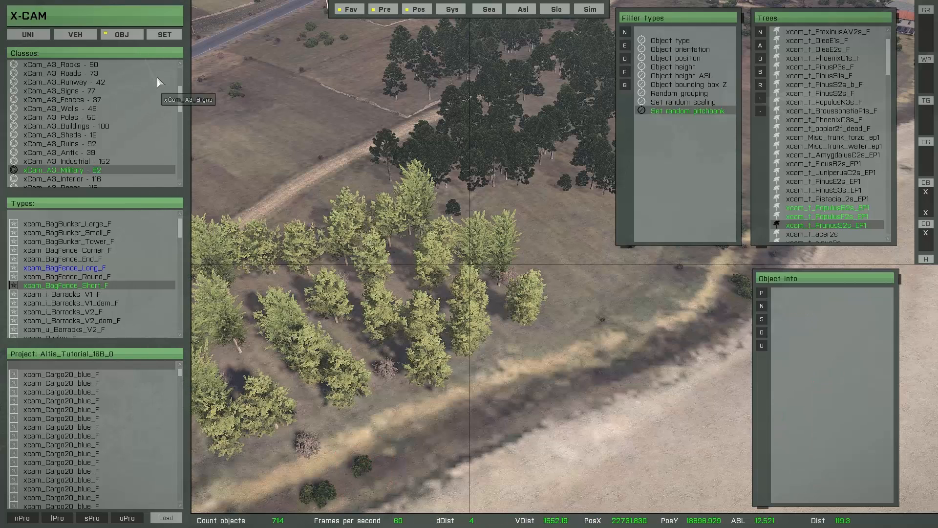
click(160, 35)
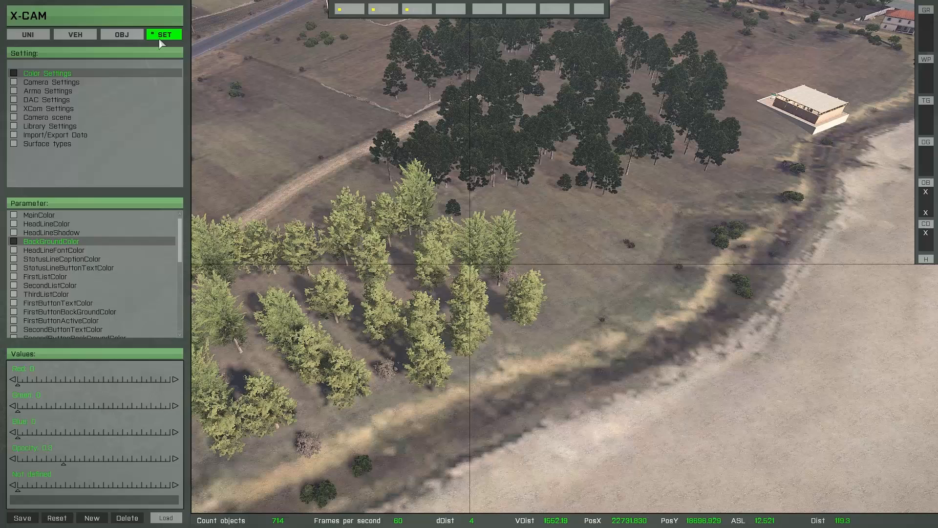
click(168, 518)
click(252, 314)
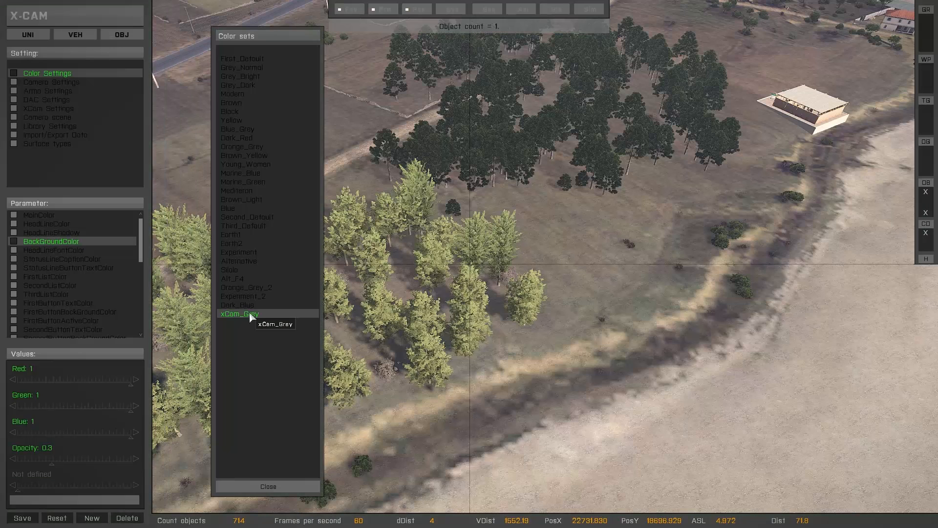
click(268, 487)
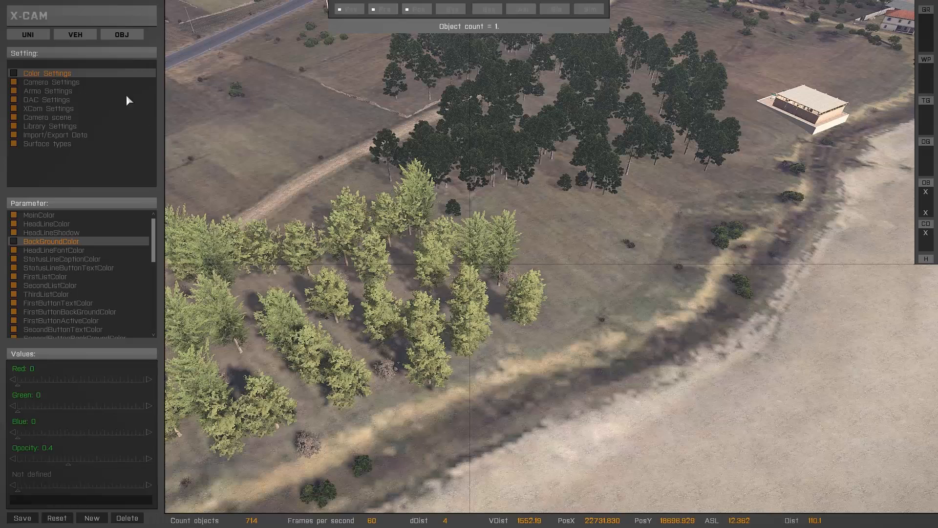
click(125, 36)
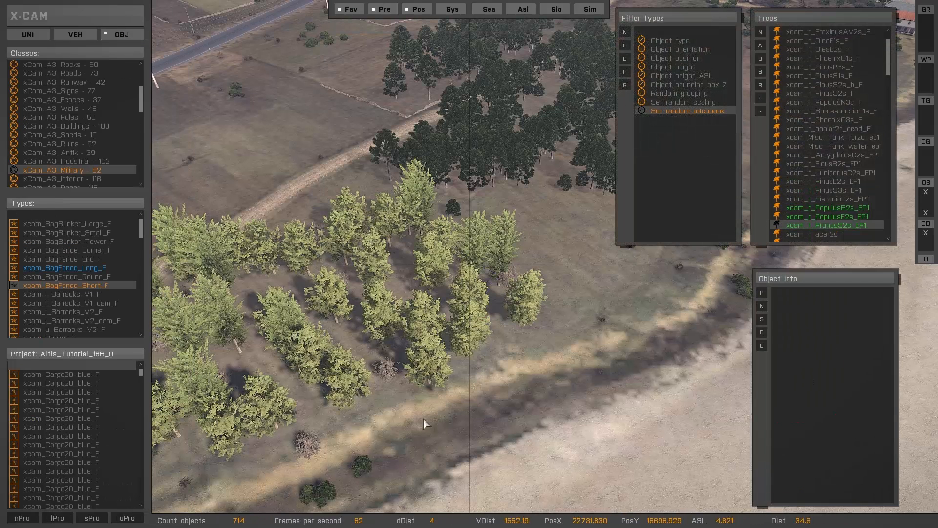
Step: Select the sunken SidewalkSVRCrossing tile at the end of the sidewalk and center the camera on it
mouse_move(323, 490)
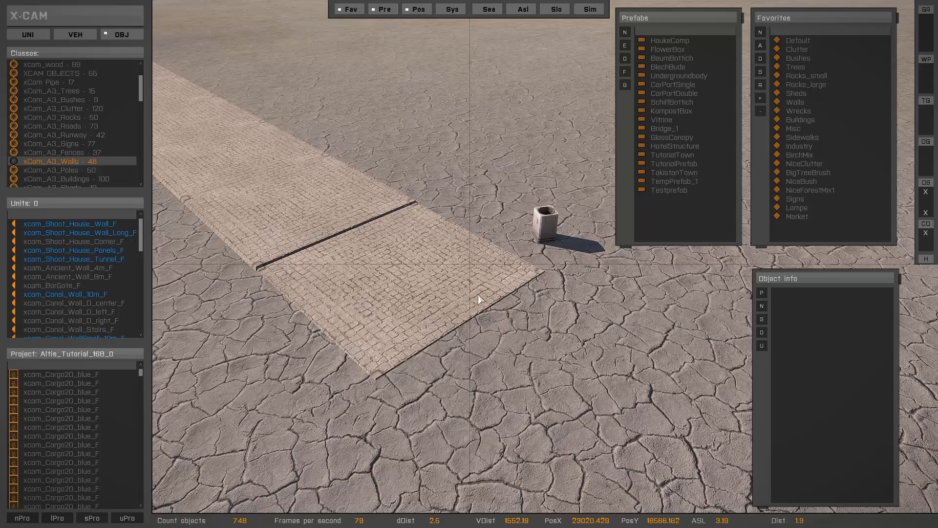
click(421, 287)
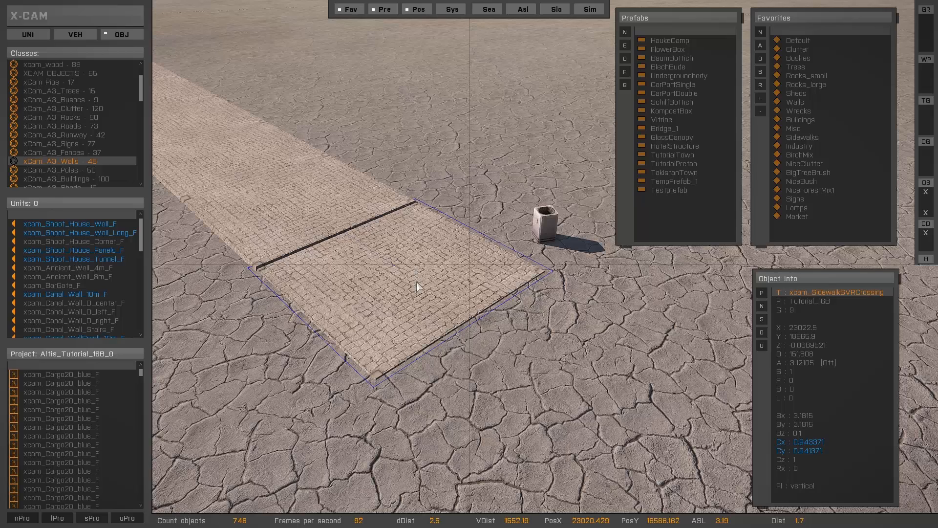
double_click(416, 287)
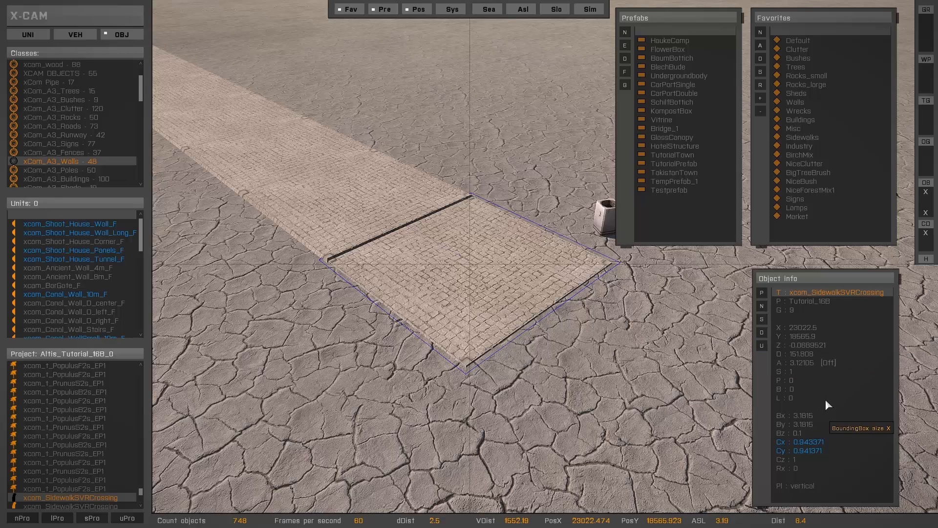
Step: Unlock the object data and set the end sidewalk tile's Position Z to 0
click(763, 346)
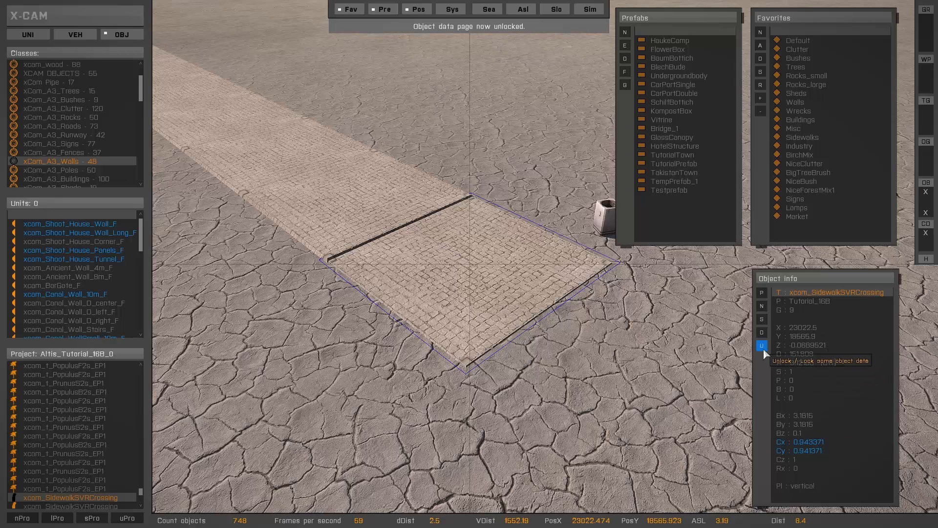
click(799, 346)
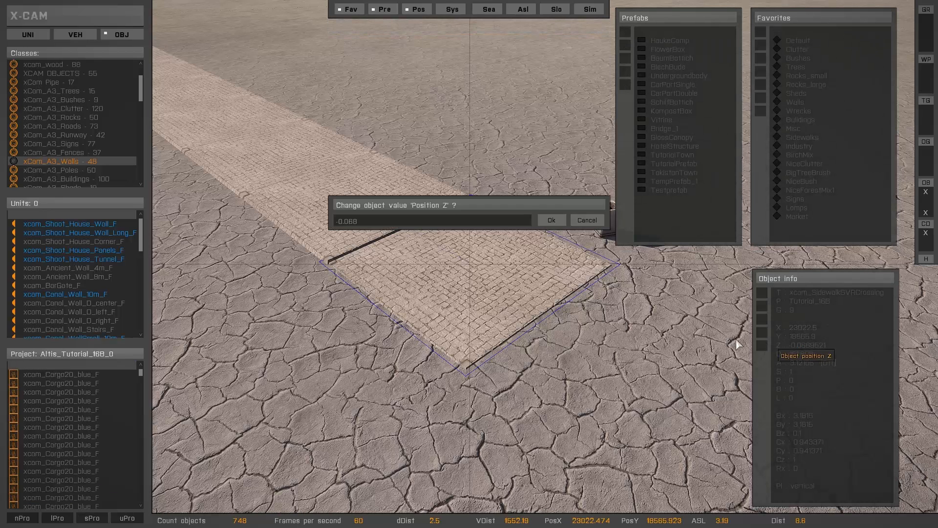
drag(529, 203, 571, 348)
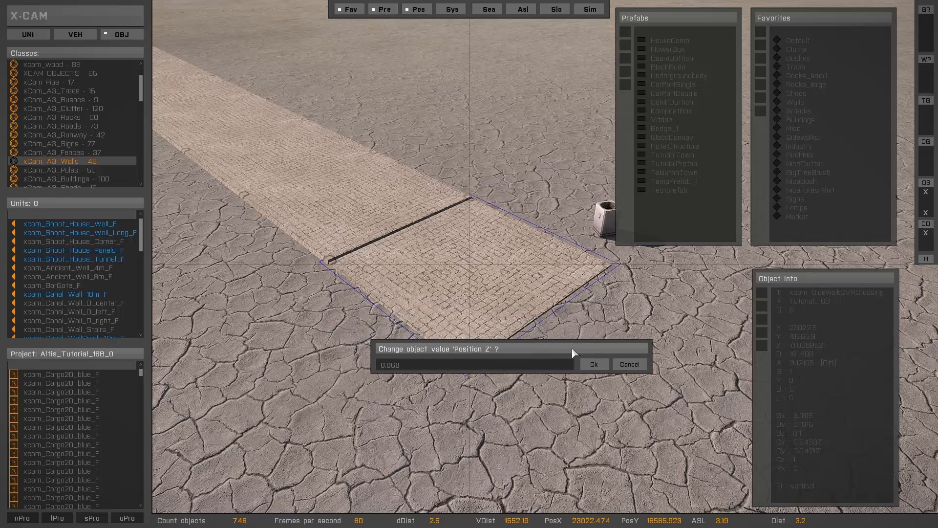
drag(397, 369, 381, 368)
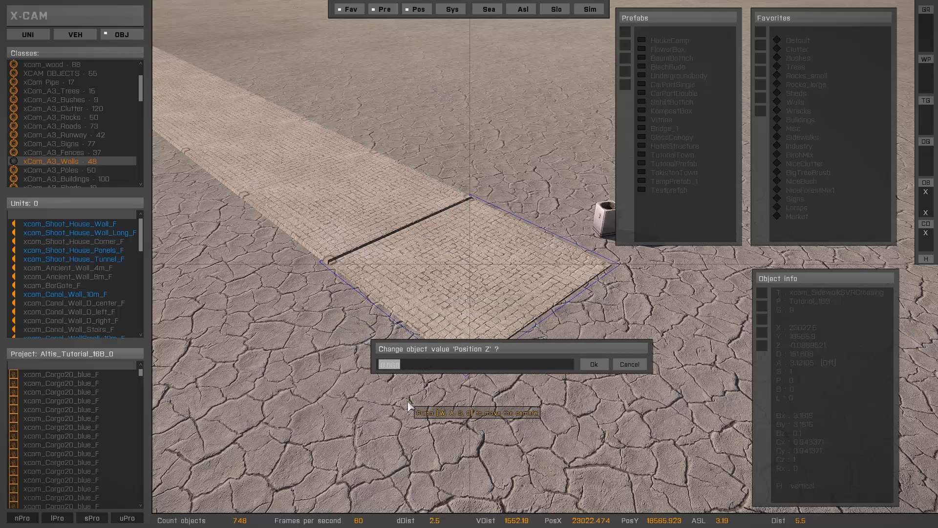
text(0)
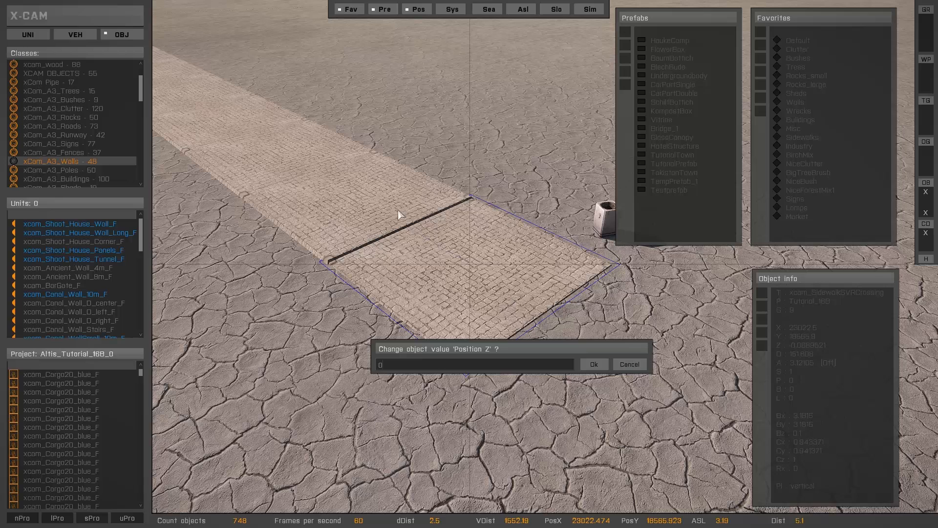
click(594, 367)
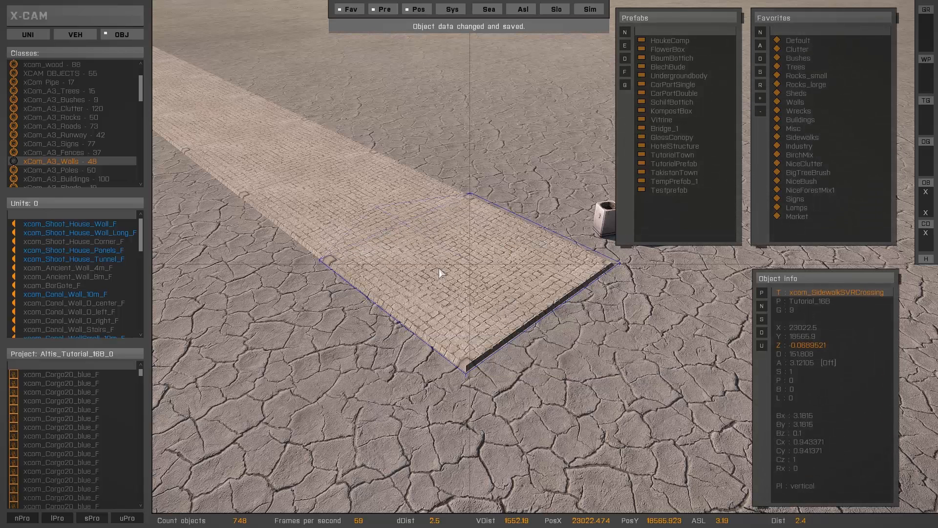
click(763, 346)
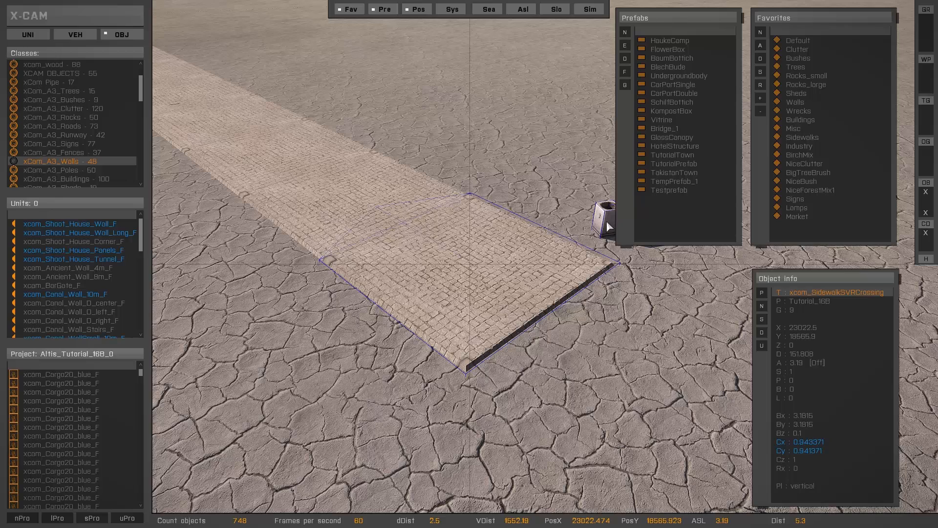
Step: Hide the Prefabs list and place the waste bin at the end tile's corner, aligned to the sidewalk's direction
click(384, 8)
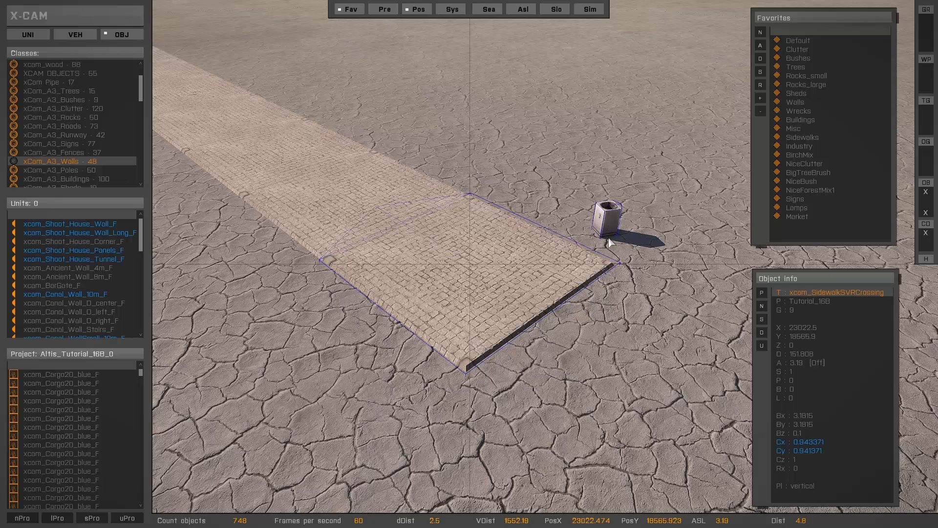
click(536, 271)
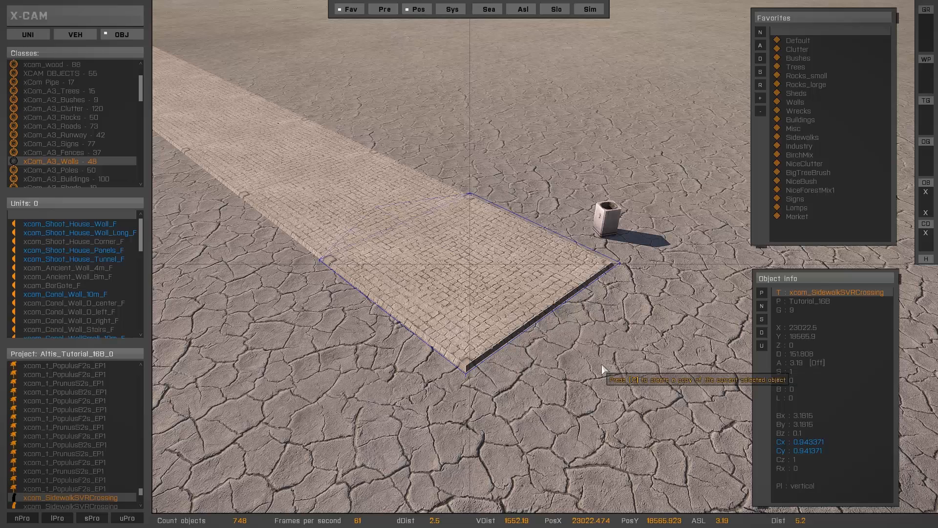
click(610, 230)
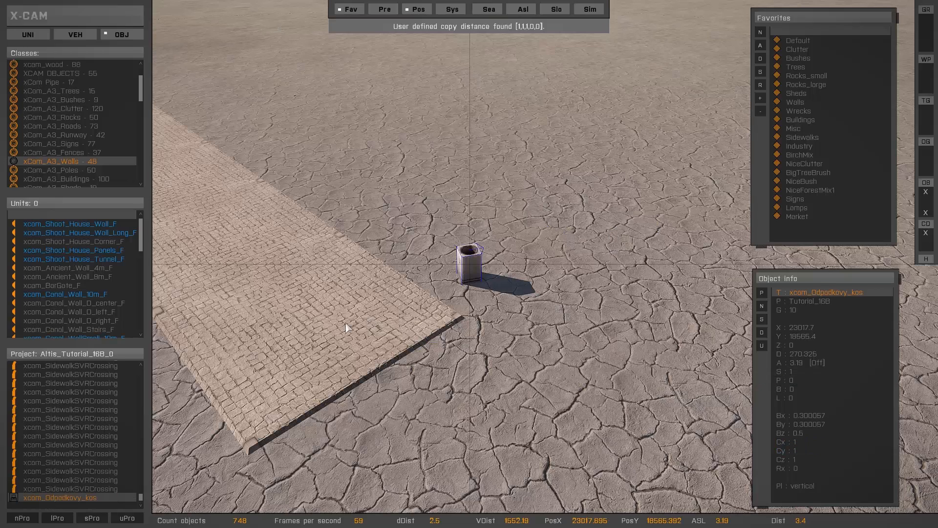
key(Tab)
drag(397, 335, 391, 352)
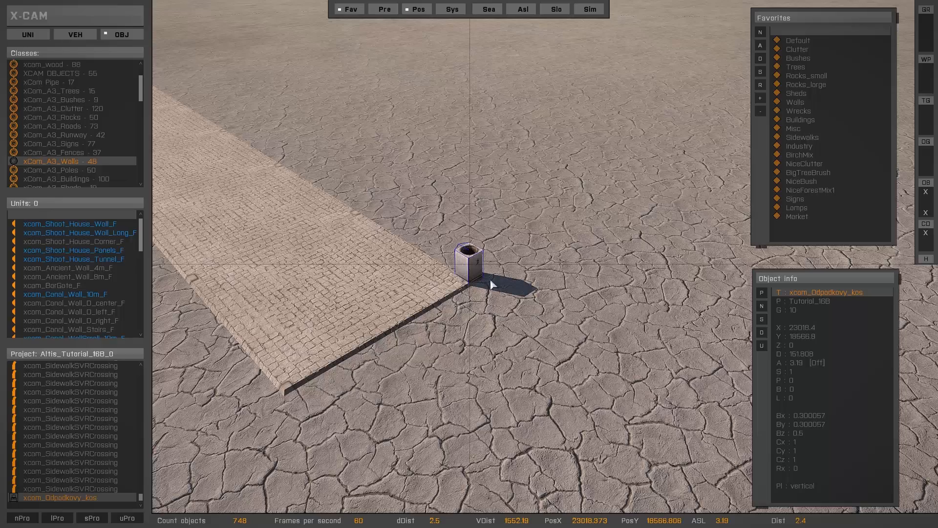
scroll(444, 286, up, 3)
right_drag(444, 287, 423, 353)
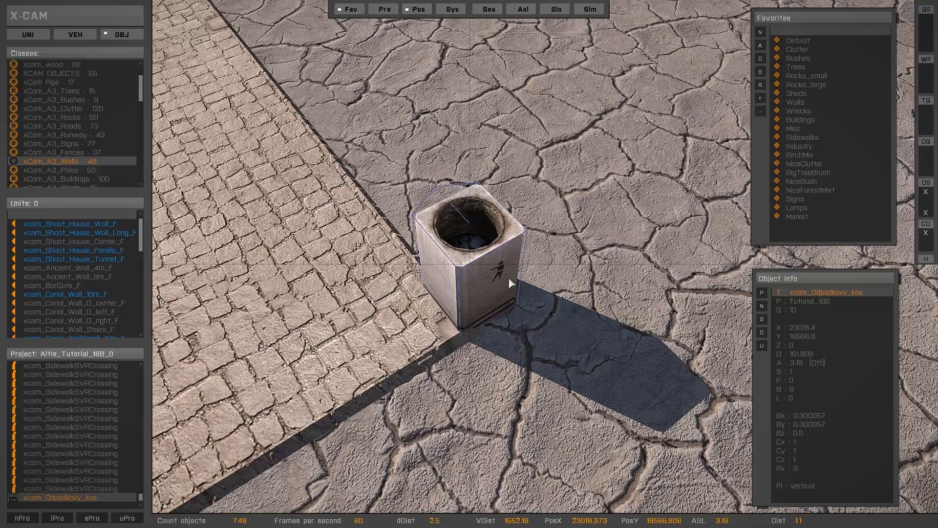
scroll(475, 234, down, 5)
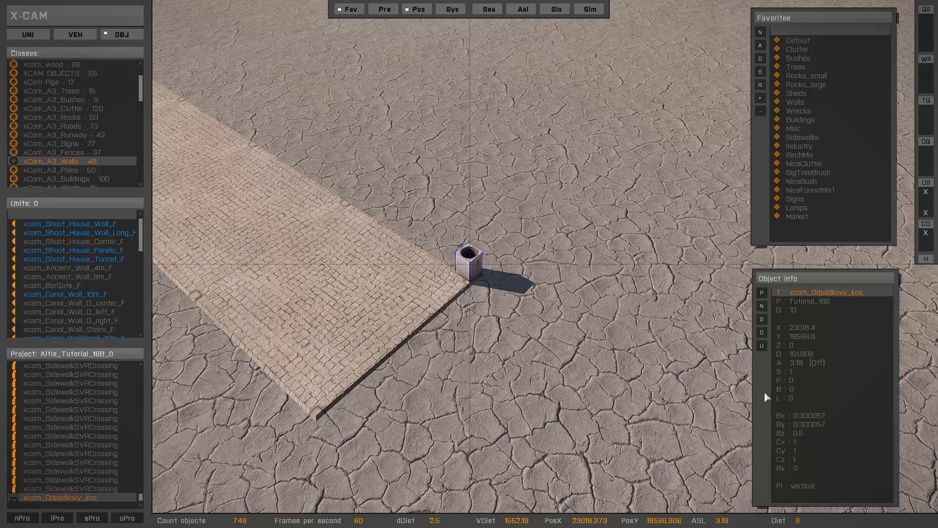
Step: Unlock the waste bin's object data and set its Copy Distance Factor Y to 20
click(764, 346)
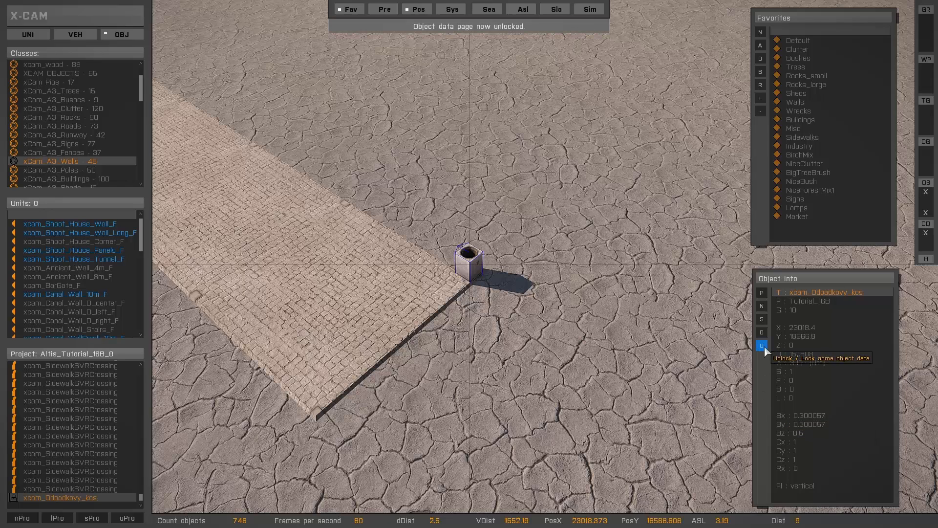
click(796, 450)
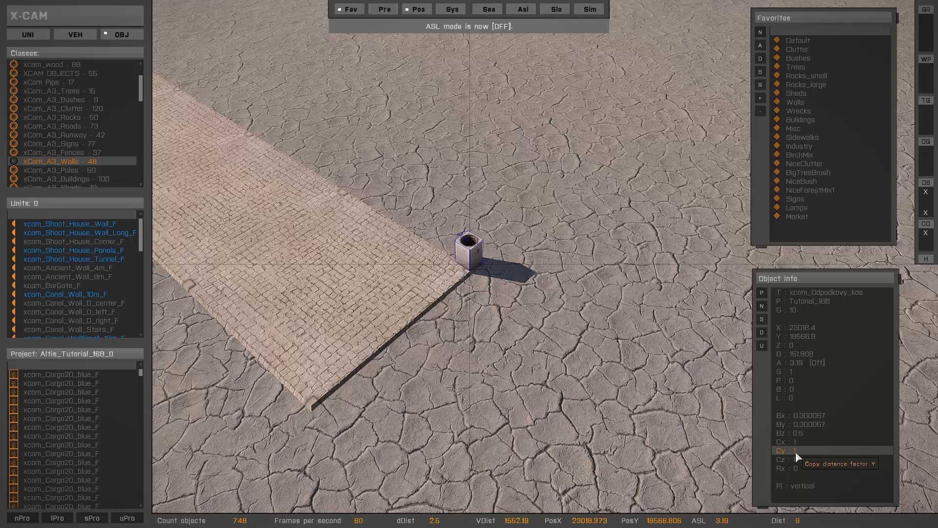
double_click(796, 451)
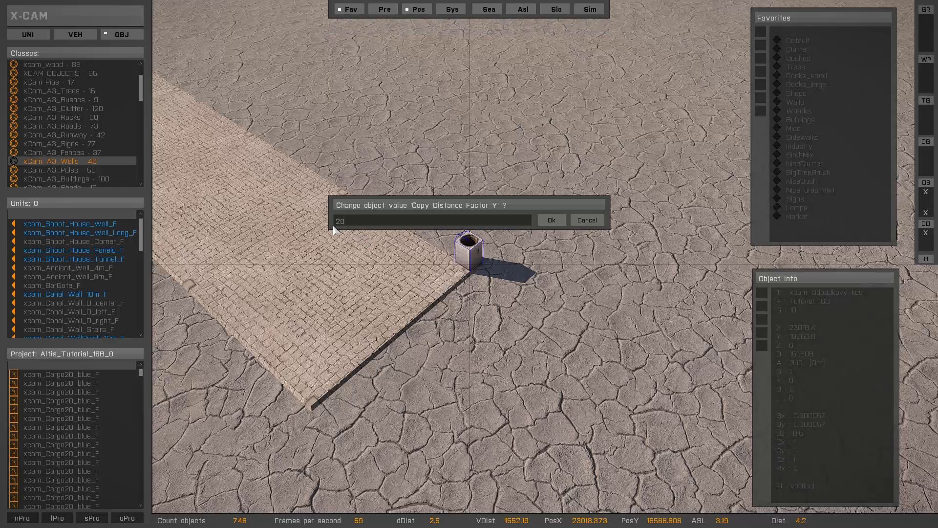
text(20)
click(551, 221)
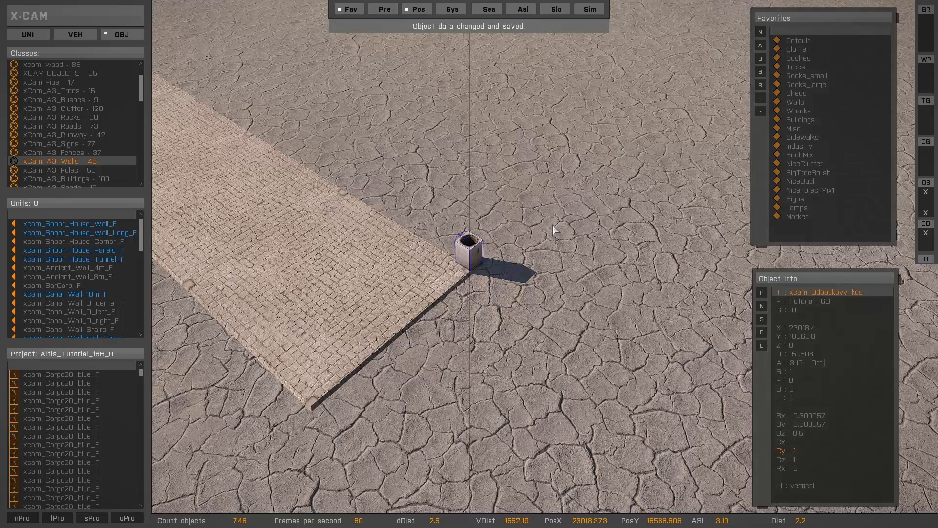
click(762, 346)
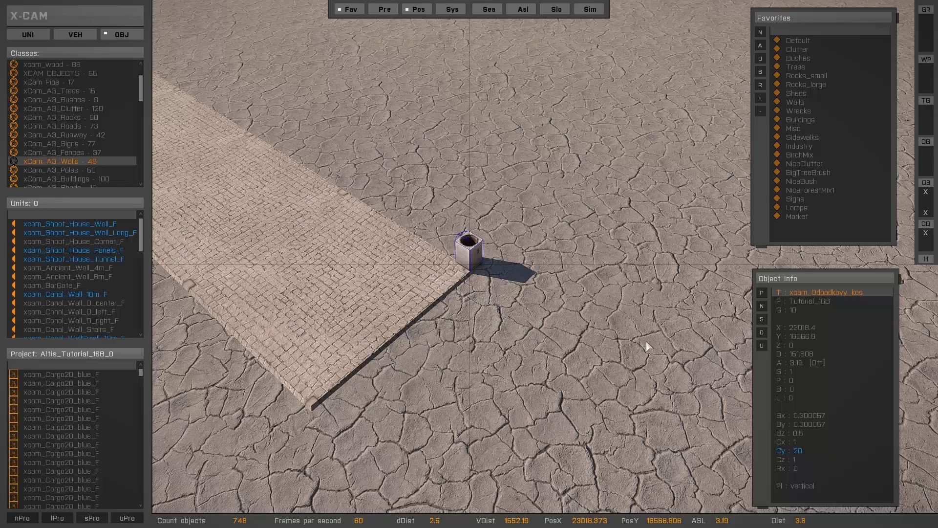
click(762, 348)
Step: Nudge the waste bin at the sidewalk corner, create a copy of it and move the copy onto the open ground beside it
mouse_move(486, 273)
mouse_down()
mouse_move(472, 267)
mouse_move(495, 294)
mouse_move(480, 299)
mouse_move(493, 291)
mouse_move(491, 249)
mouse_move(493, 278)
mouse_move(479, 271)
mouse_up()
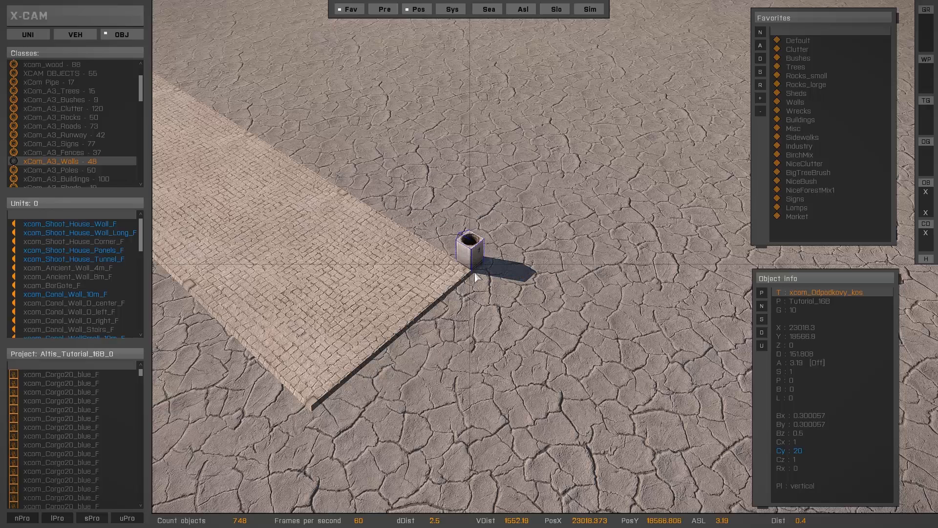
key(ctrl+v)
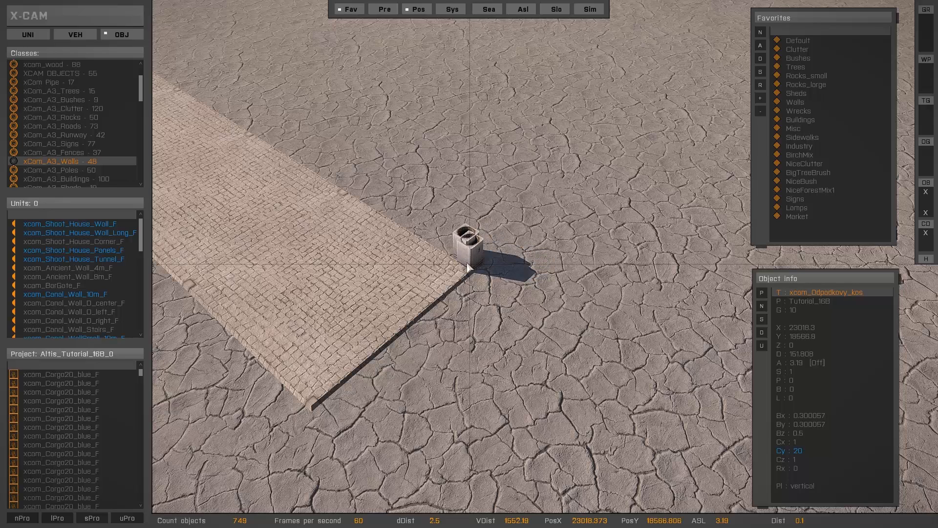
drag(468, 264, 521, 261)
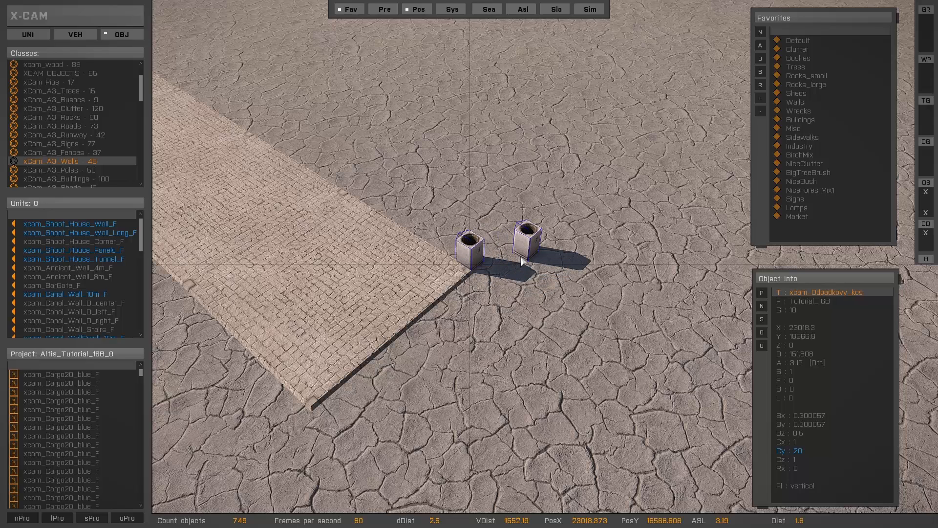
Step: Select the waste bin at the sidewalk corner and repeatedly copy it along the sidewalk's edge, making a row of eight evenly spaced copies
click(467, 263)
click(471, 255)
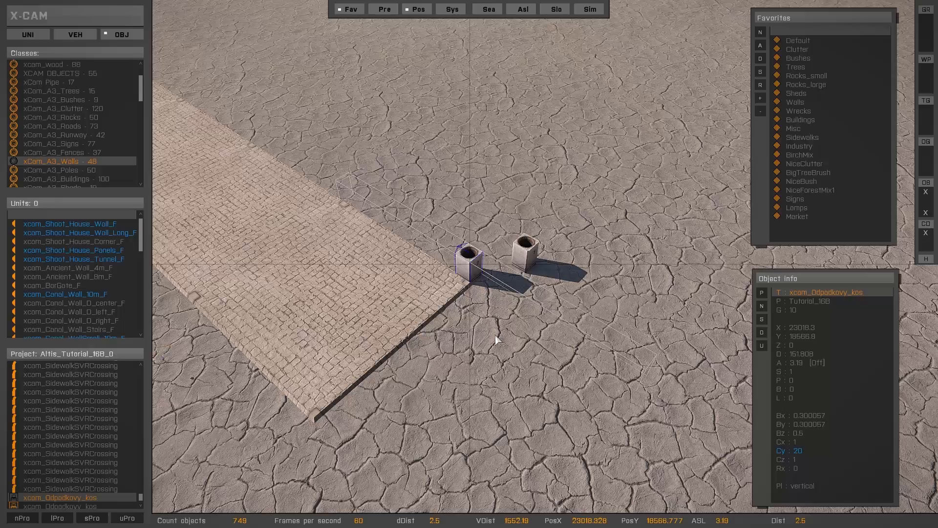
key(Up)
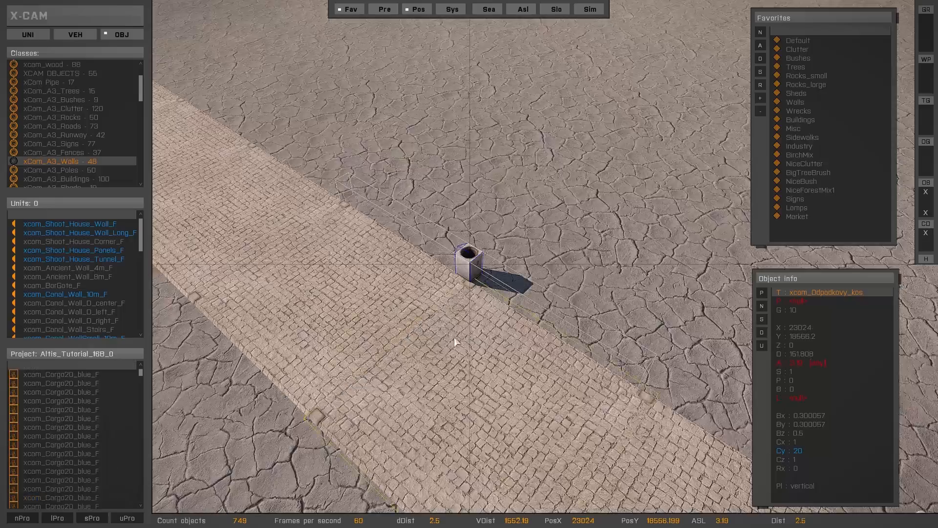
key(Up)
key(Up)
key(Up)
right_drag(470, 348, 638, 271)
mouse_move(537, 306)
right_down()
mouse_move(570, 289)
mouse_move(545, 290)
right_up()
key(Up)
key(Up)
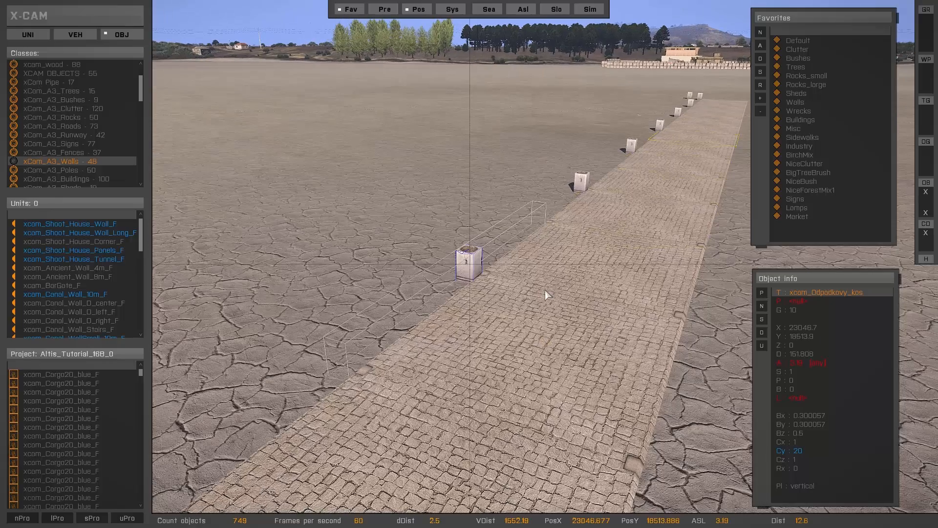
key(Up)
key(Up)
key(Up)
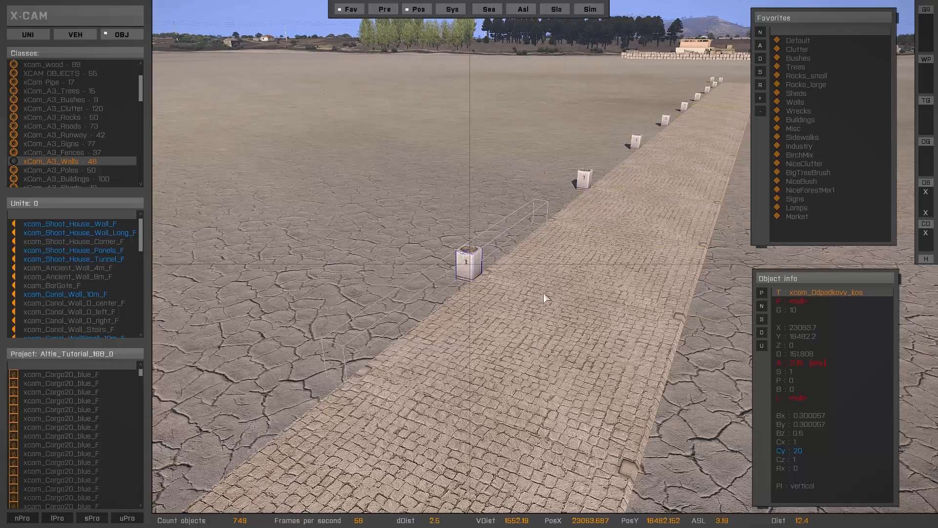
click(546, 290)
Step: Examine from directly above how the copied waste bins are spaced and aligned along the sidewalk's edge
key(w)
right_drag(552, 285, 507, 403)
click(498, 367)
key(w)
key(a)
key(s)
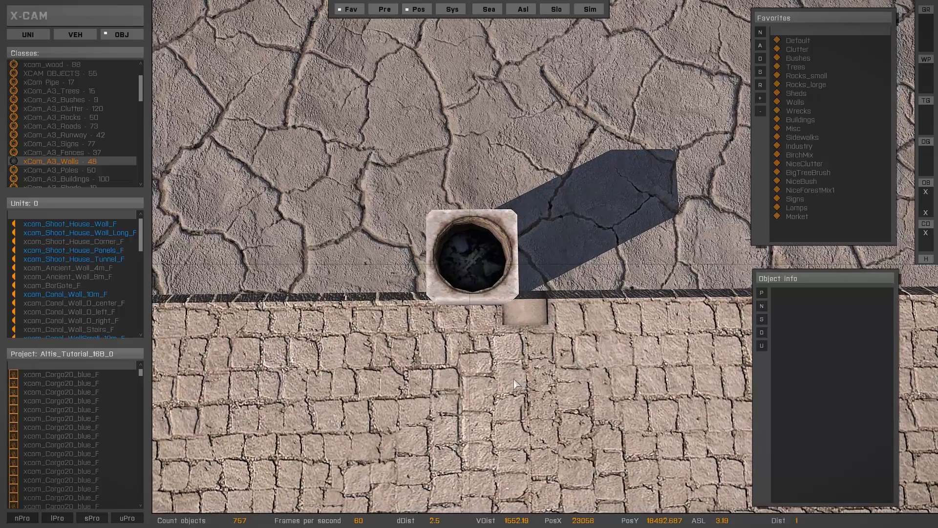
scroll(513, 366, down, 5)
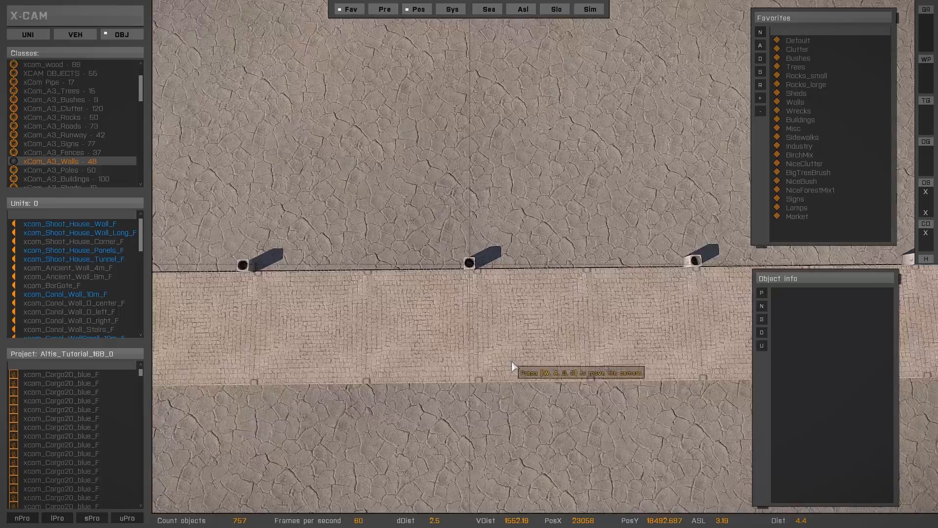
scroll(512, 358, down, 1)
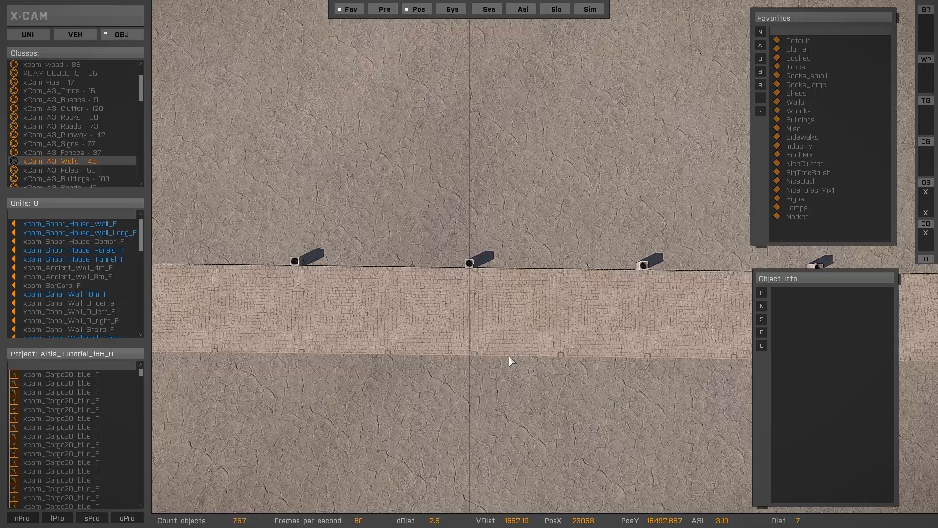
Step: Check the object info of a copied waste bin, including its copy distance, and view the whole row at an angle
click(643, 267)
click(576, 272)
click(640, 267)
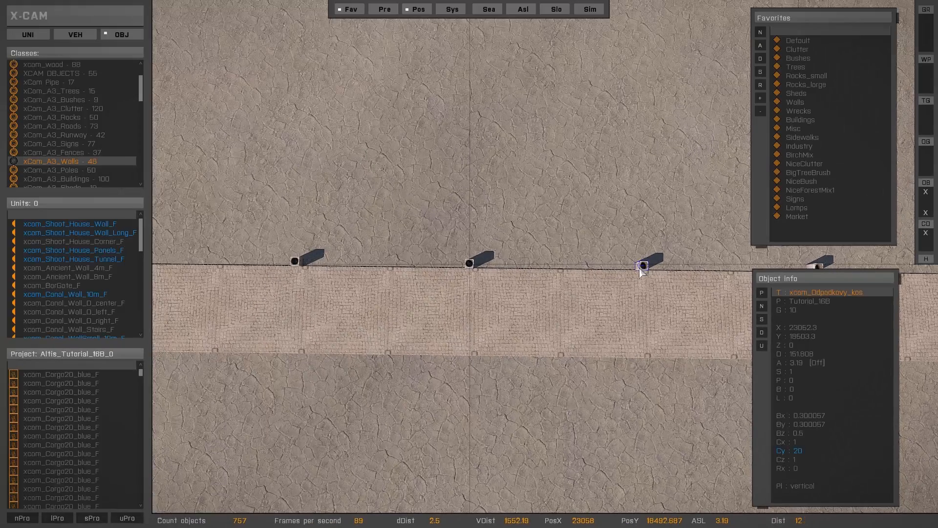
right_drag(536, 347, 679, 176)
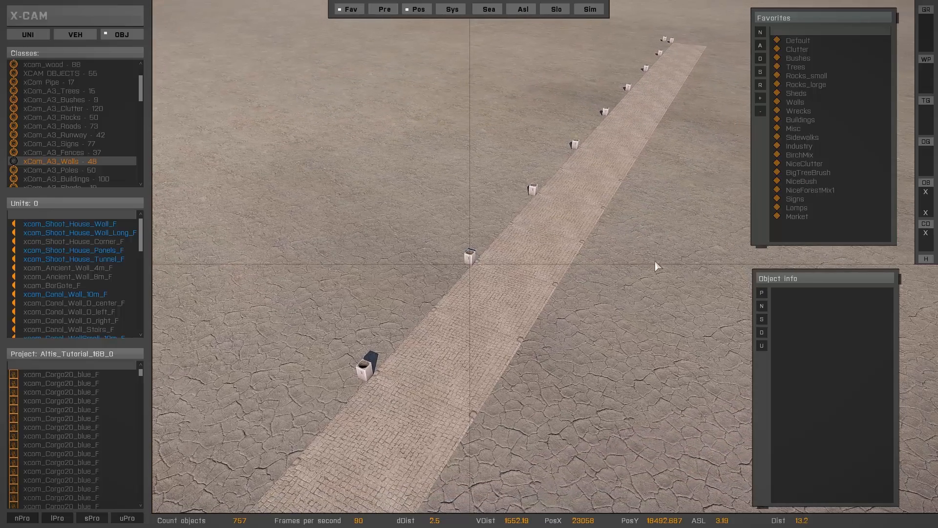